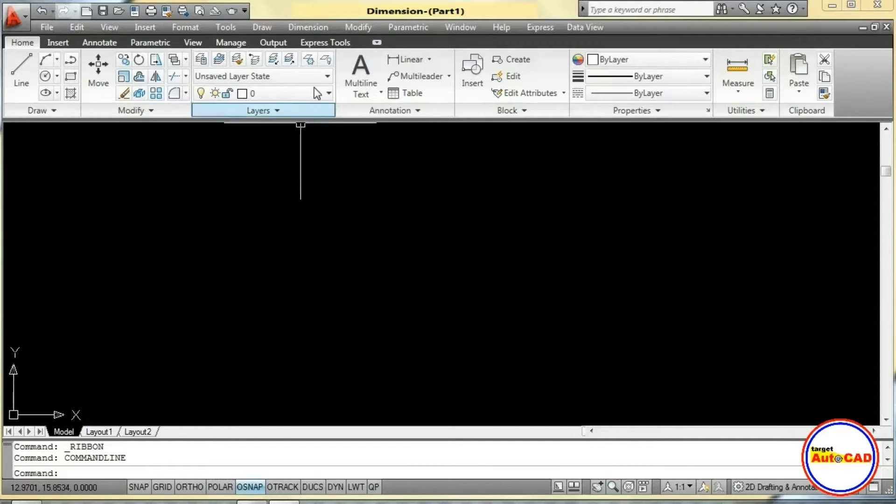
pyautogui.click(312, 27)
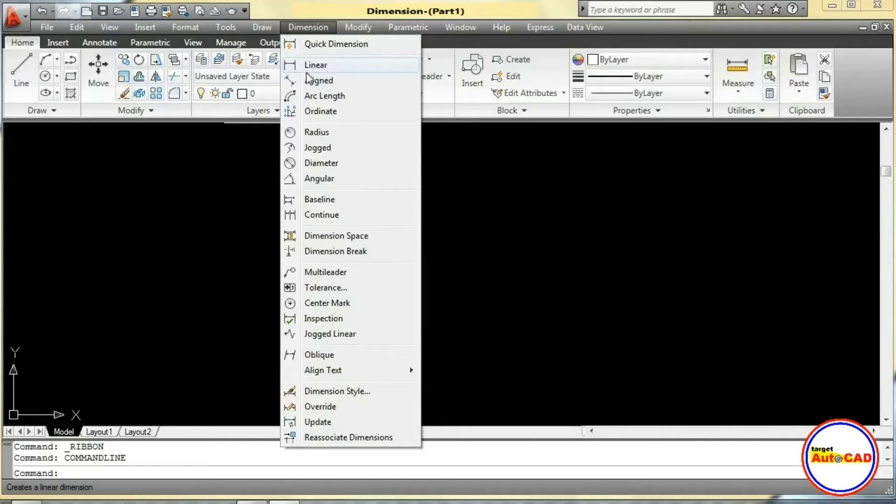
pyautogui.click(158, 186)
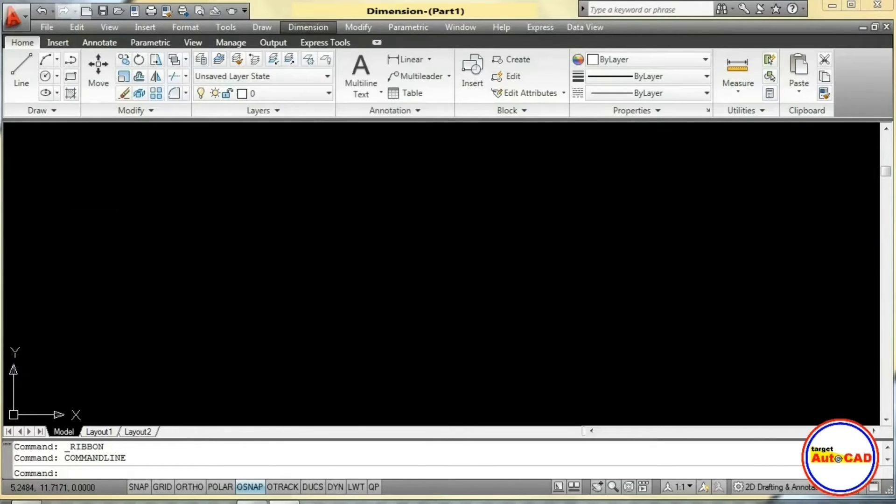
pyautogui.click(226, 241)
pyautogui.click(230, 244)
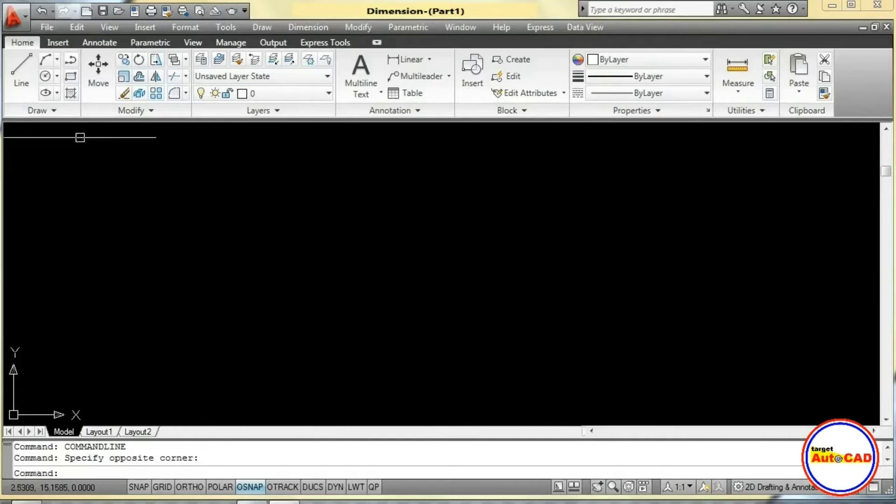
pyautogui.click(69, 77)
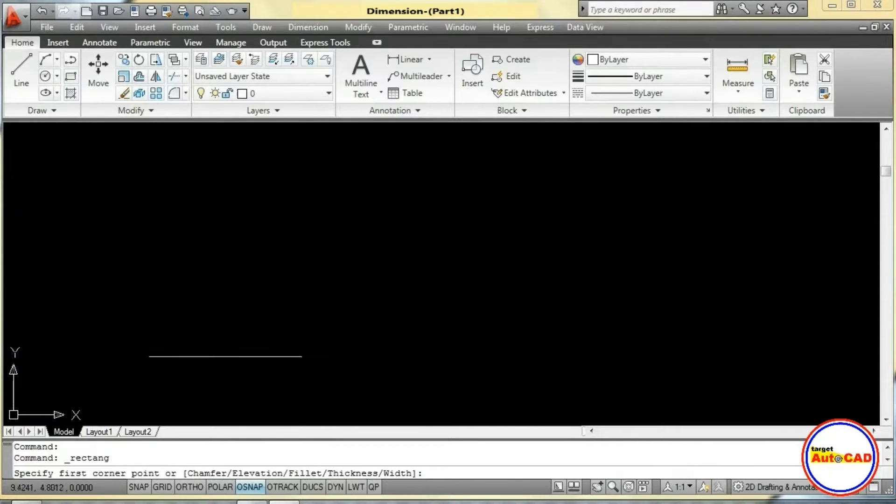
pyautogui.click(182, 371)
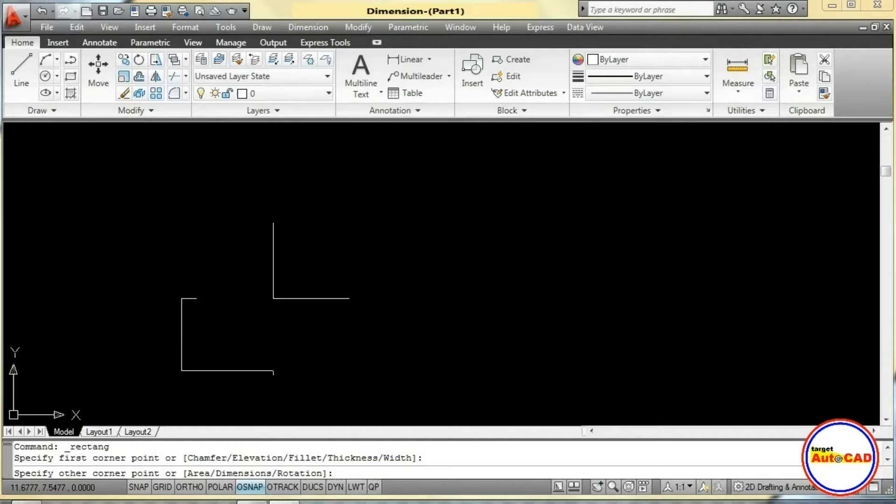
pyautogui.write('@100,50')
pyautogui.press('Return')
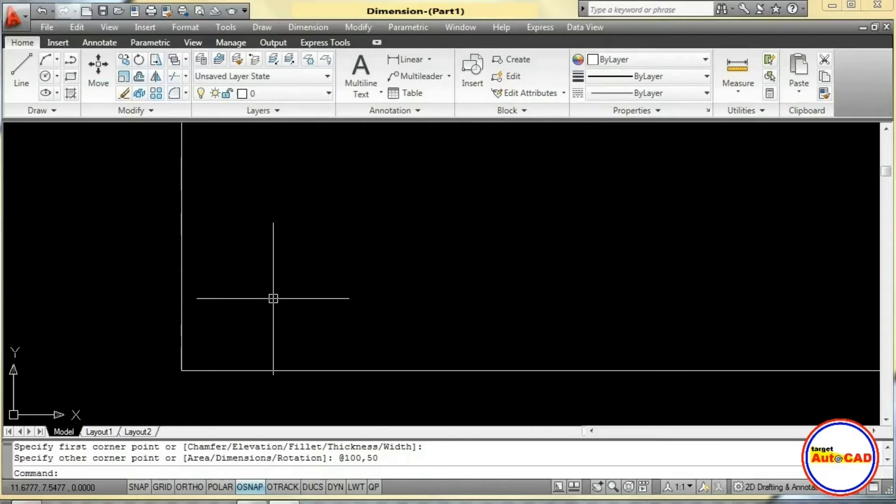
# - Add a linear dimension to the rectangle's top edge from corner to corner, placing the dimension line just above it
pyautogui.write('z')
pyautogui.press('Return')
pyautogui.write('e')
pyautogui.press('Return')
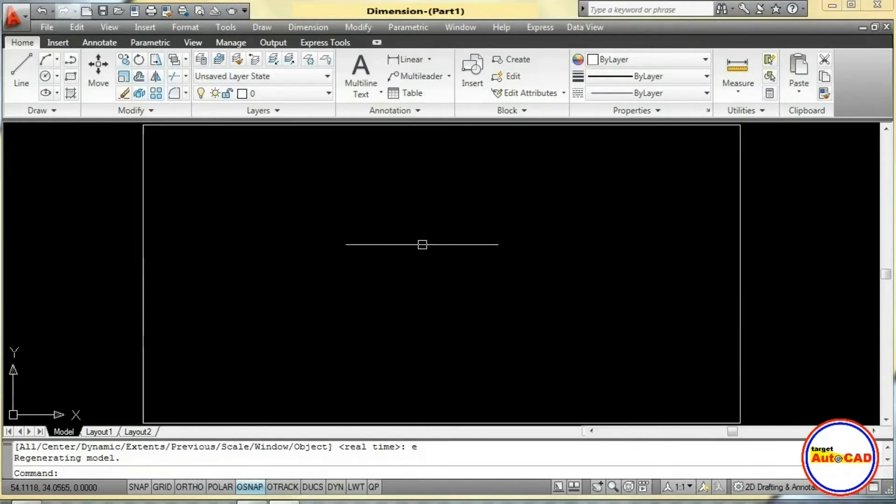
pyautogui.scroll(-2, 420, 243)
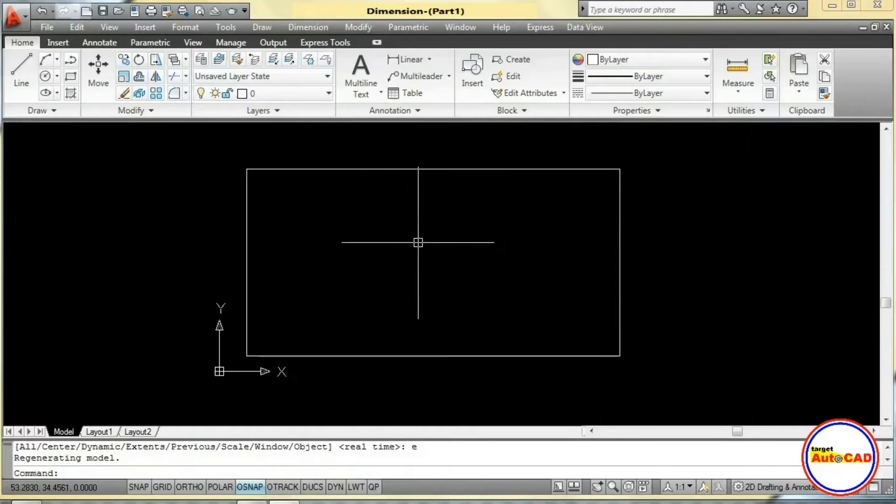
pyautogui.click(329, 170)
pyautogui.click(301, 27)
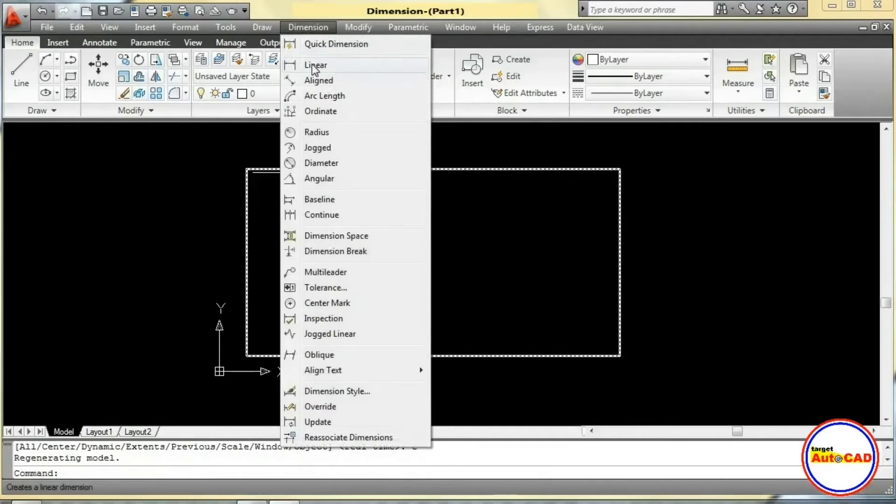
pyautogui.click(312, 64)
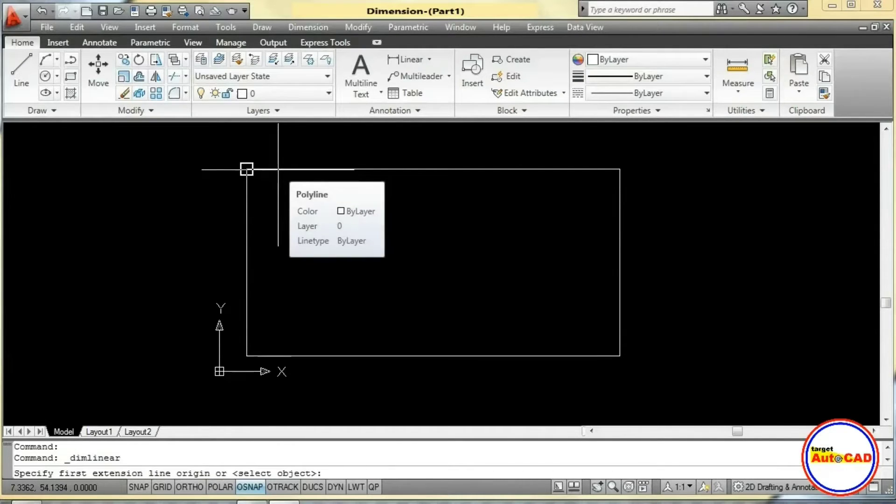
pyautogui.click(278, 169)
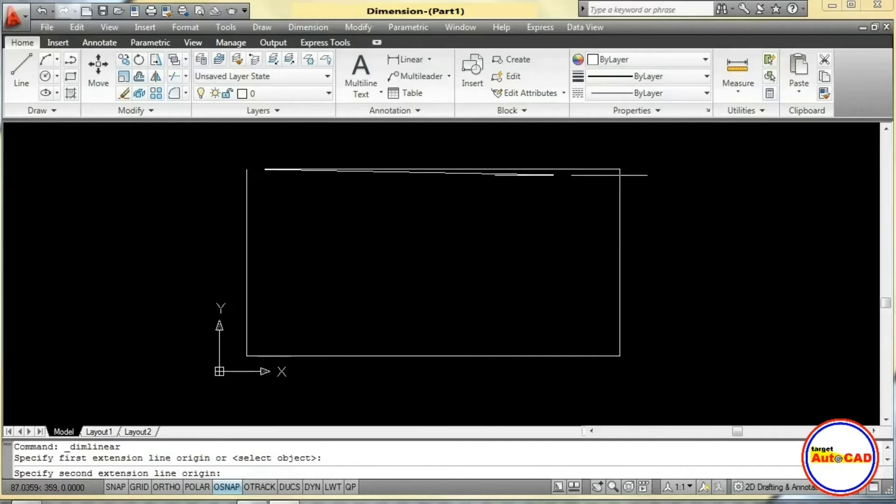
pyautogui.click(619, 168)
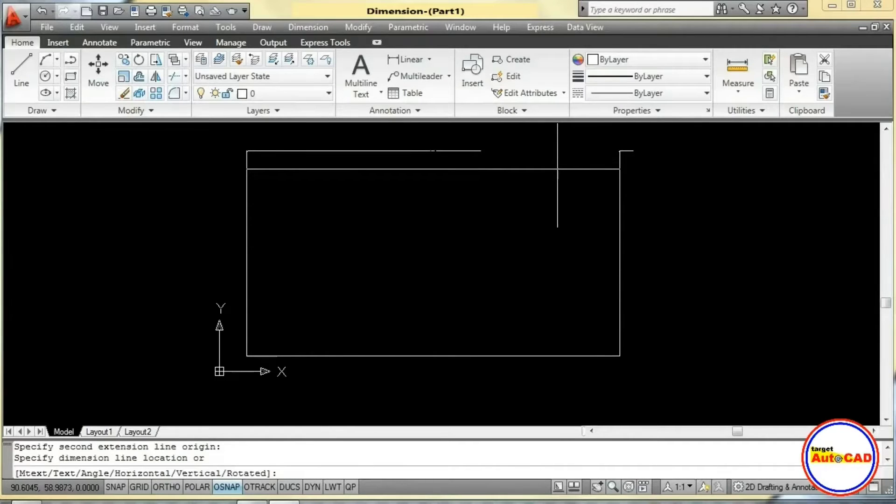
pyautogui.click(557, 151)
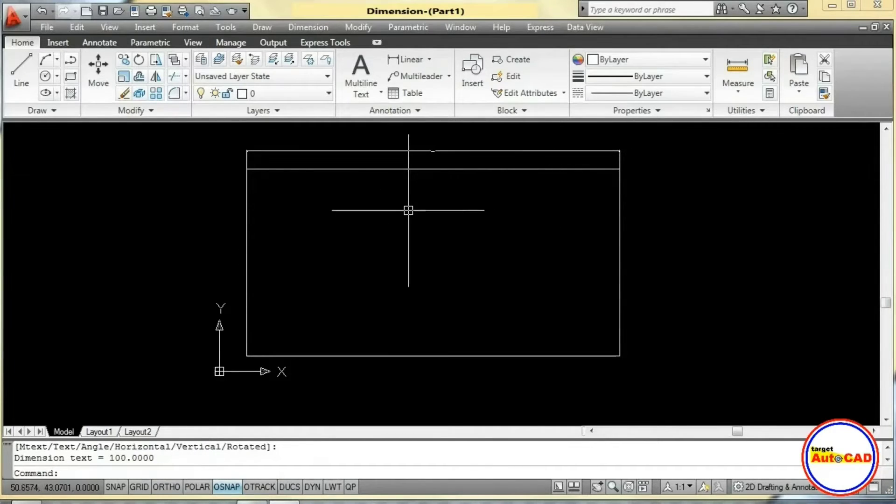
# - Examine the size of the text and arrowheads of the dimension above the rectangle
pyautogui.moveTo(408, 208); pyautogui.dragTo(396, 243, button='middle')
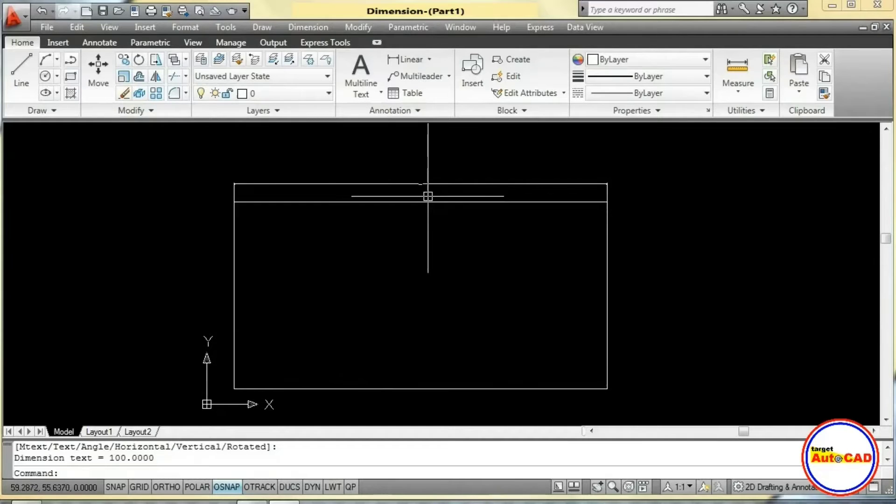
pyautogui.scroll(6, 419, 192)
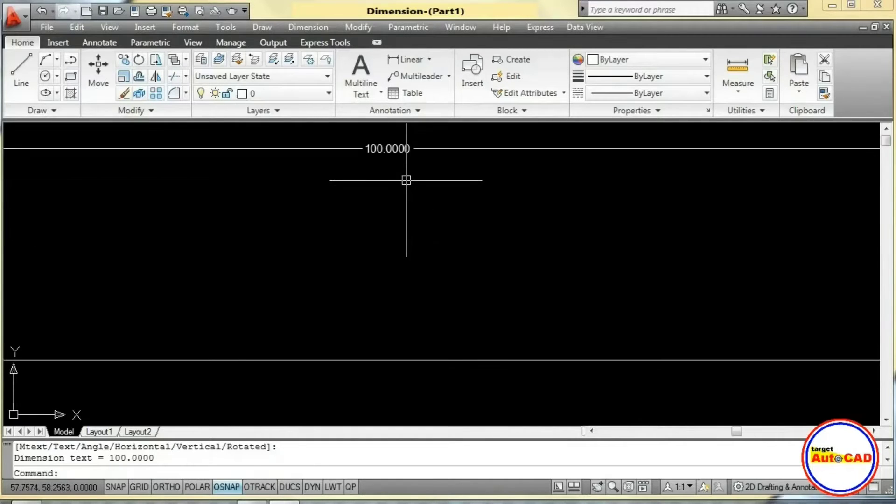
pyautogui.scroll(-4, 416, 202)
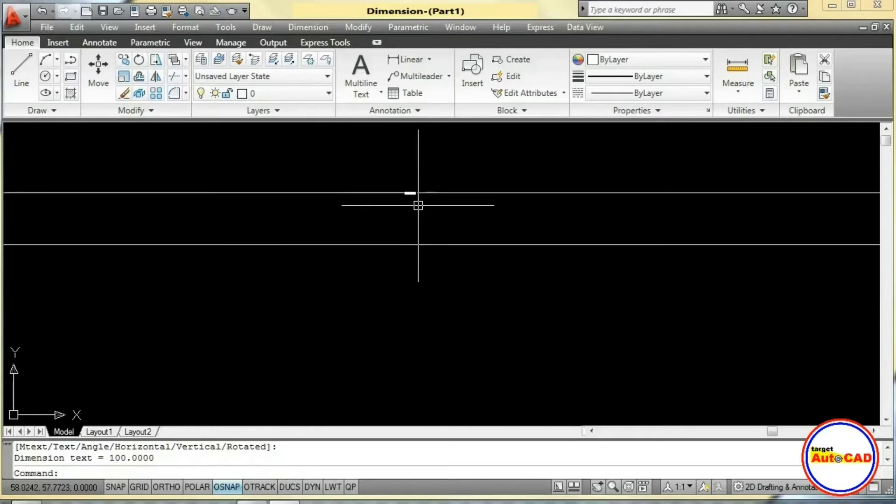
pyautogui.scroll(-4, 418, 207)
pyautogui.moveTo(419, 217); pyautogui.dragTo(413, 179, button='middle')
pyautogui.scroll(3, 413, 178)
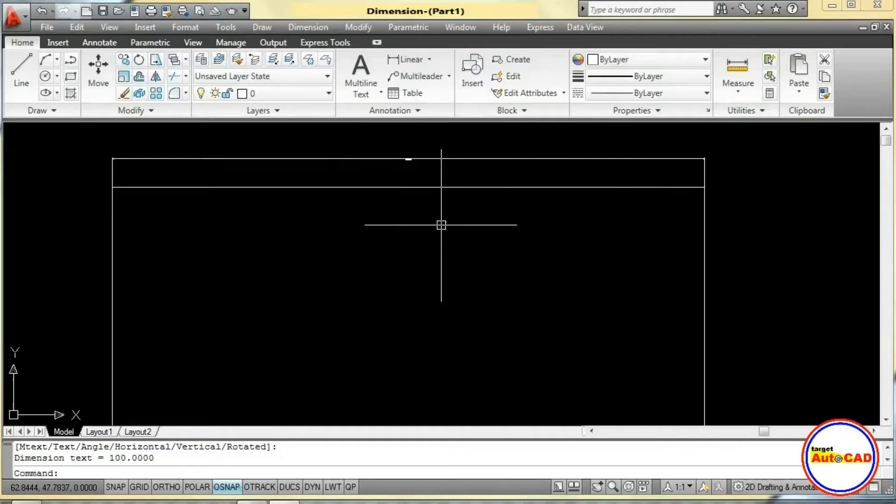
pyautogui.scroll(-2, 440, 225)
pyautogui.moveTo(441, 225); pyautogui.dragTo(397, 227, button='middle')
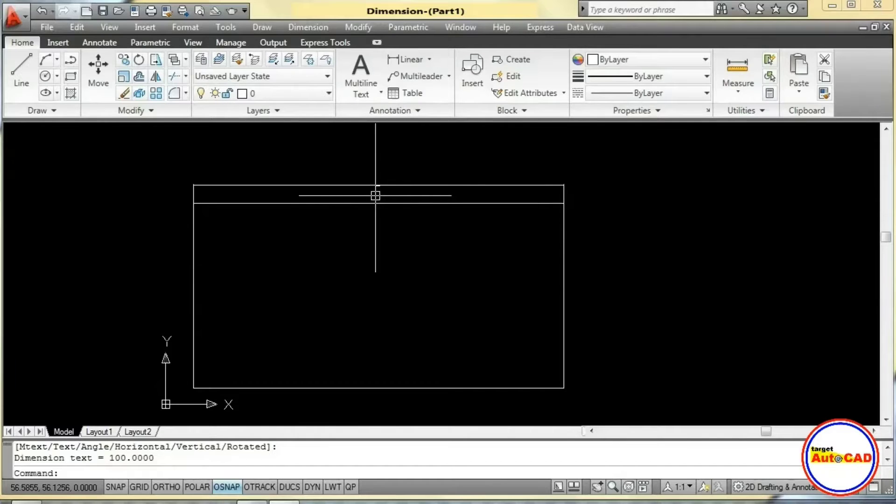
# - Set the overall scale of the Standard dimension style to 20 and make the style current
pyautogui.click(302, 27)
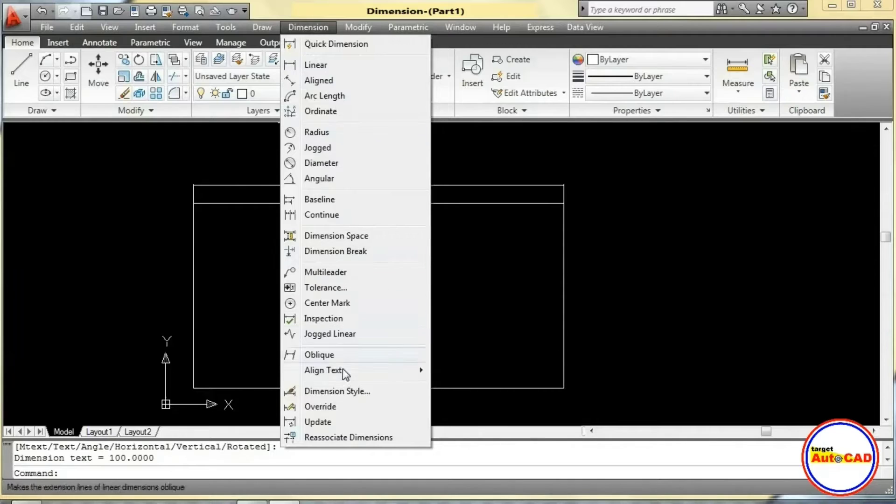
pyautogui.click(341, 391)
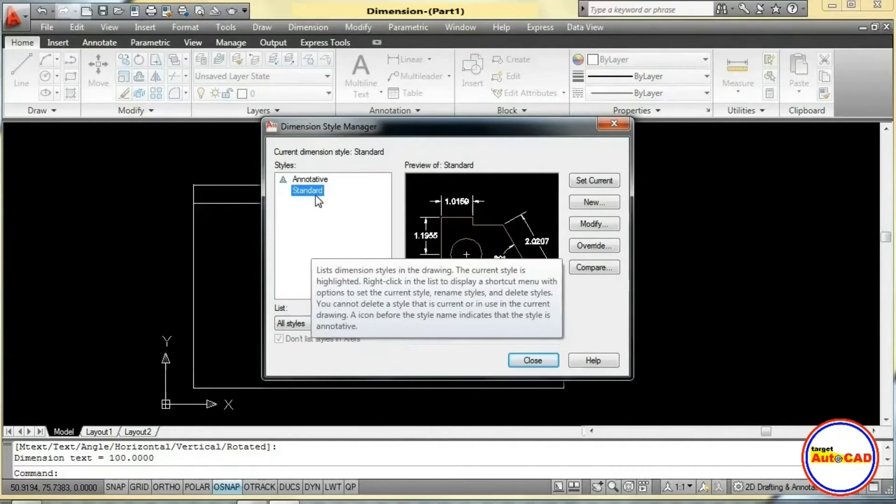
pyautogui.click(586, 226)
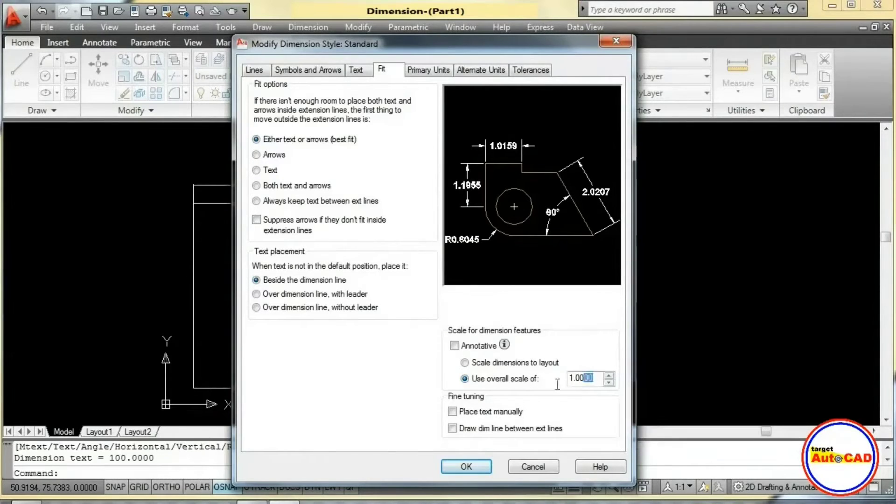
pyautogui.moveTo(588, 378); pyautogui.dragTo(545, 391)
pyautogui.write('20')
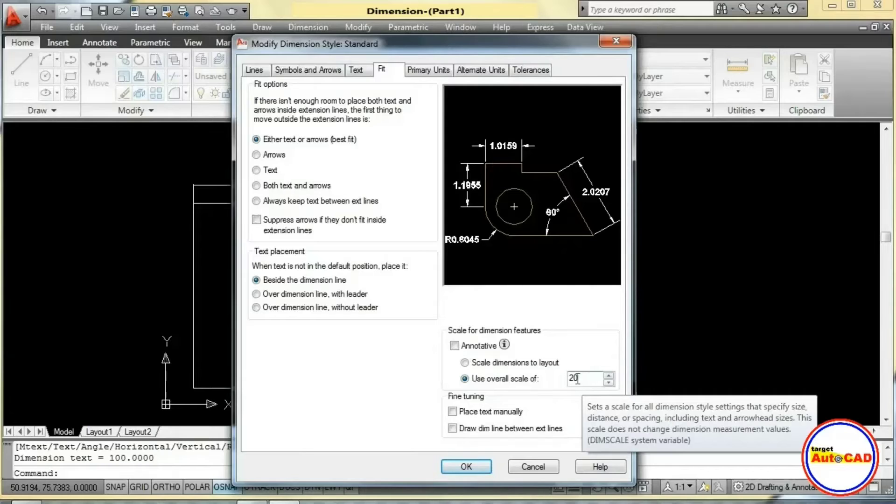
pyautogui.click(466, 466)
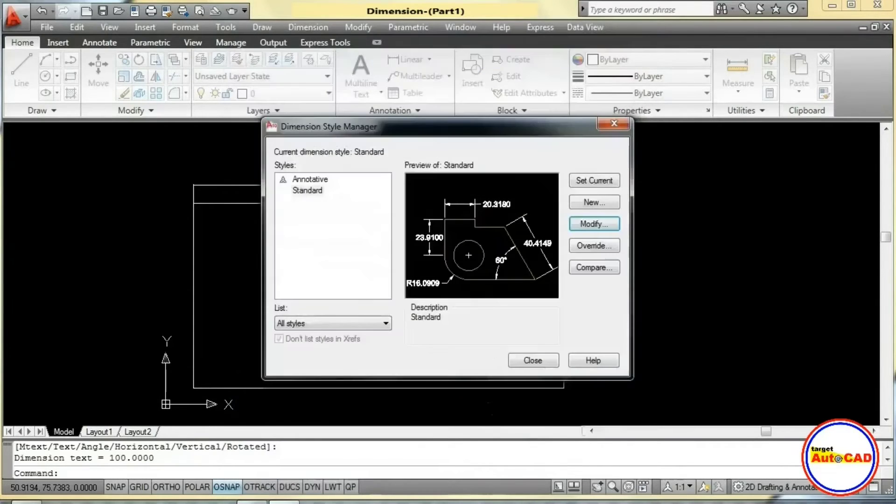
pyautogui.click(589, 181)
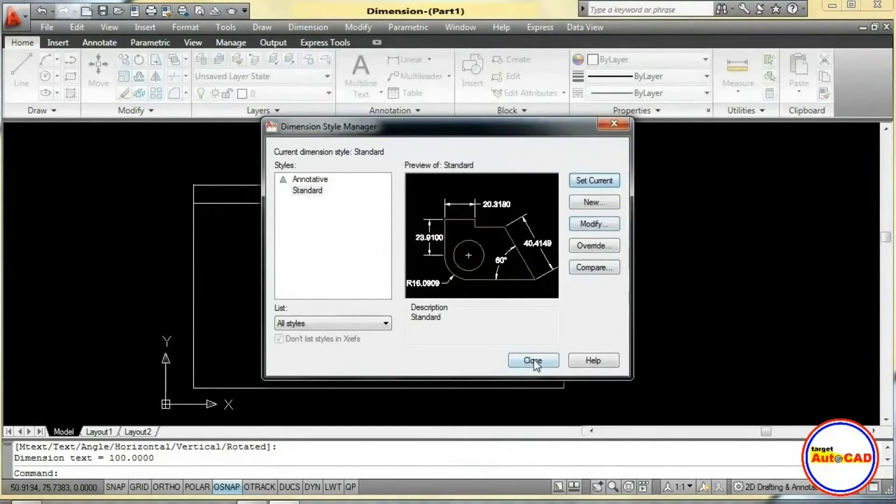
pyautogui.click(533, 361)
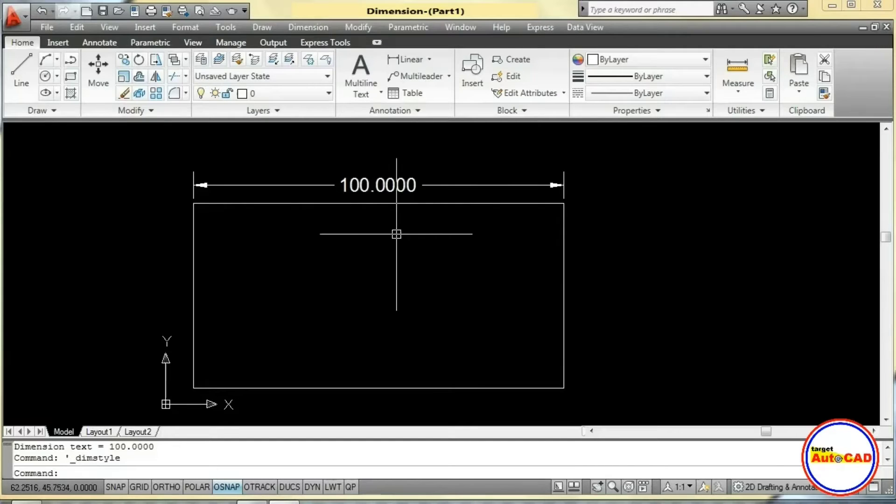
# - Set the overall scale of dimension features in the Standard dimension style to 10
pyautogui.click(306, 28)
pyautogui.click(350, 391)
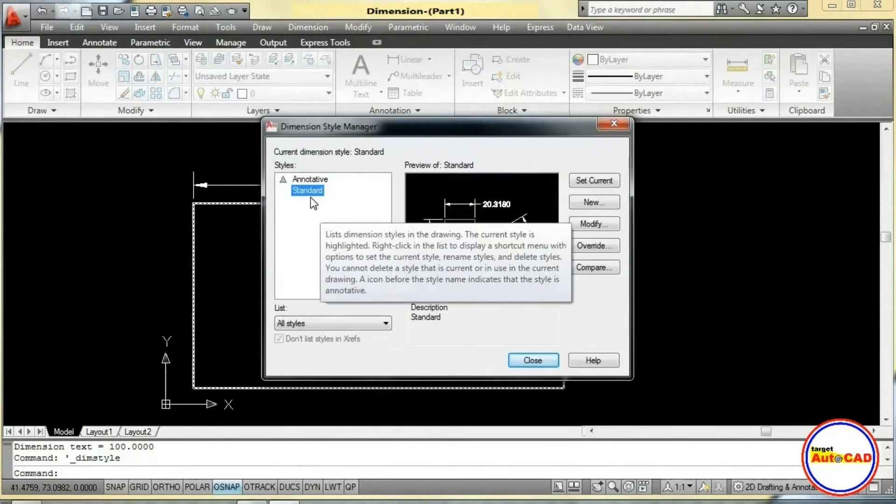
pyautogui.click(593, 224)
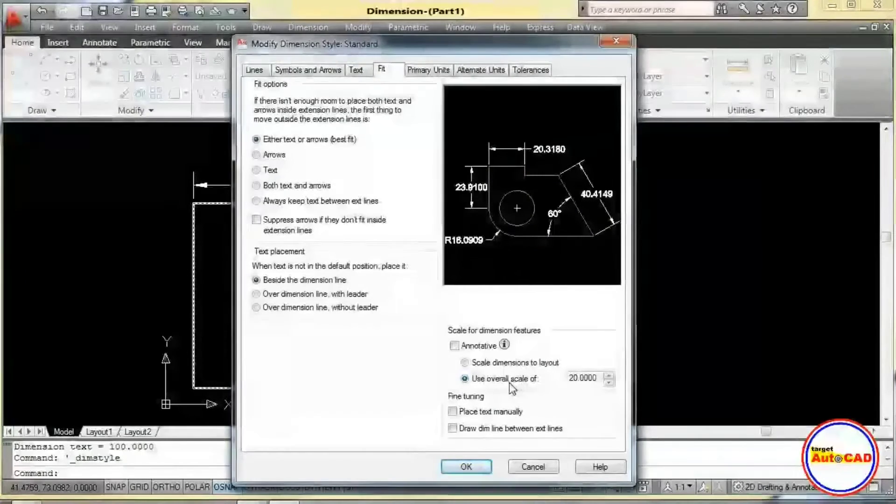
pyautogui.moveTo(601, 378); pyautogui.dragTo(550, 384)
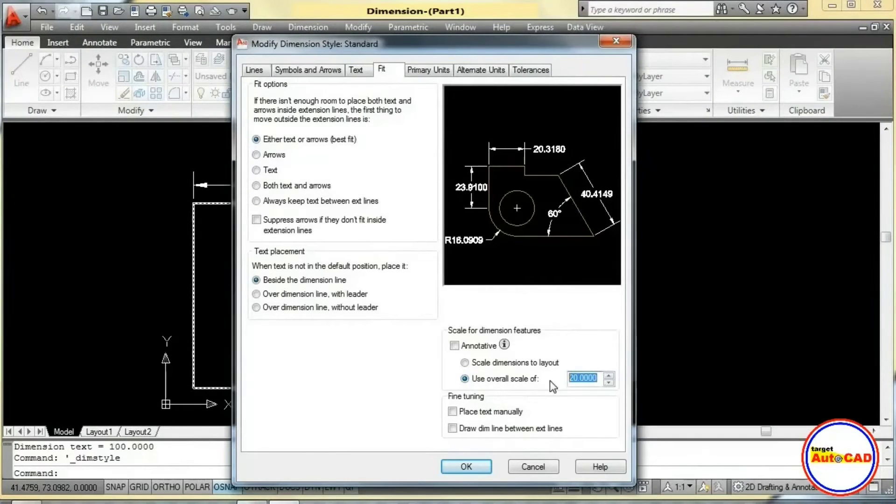
pyautogui.write('10')
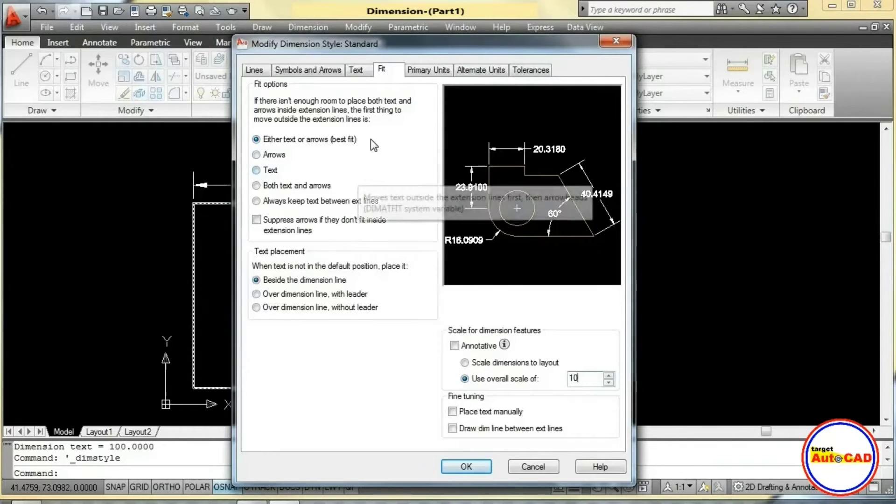
# - Set the linear dimension precision of the Standard style's primary units to 0.00 and apply the style changes
pyautogui.click(420, 71)
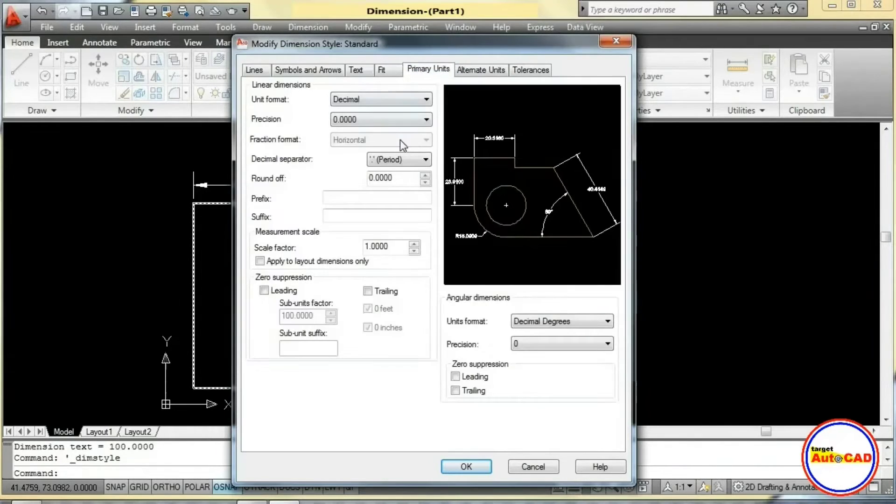
pyautogui.click(371, 118)
pyautogui.click(357, 148)
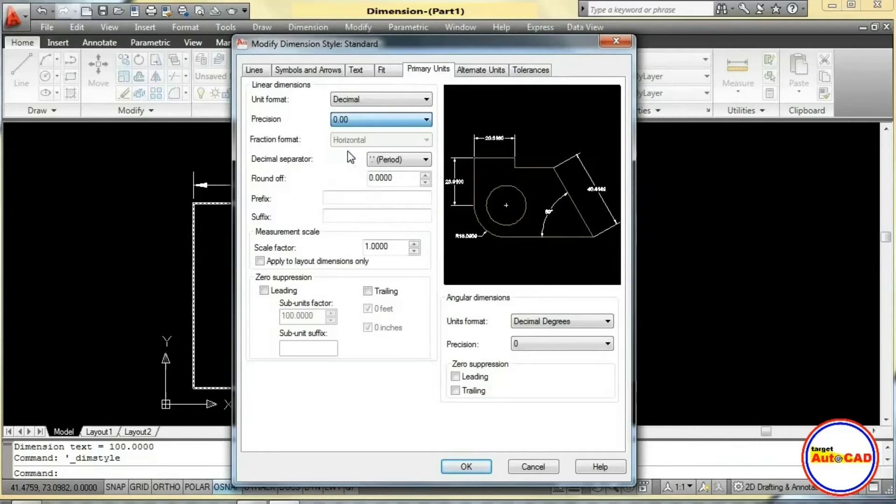
pyautogui.click(467, 467)
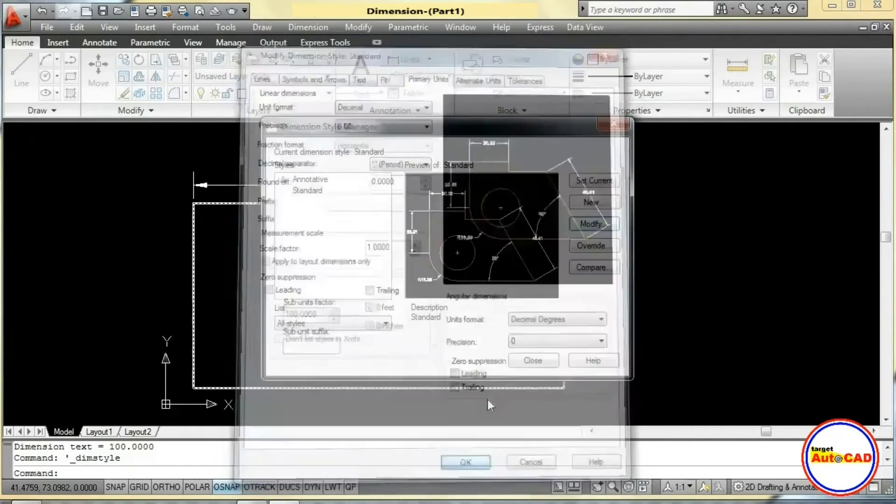
pyautogui.click(532, 361)
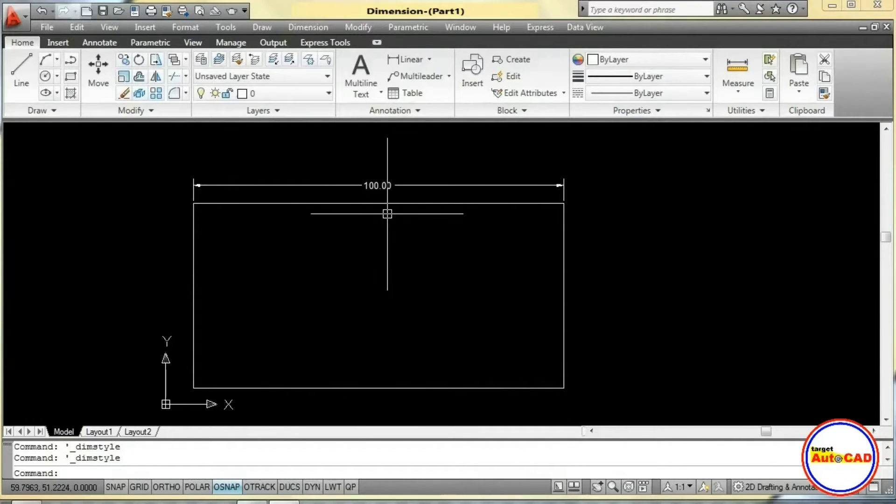
# - Add a vertical linear dimension to the rectangle's right edge, placing the dimension line just outside it
pyautogui.click(309, 27)
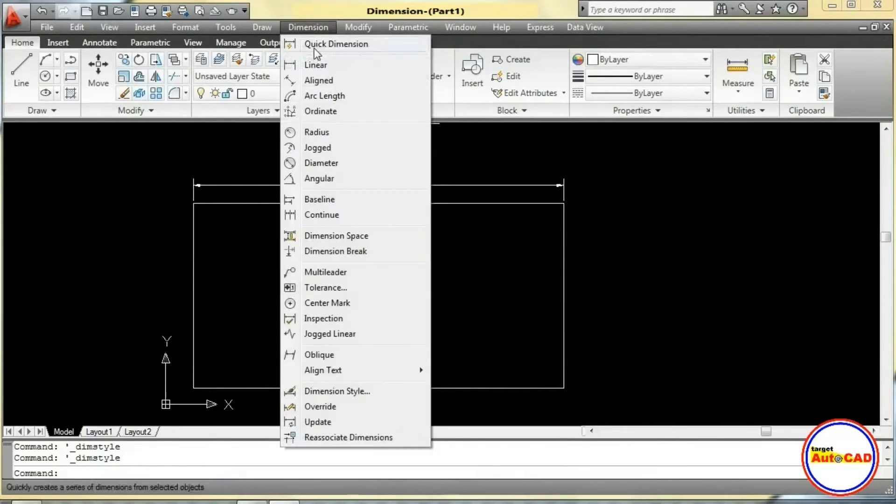
pyautogui.click(316, 65)
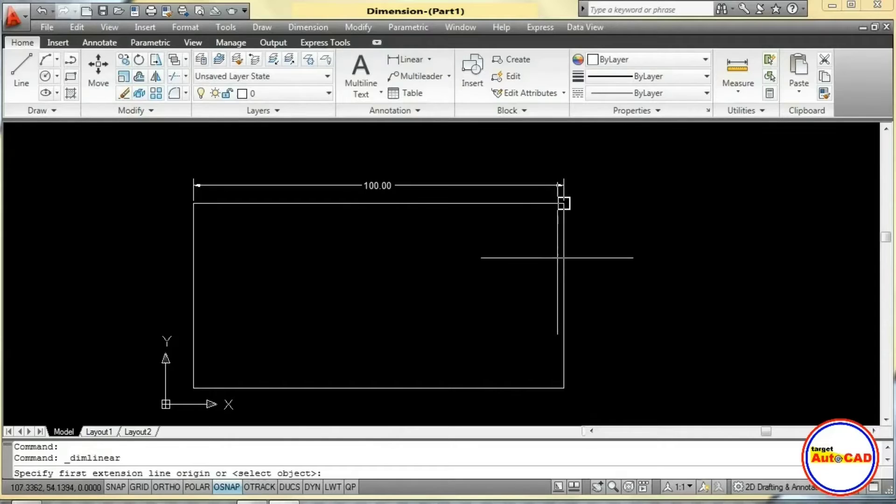
pyautogui.click(561, 254)
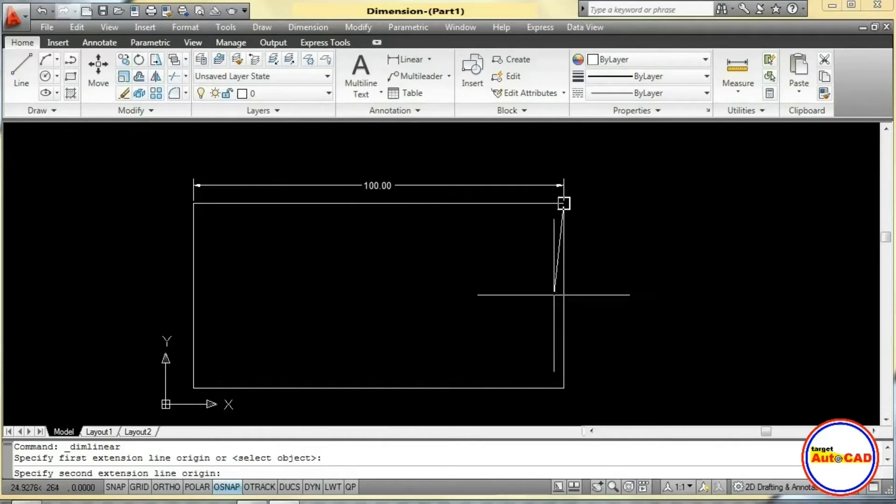
pyautogui.click(569, 353)
pyautogui.click(590, 355)
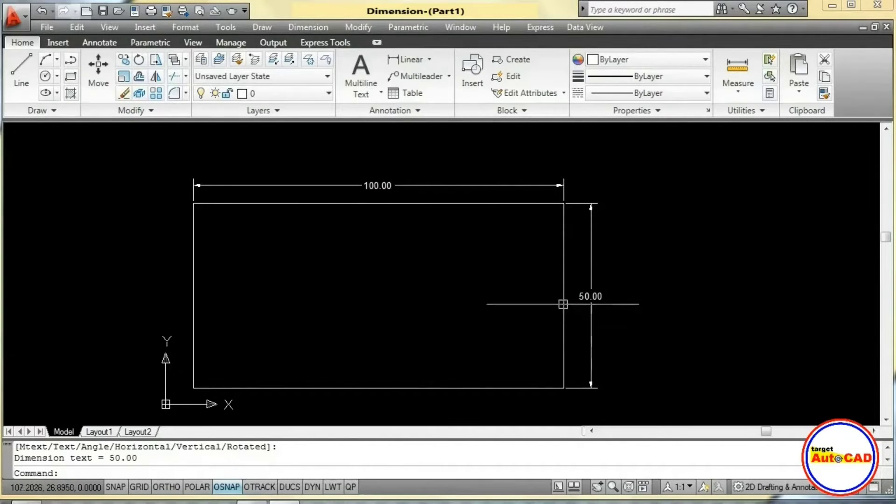
# - Add an aligned dimension along the rectangle's diagonal, from the lower-left corner to the upper-right corner
pyautogui.click(295, 31)
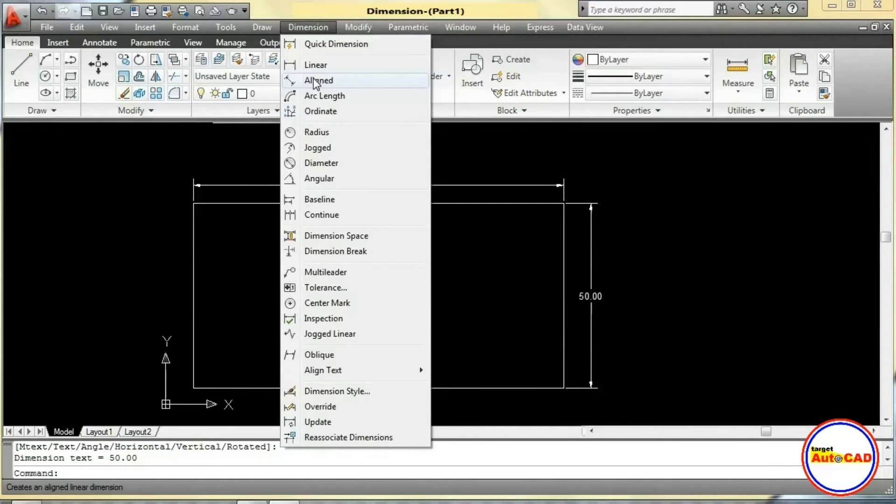
pyautogui.click(186, 142)
pyautogui.click(193, 147)
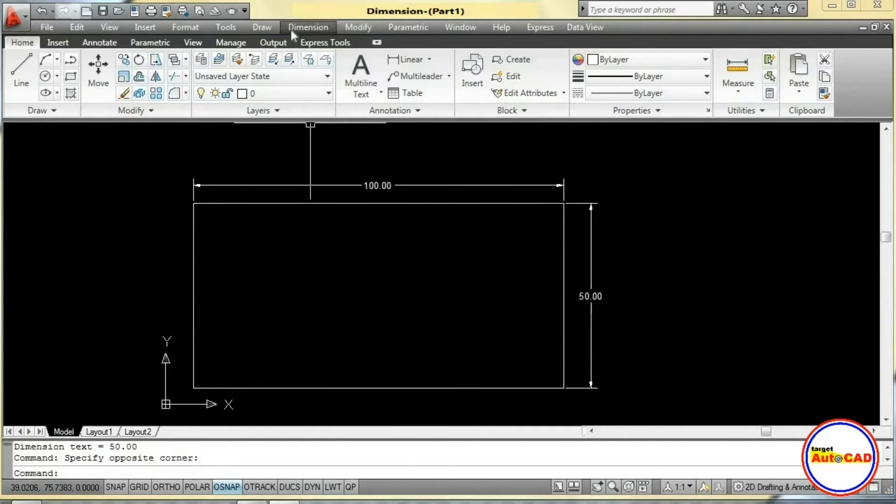
pyautogui.click(305, 27)
pyautogui.click(317, 80)
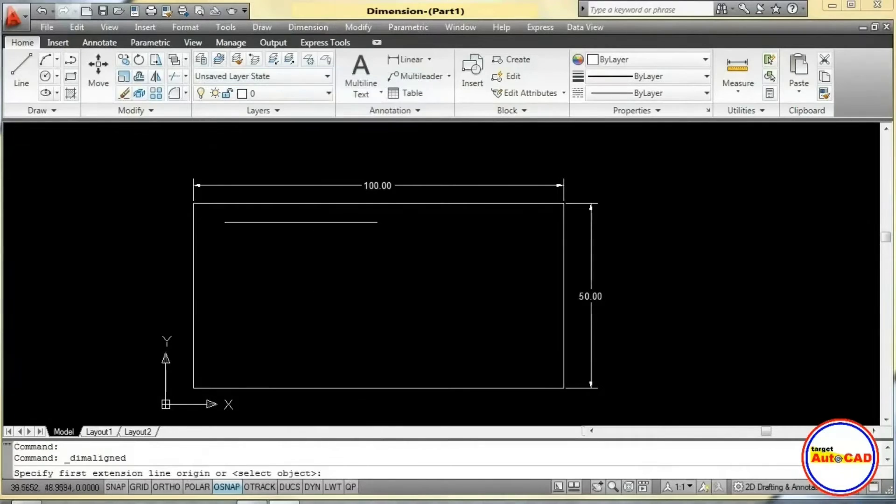
pyautogui.click(223, 386)
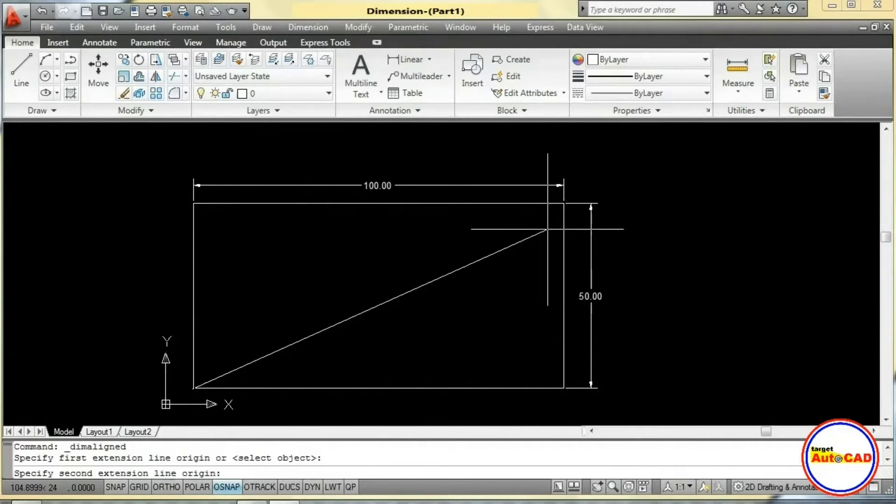
pyautogui.click(564, 203)
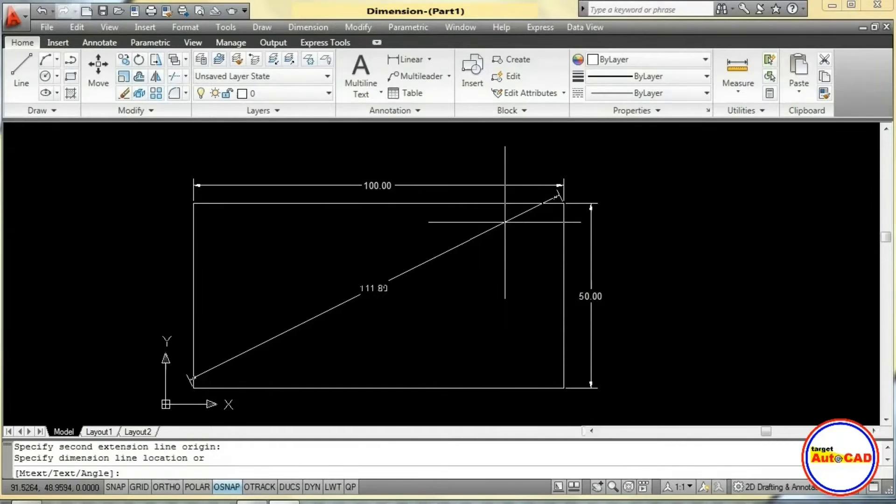
pyautogui.click(505, 222)
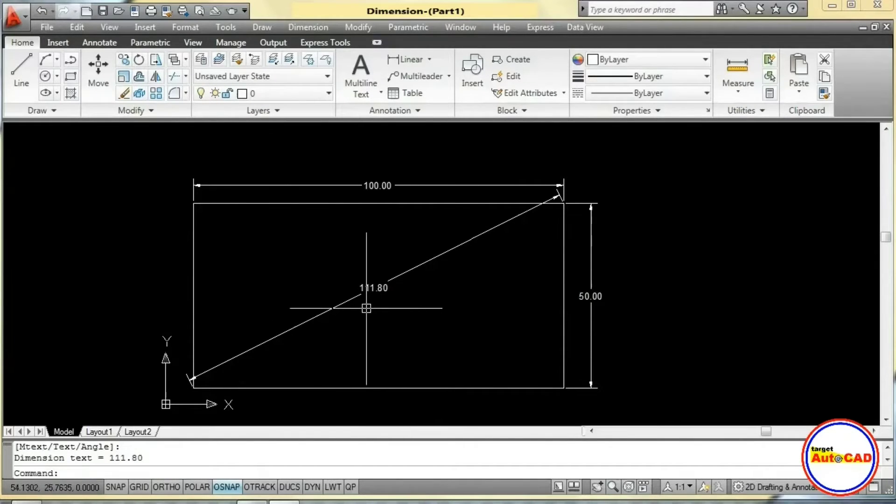
# - Draw a three-point arc about 87 units long in the empty area to the right of the rectangle
pyautogui.click(302, 30)
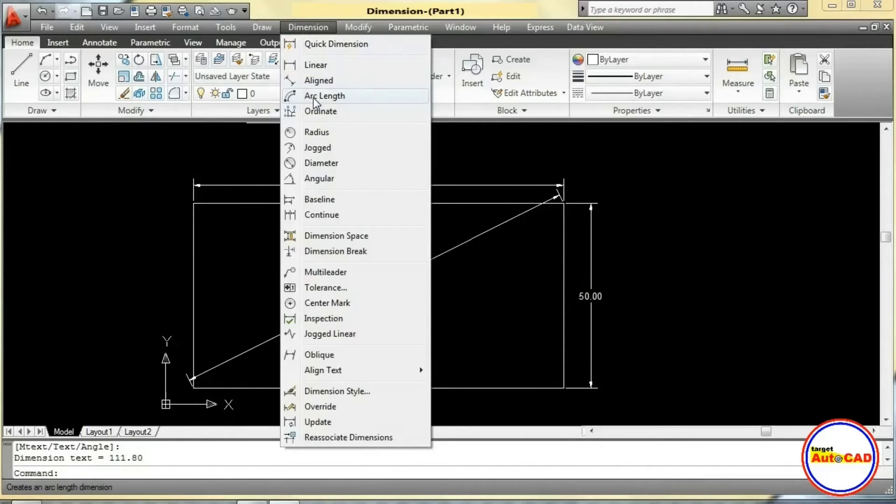
pyautogui.click(450, 133)
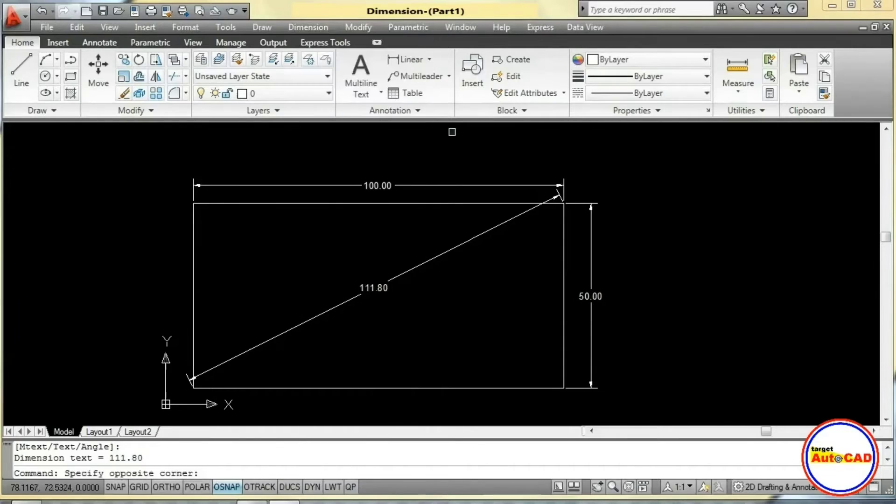
pyautogui.moveTo(569, 234); pyautogui.dragTo(456, 236, button='middle')
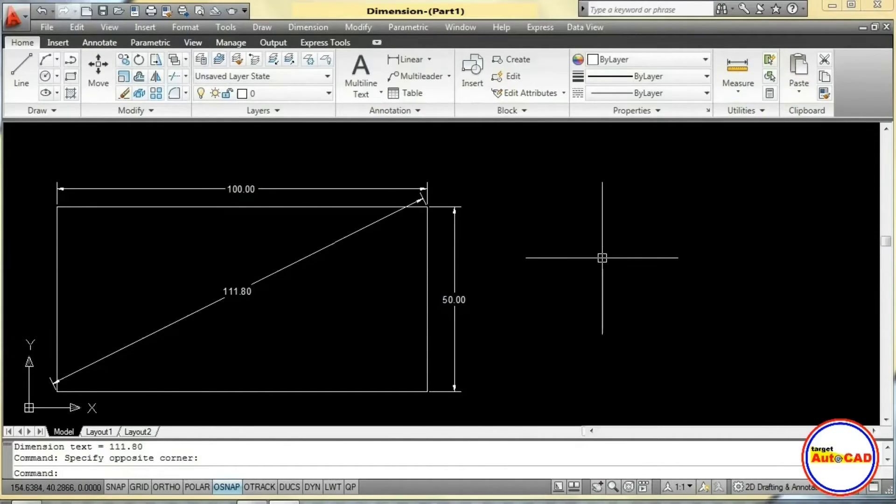
pyautogui.write('a')
pyautogui.press('Return')
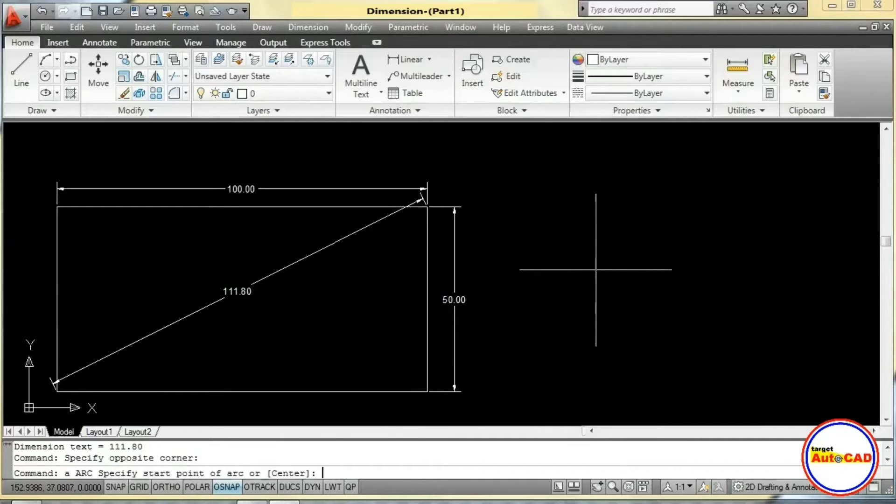
pyautogui.click(610, 358)
pyautogui.click(623, 243)
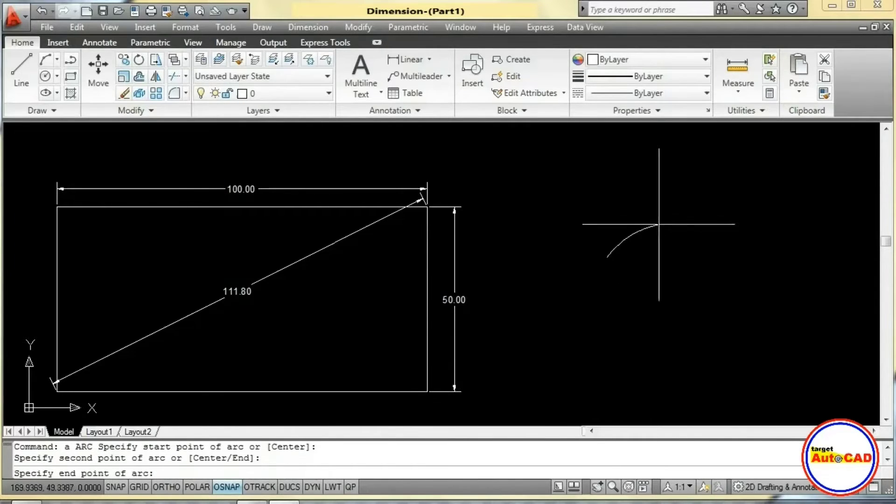
pyautogui.click(799, 189)
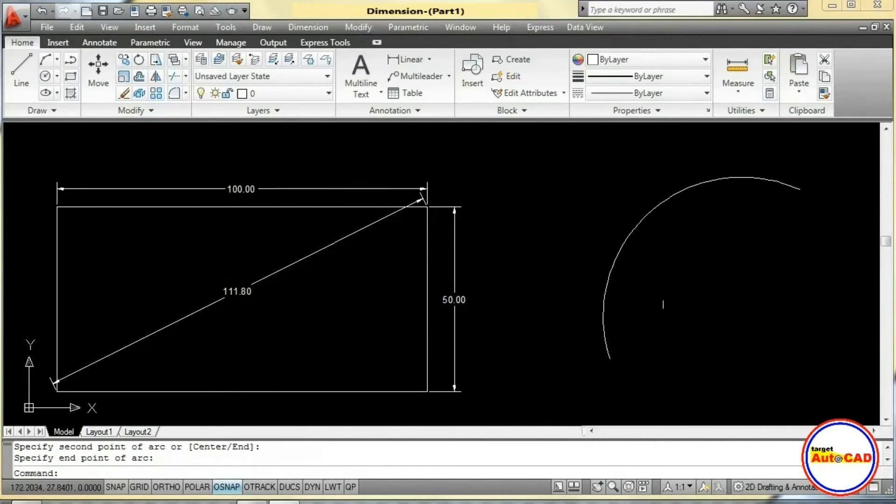
# - Add an arc length dimension outside the arc and inspect its text and arc symbol up close
pyautogui.click(309, 29)
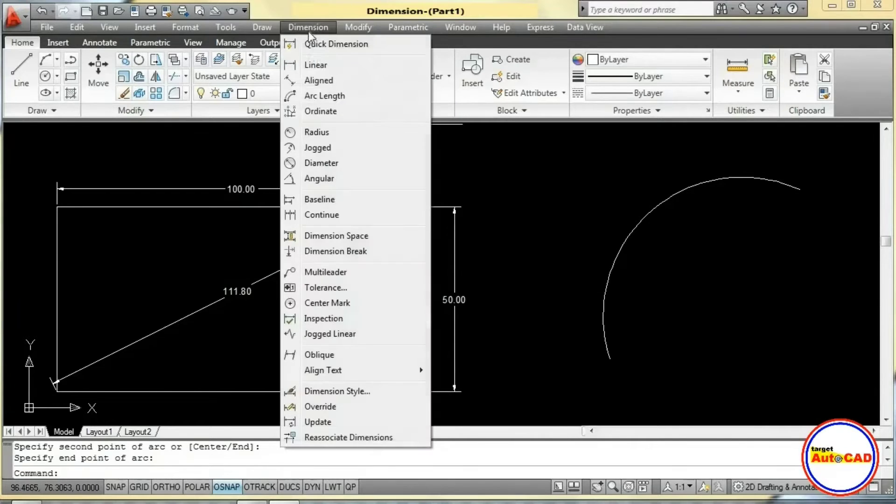
pyautogui.click(317, 96)
pyautogui.click(636, 224)
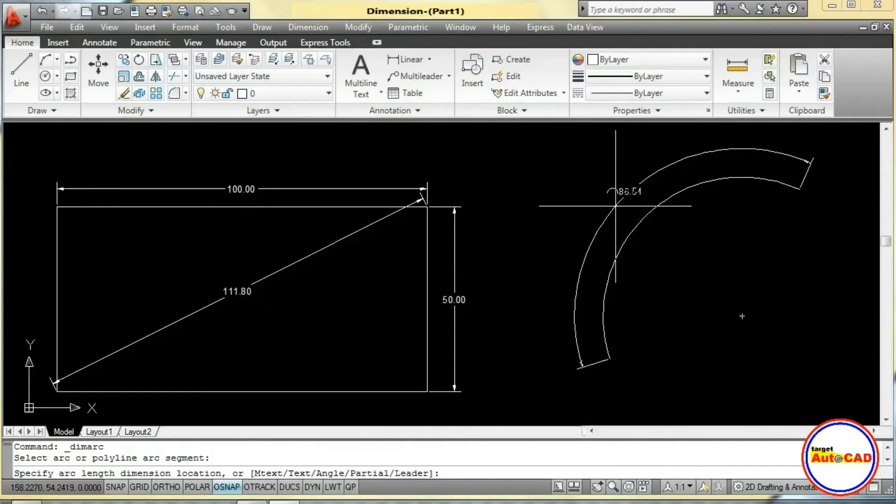
pyautogui.click(616, 205)
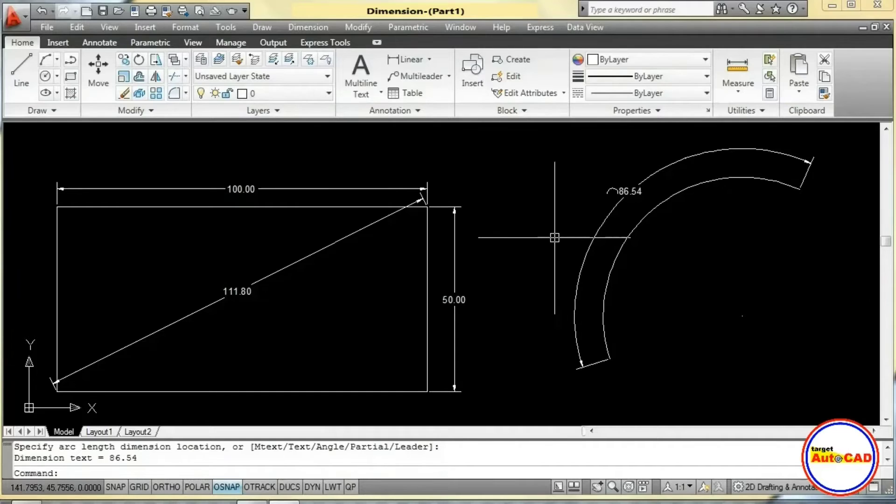
pyautogui.scroll(5, 625, 191)
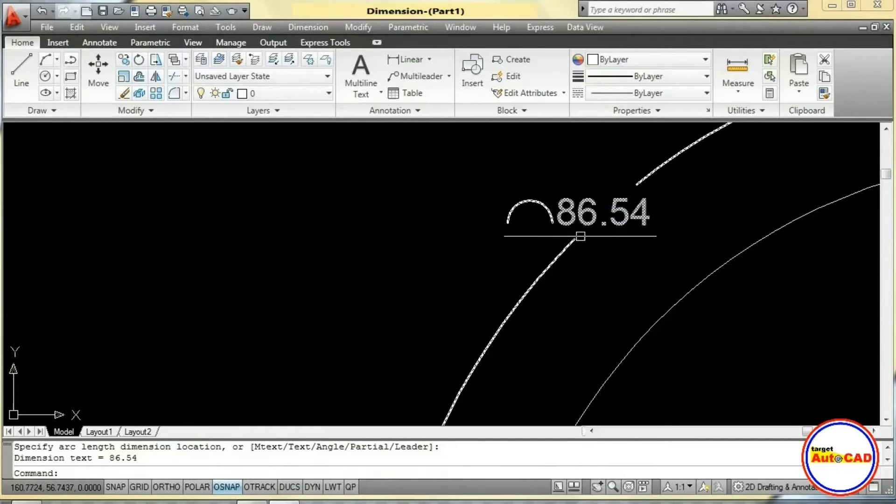
pyautogui.scroll(-4, 619, 236)
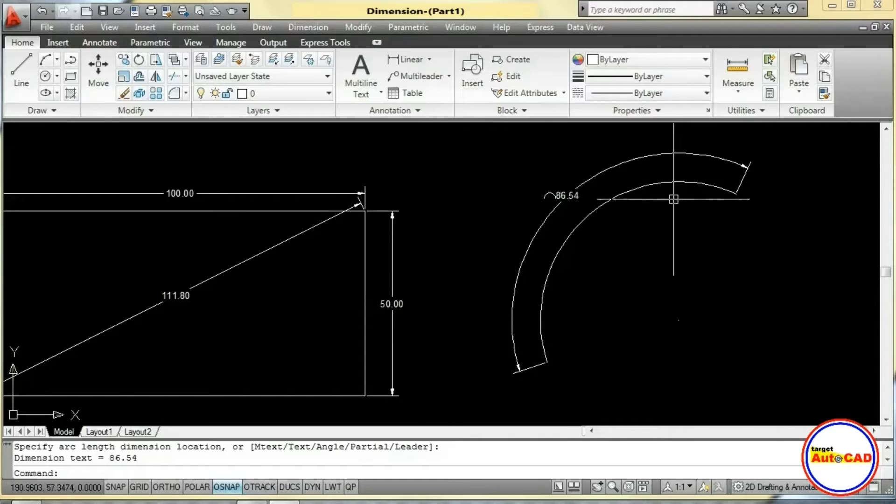
# - Delete the diagonal aligned dimension from the rectangle
pyautogui.click(308, 27)
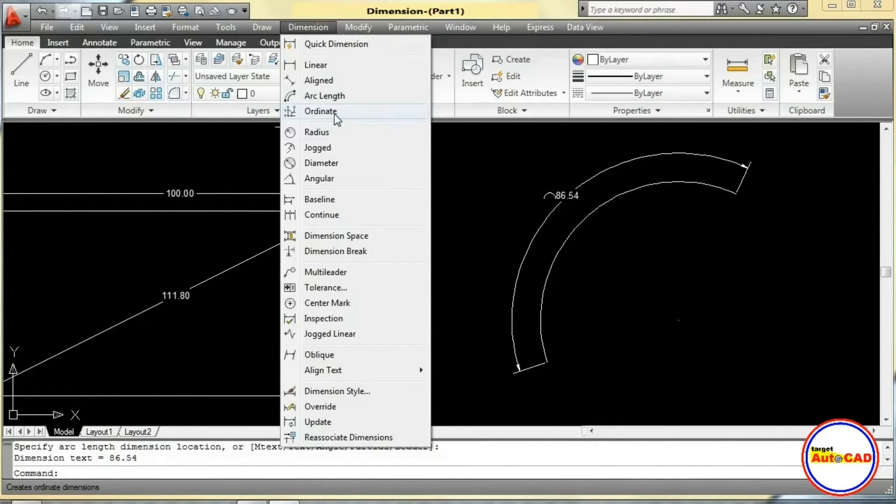
pyautogui.click(456, 192)
pyautogui.click(457, 192)
pyautogui.moveTo(305, 240); pyautogui.dragTo(499, 180, button='middle')
pyautogui.moveTo(406, 234); pyautogui.dragTo(444, 214, button='middle')
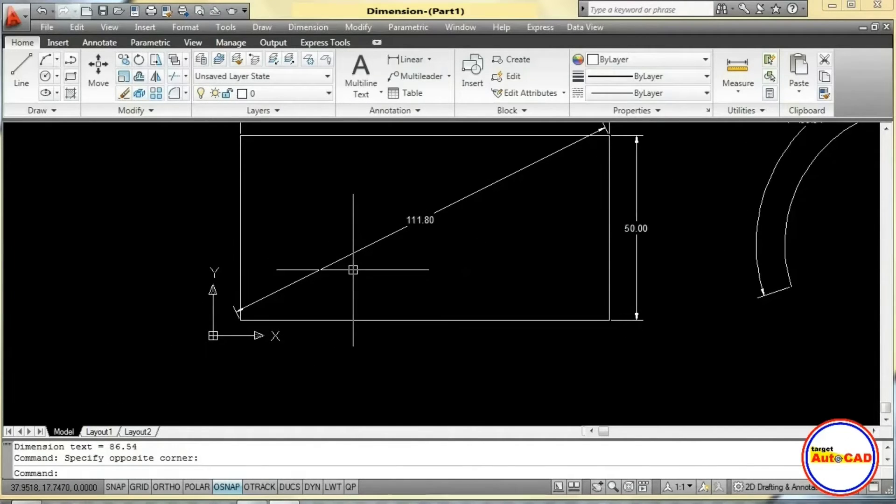
pyautogui.click(404, 258)
pyautogui.click(342, 226)
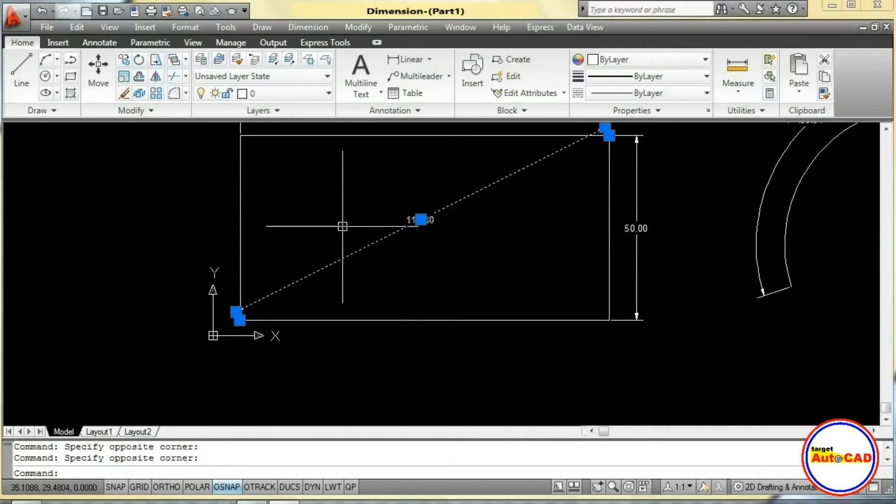
pyautogui.press('Delete')
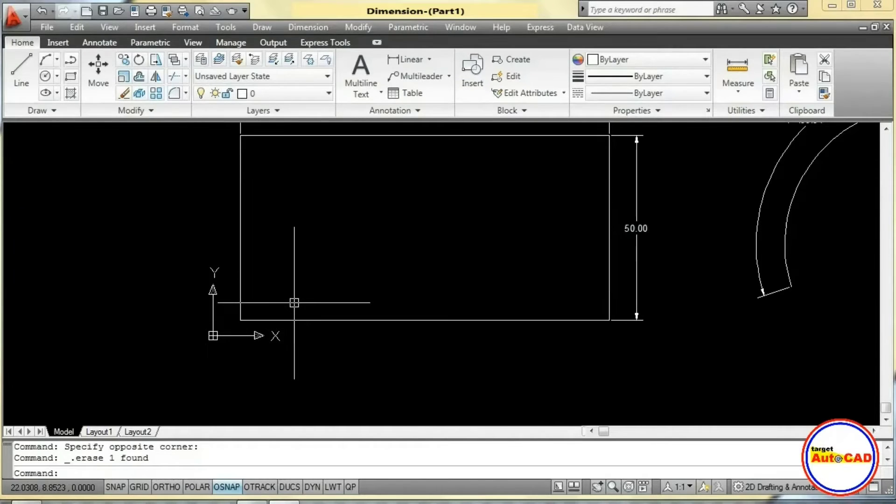
# - Set the UCS icon to the Noorigin option so it stays in the corner of the drawing area
pyautogui.write('n')
pyautogui.press('Return')
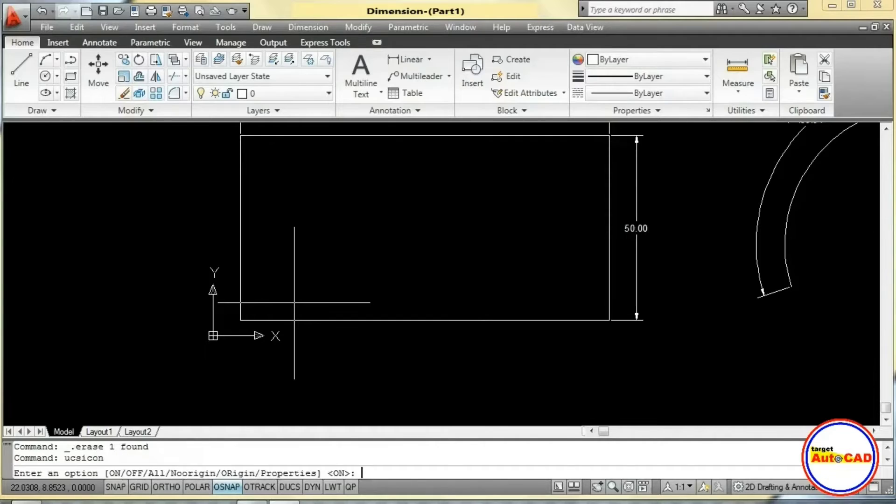
pyautogui.write('n')
pyautogui.press('Return')
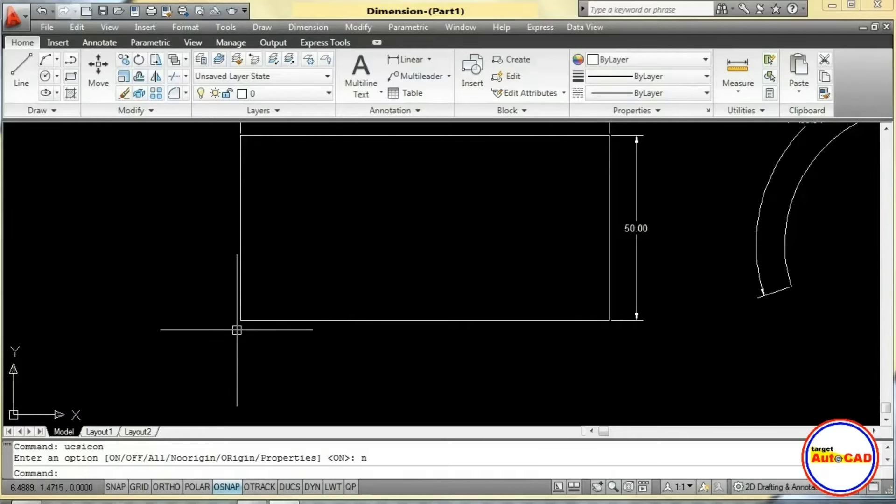
# - Add an X ordinate dimension at the rectangle's lower-left corner, with its leader ending below the corner
pyautogui.click(308, 27)
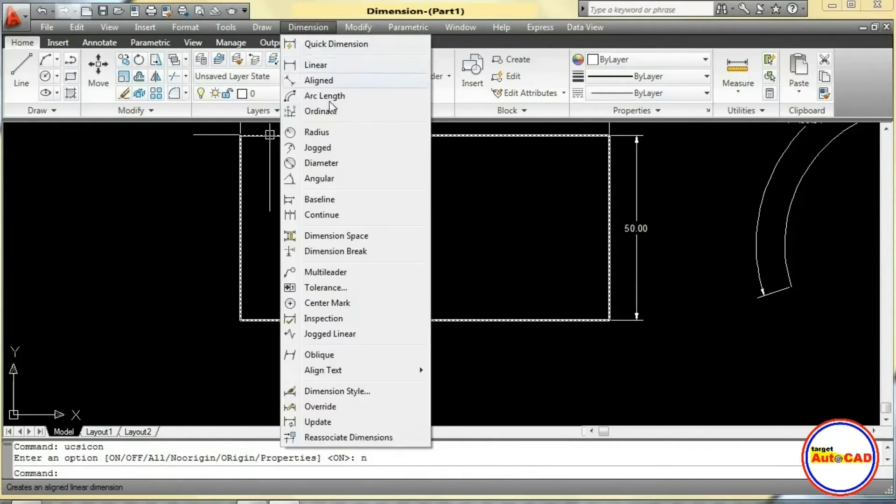
pyautogui.click(321, 111)
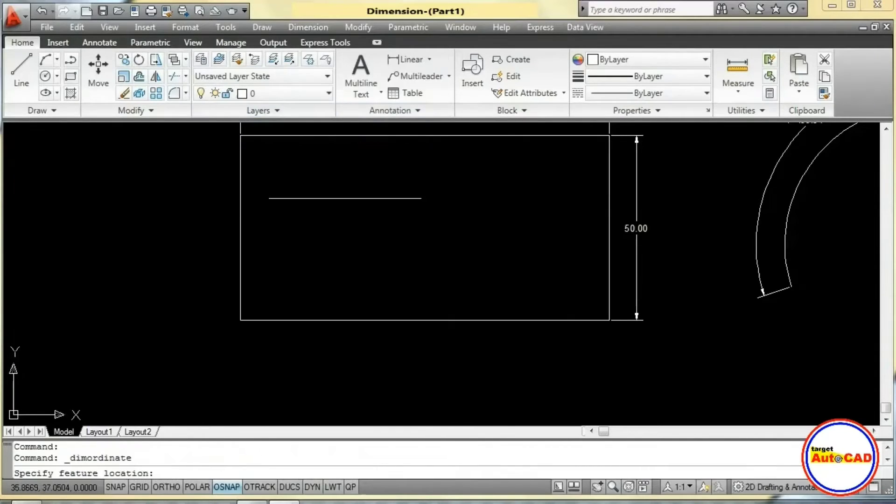
pyautogui.click(240, 320)
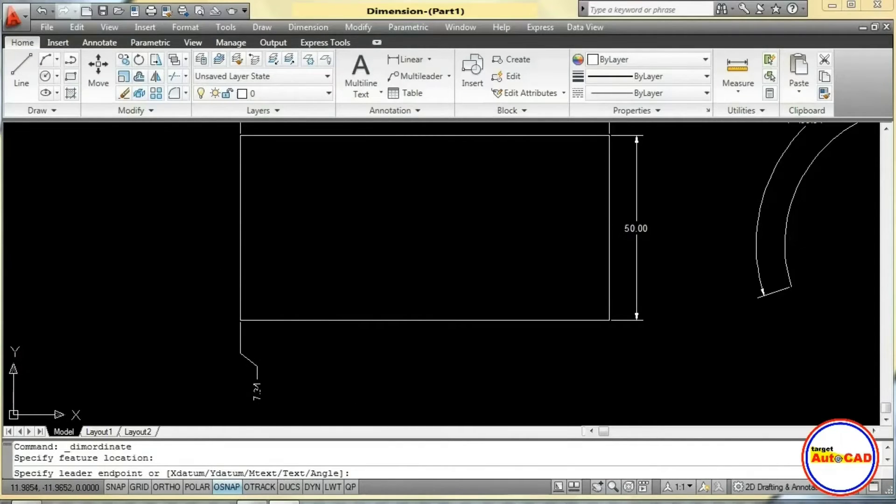
pyautogui.click(257, 400)
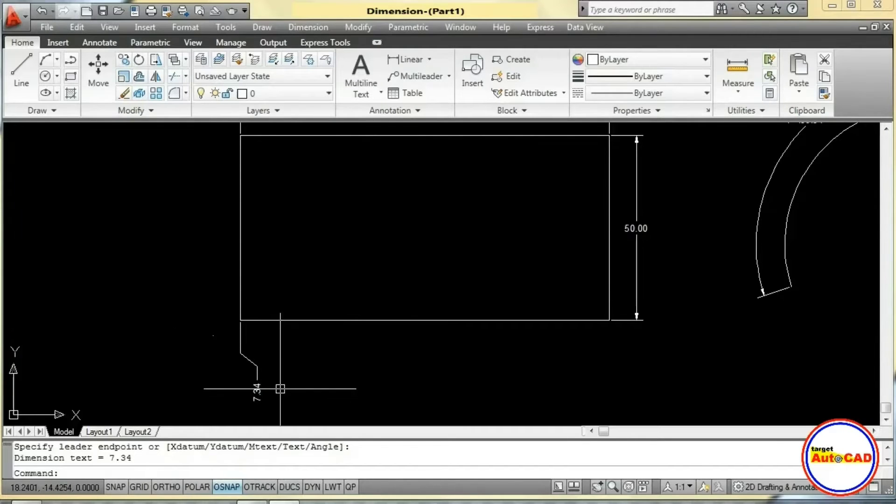
# - Add a Y ordinate dimension at the rectangle's lower-left corner, with its leader ending to the left
pyautogui.click(308, 27)
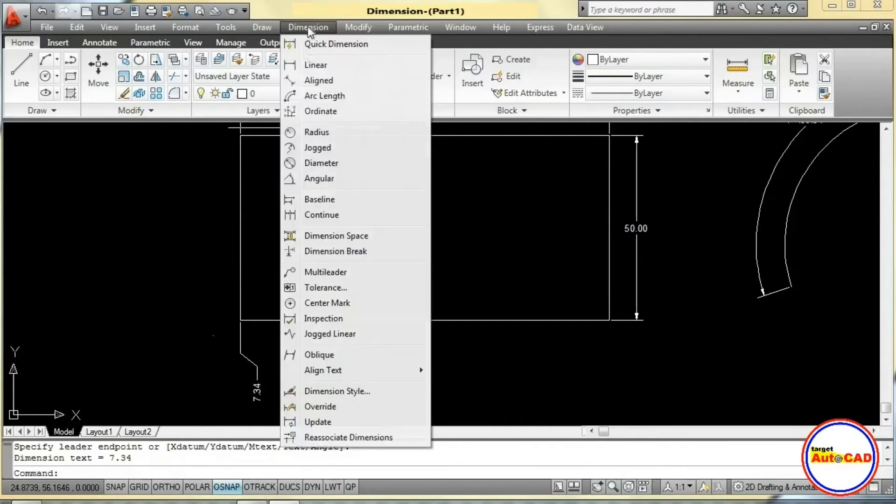
pyautogui.click(322, 111)
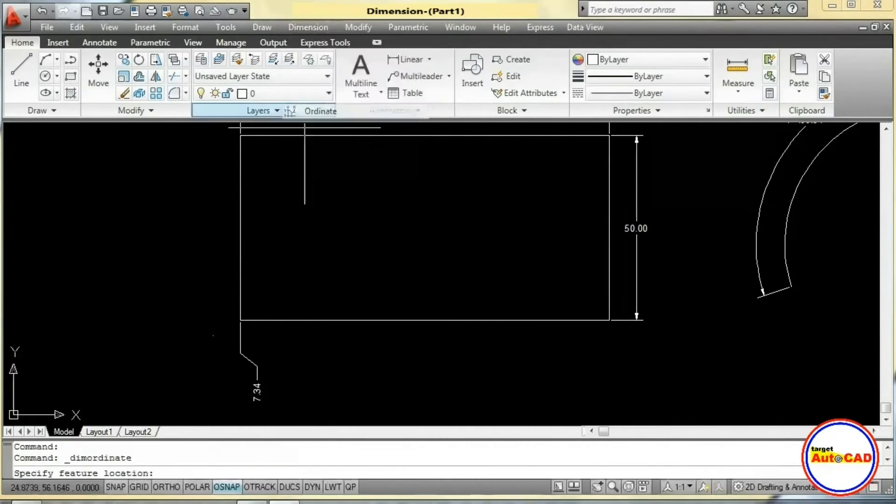
pyautogui.click(240, 320)
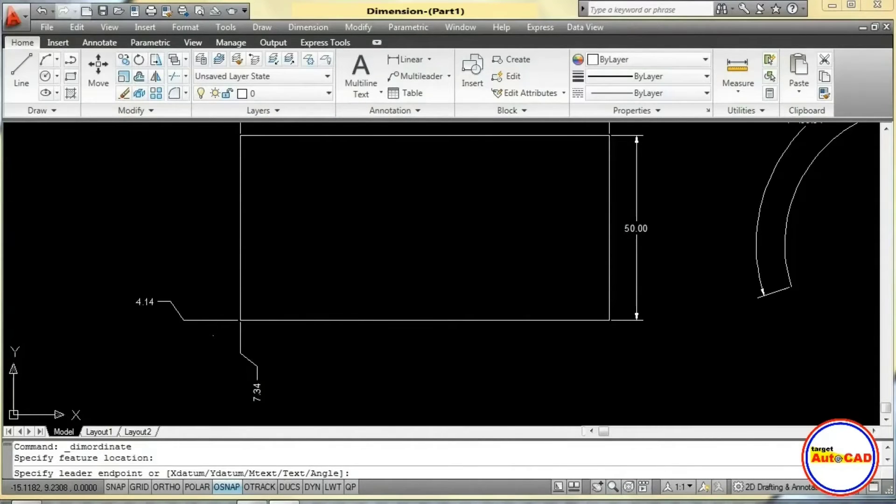
pyautogui.click(158, 301)
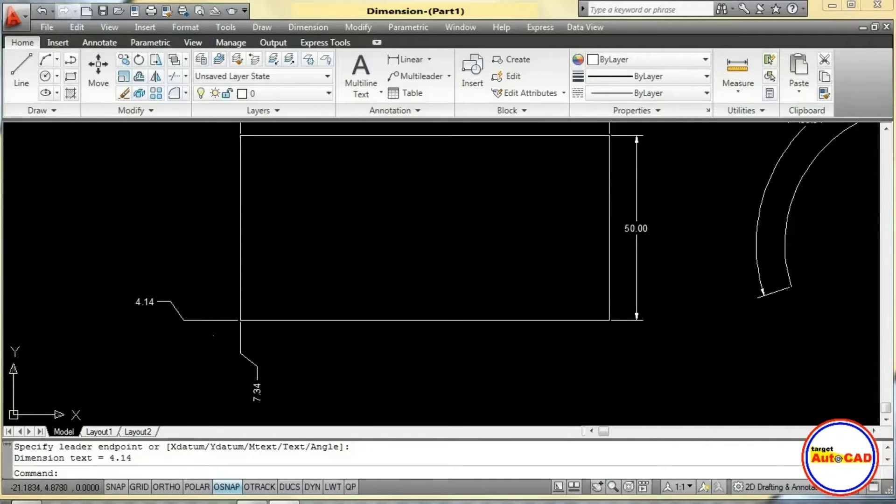
pyautogui.click(310, 27)
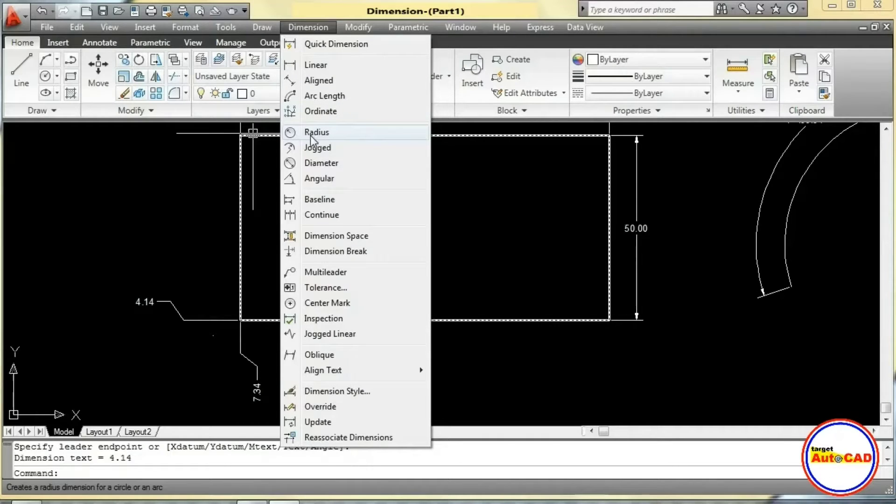
pyautogui.click(206, 182)
pyautogui.click(206, 184)
# - Draw a circle with a radius of 25 in the empty space to the right of the arc
pyautogui.moveTo(347, 200); pyautogui.dragTo(92, 266, button='middle')
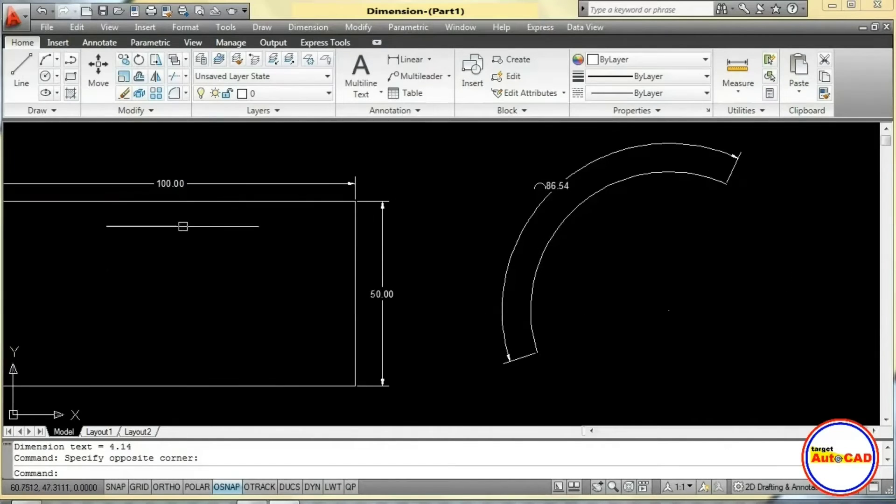
pyautogui.scroll(-3, 368, 172)
pyautogui.moveTo(400, 189); pyautogui.dragTo(336, 223, button='middle')
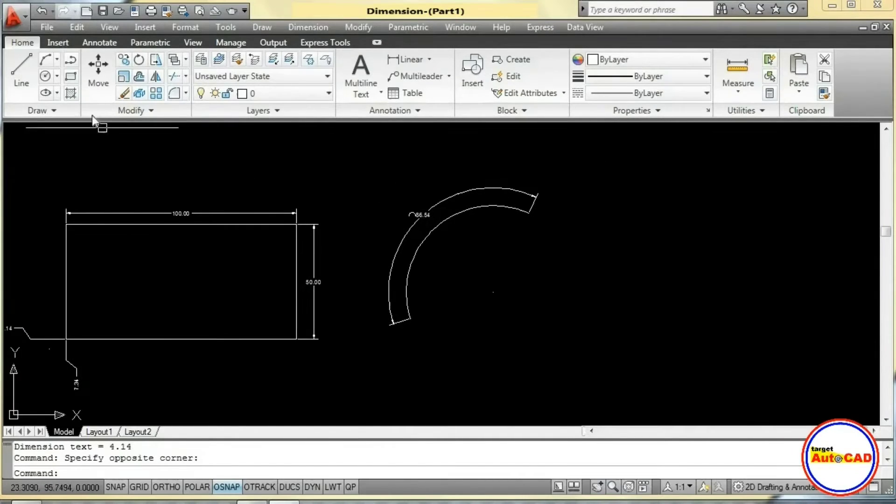
pyautogui.click(46, 76)
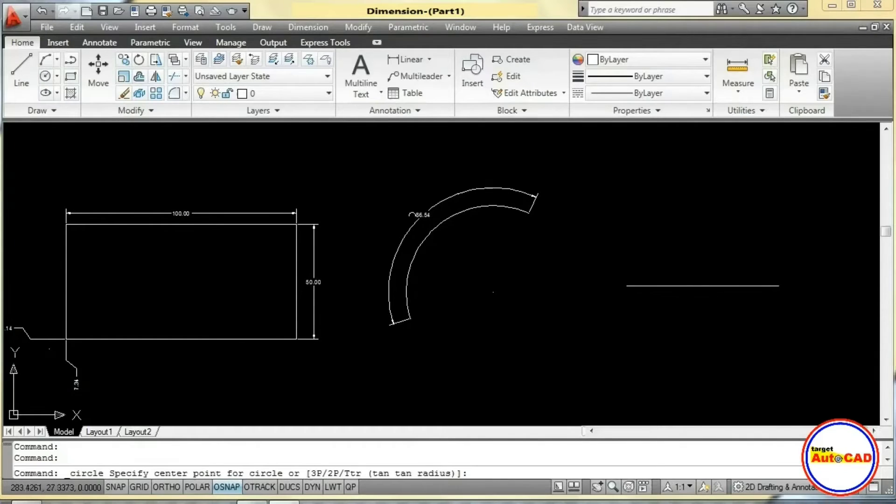
pyautogui.click(705, 283)
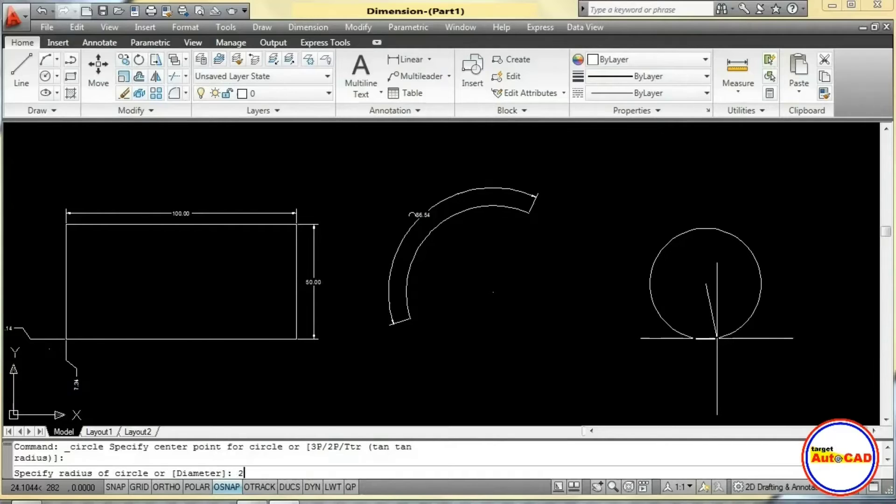
pyautogui.write('25')
pyautogui.press('Return')
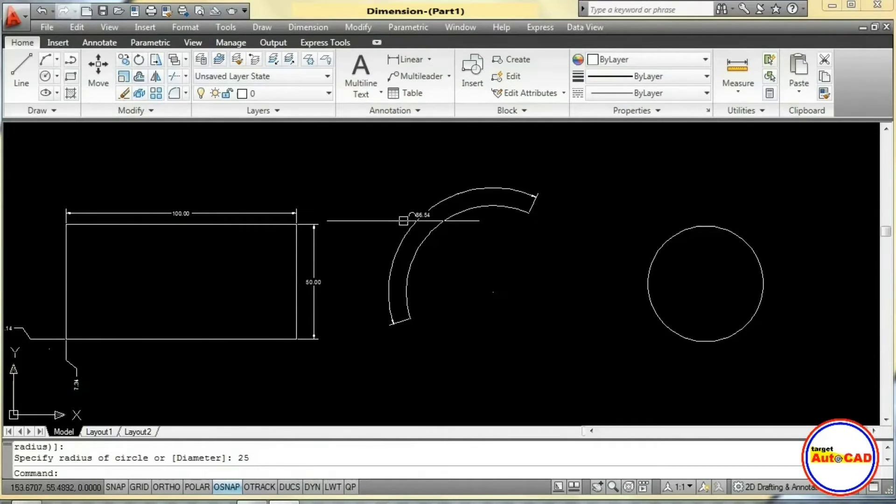
# - Add a radius dimension to the circle, with its text placed outside the circle at the upper right
pyautogui.click(312, 26)
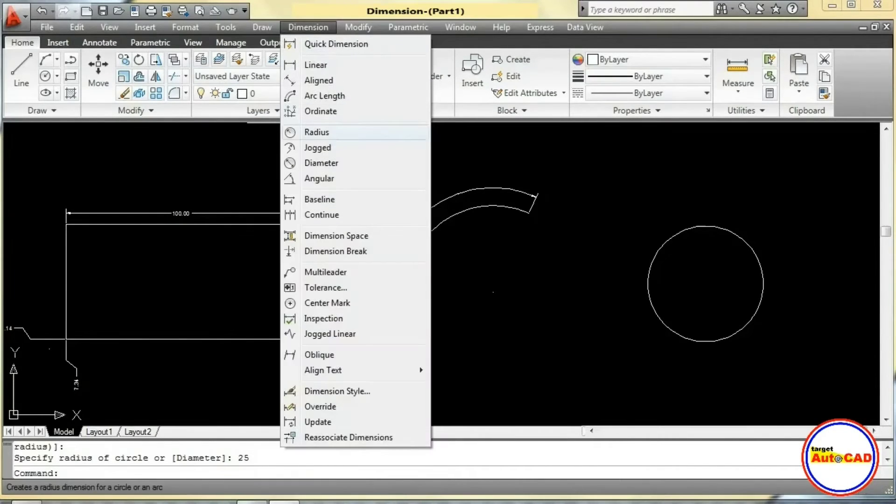
pyautogui.click(339, 133)
pyautogui.click(727, 224)
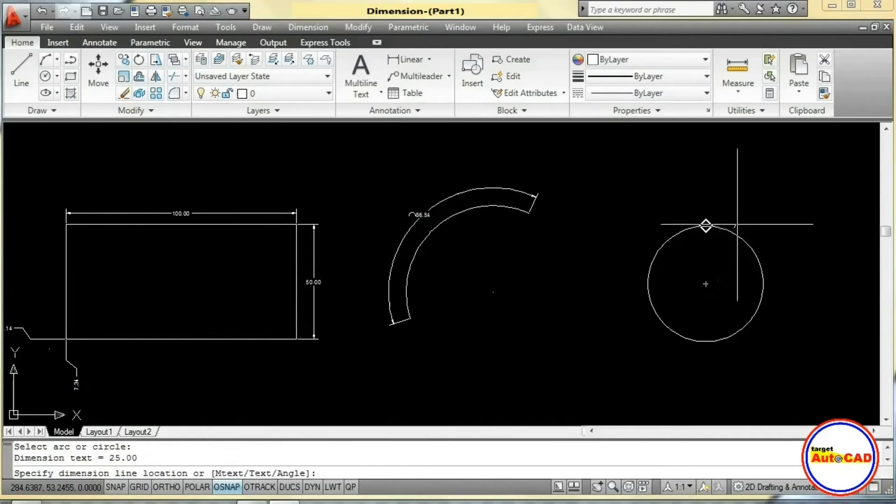
pyautogui.click(764, 200)
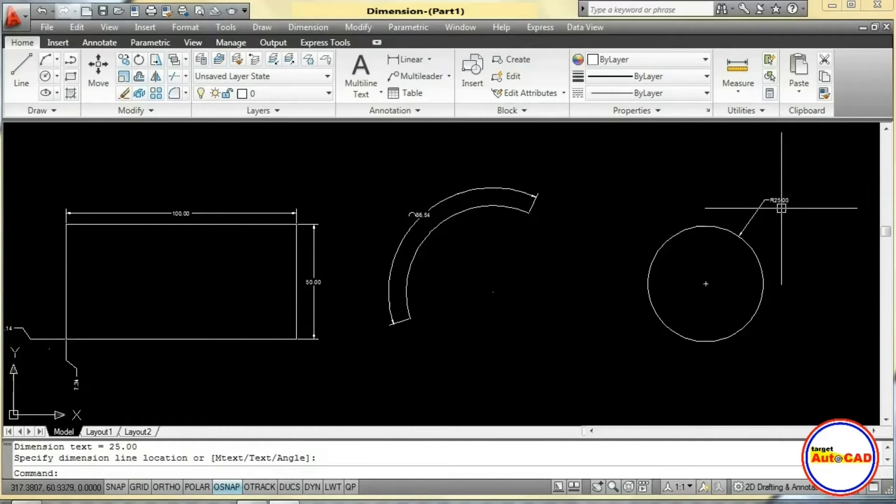
# - Add a radius dimension to the arc, with its text placed above the arc length dimension near the arc's upper end
pyautogui.scroll(3, 774, 206)
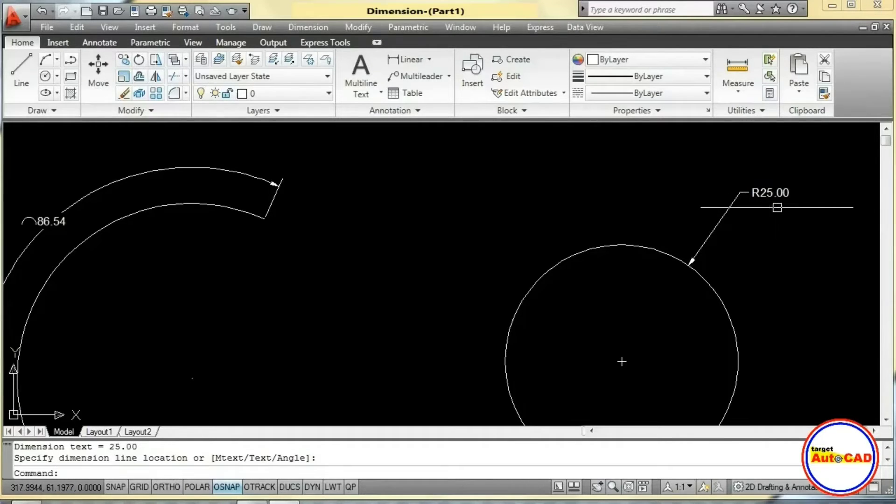
pyautogui.scroll(2, 380, 206)
pyautogui.moveTo(379, 206); pyautogui.dragTo(673, 214, button='middle')
pyautogui.scroll(-3, 549, 206)
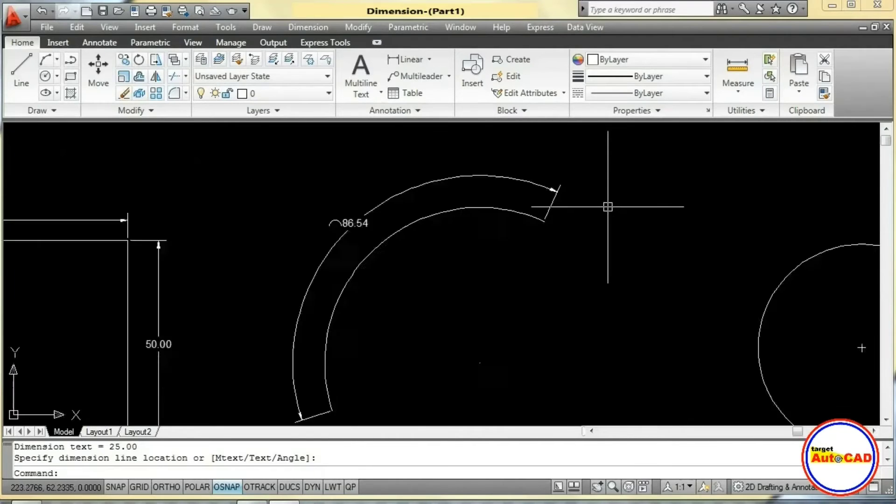
pyautogui.scroll(-2, 607, 207)
pyautogui.moveTo(607, 207); pyautogui.dragTo(434, 241, button='middle')
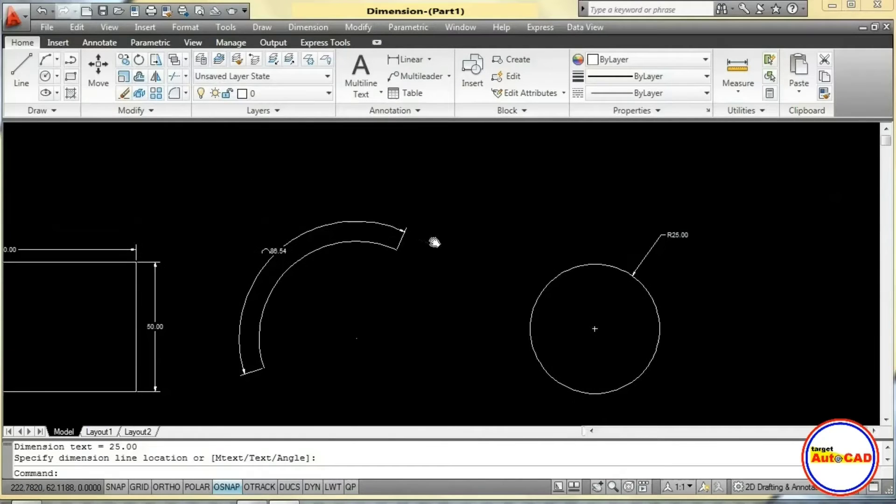
pyautogui.click(308, 27)
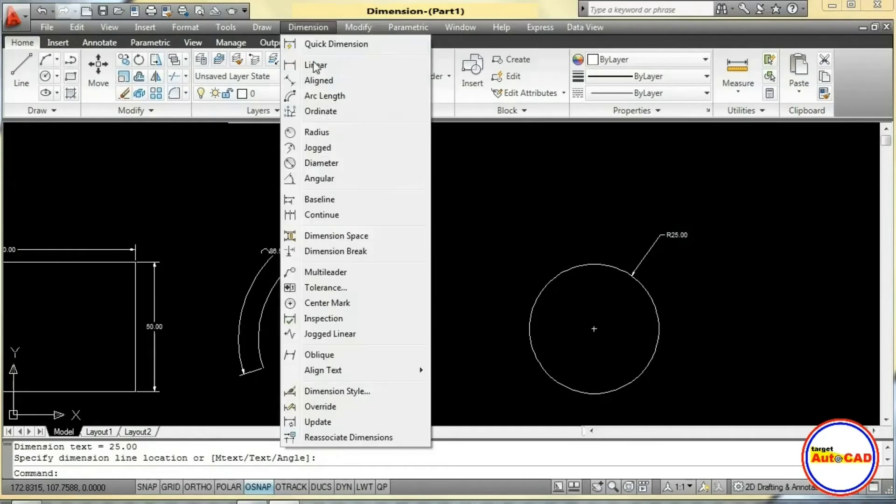
pyautogui.click(317, 132)
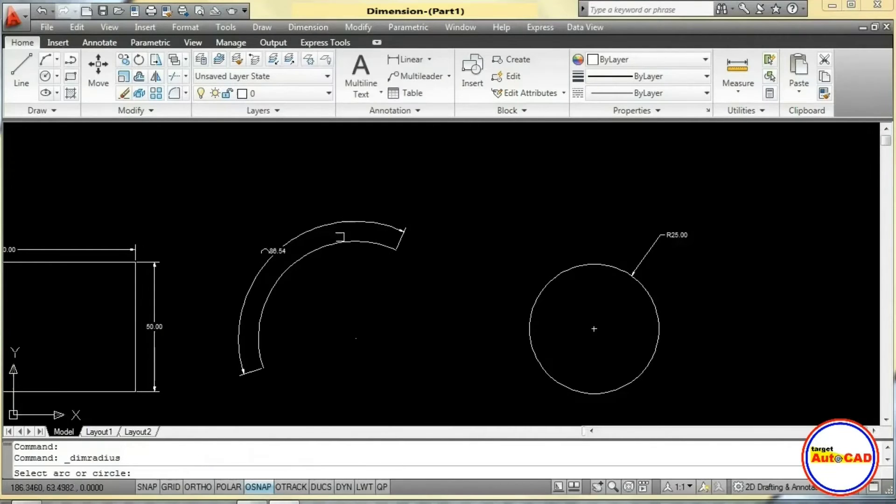
pyautogui.click(340, 238)
pyautogui.click(380, 175)
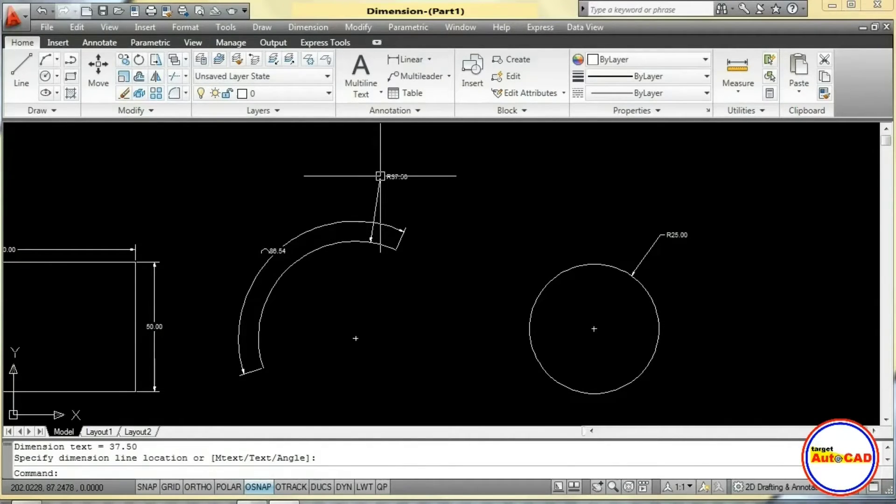
# - Add a diameter dimension to the circle, with its text placed above the circle beside the radius dimension
pyautogui.scroll(3, 380, 176)
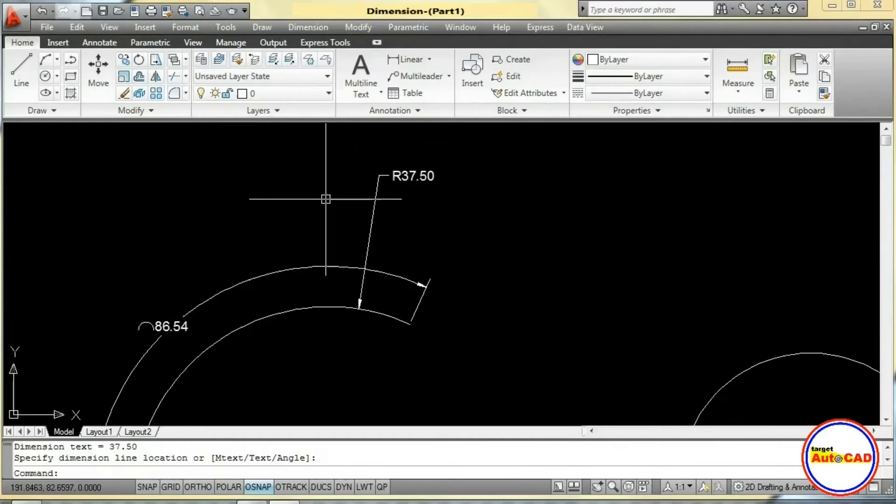
pyautogui.scroll(-3, 333, 203)
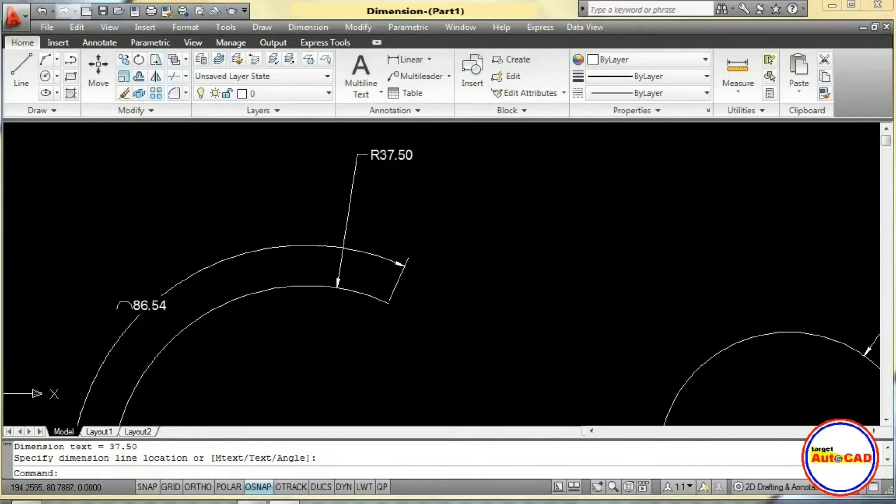
pyautogui.moveTo(316, 188); pyautogui.dragTo(345, 176, button='middle')
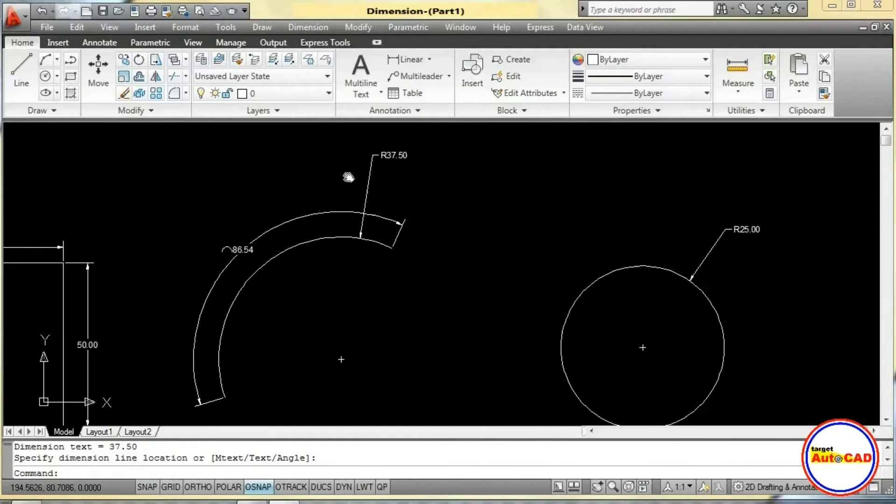
pyautogui.click(308, 27)
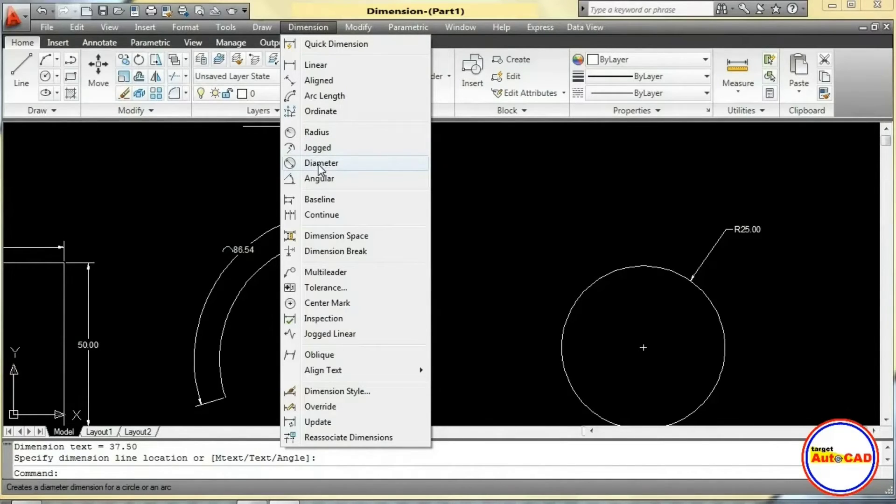
pyautogui.click(319, 164)
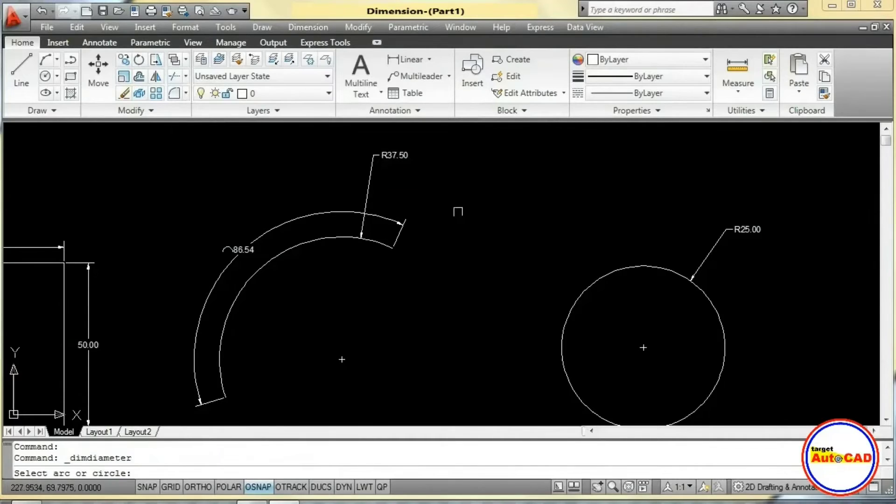
pyautogui.click(647, 266)
pyautogui.click(677, 199)
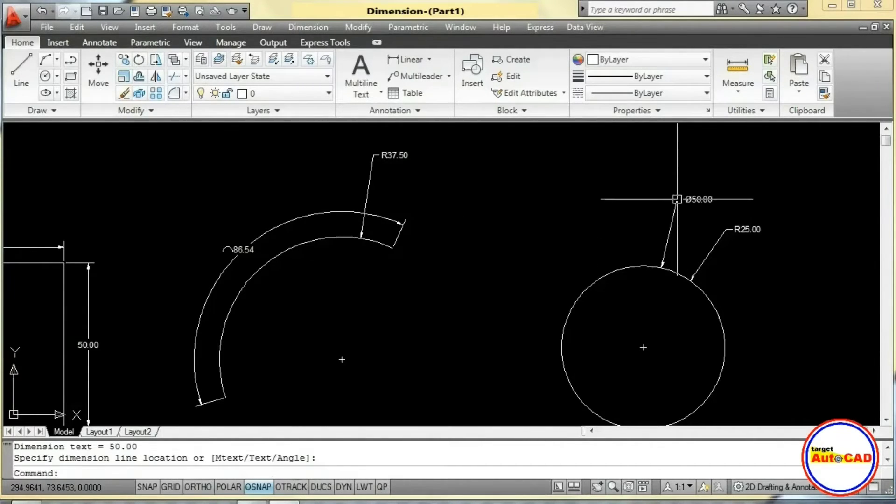
# - Add a diameter dimension to the arc, with its text placed above the arc, left of its radius dimension
pyautogui.scroll(3, 677, 199)
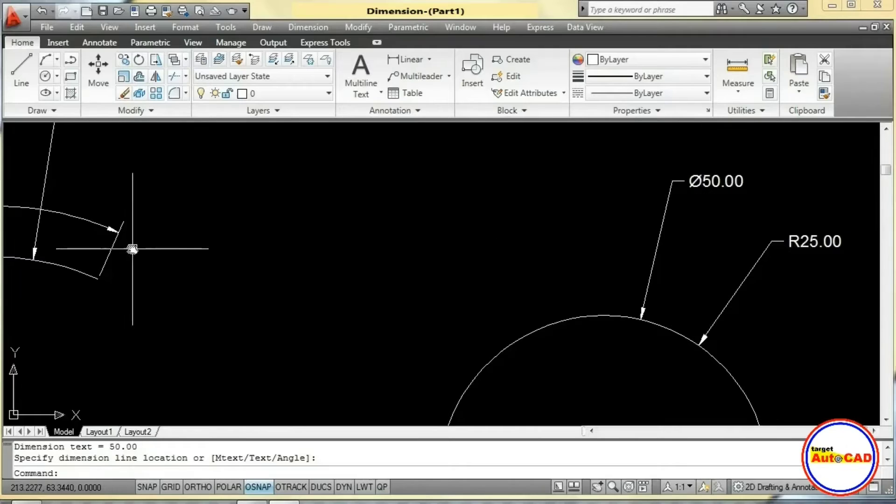
pyautogui.moveTo(130, 248); pyautogui.dragTo(248, 269, button='middle')
pyautogui.scroll(-2, 282, 269)
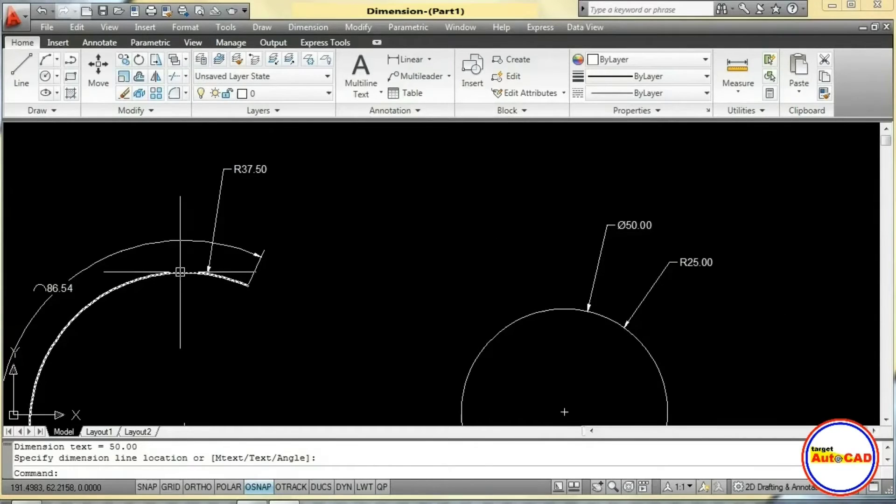
pyautogui.click(308, 27)
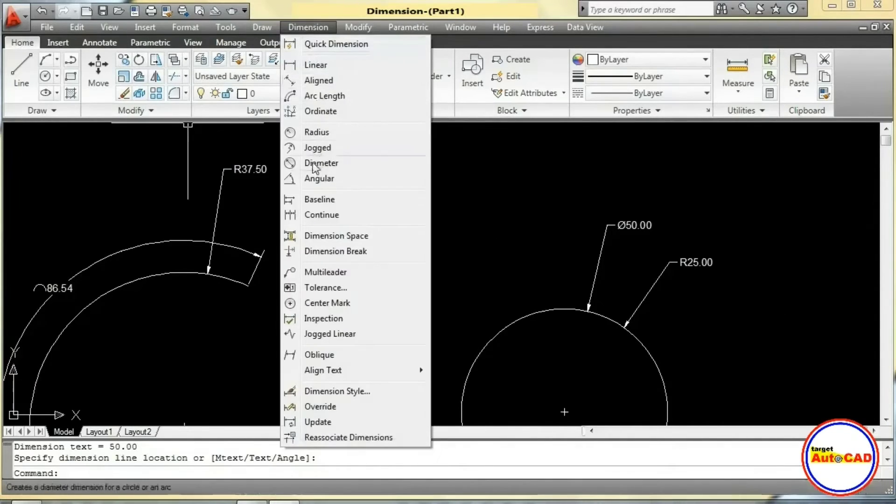
pyautogui.click(316, 164)
pyautogui.click(177, 242)
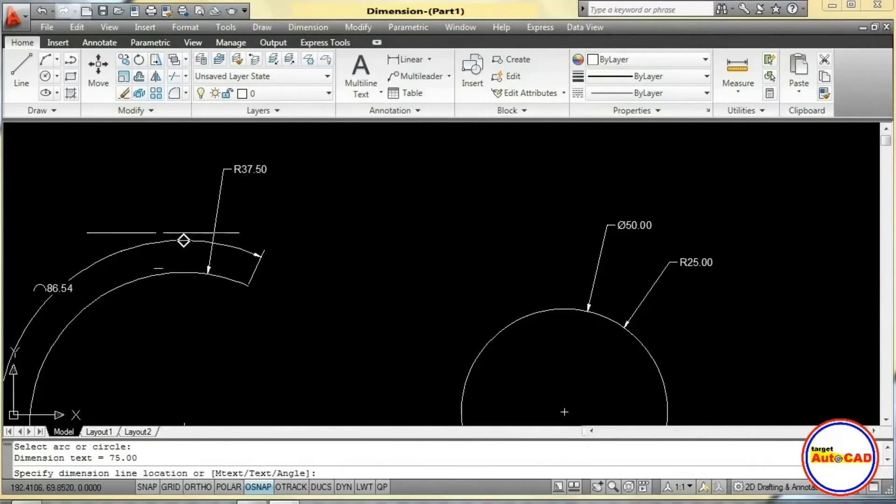
pyautogui.click(174, 154)
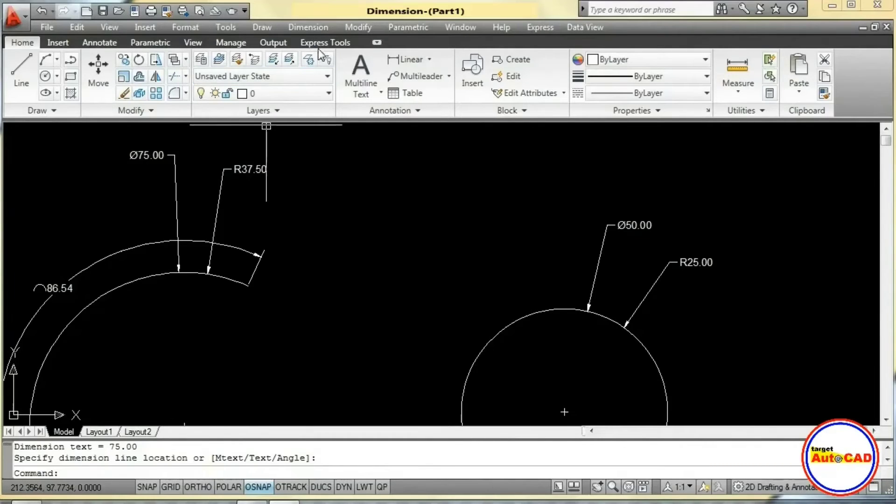
pyautogui.click(320, 26)
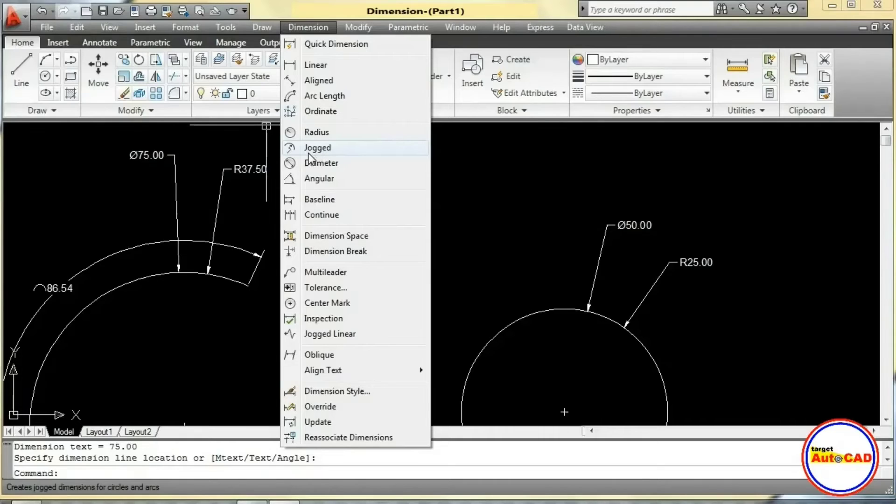
pyautogui.click(449, 159)
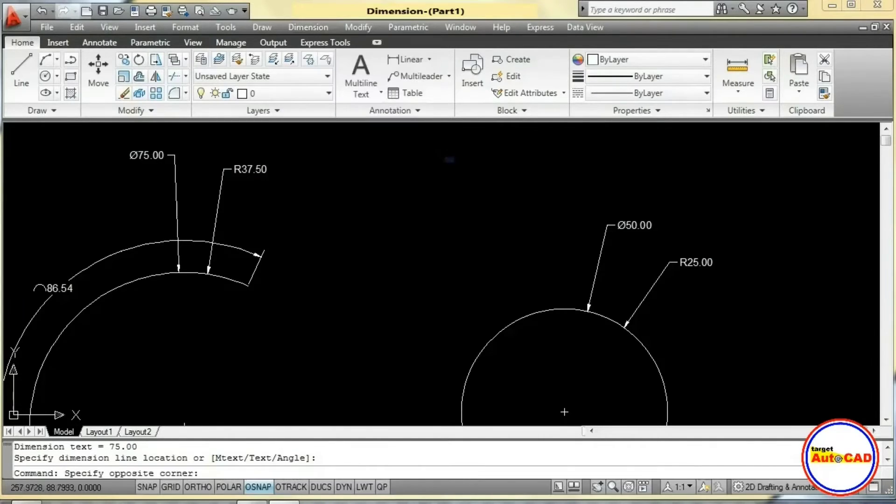
pyautogui.click(459, 166)
# - Draw a shallow, nearly vertical three-point arc with a radius of about 138 to the right of the circle, bulging towards it
pyautogui.moveTo(350, 188)
pyautogui.mouseDown(button='middle')
pyautogui.moveTo(310, 217)
pyautogui.moveTo(89, 176)
pyautogui.mouseUp(button='middle')
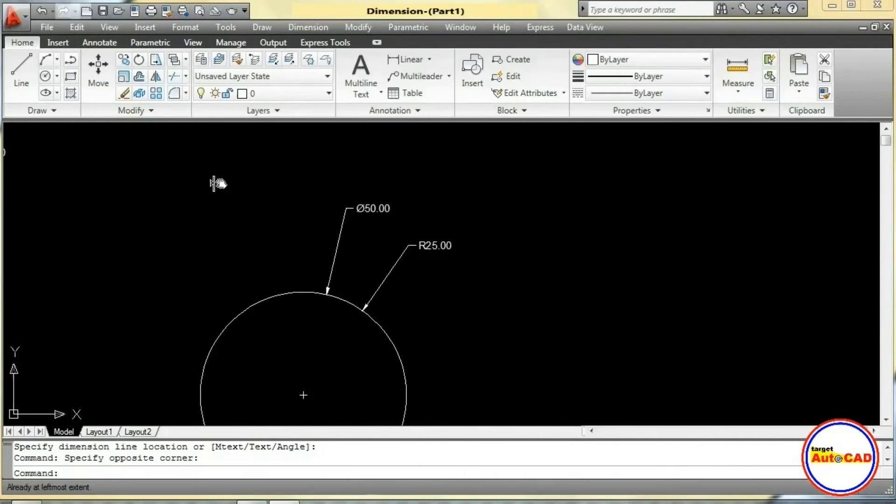
pyautogui.moveTo(216, 184); pyautogui.dragTo(216, 89, button='middle')
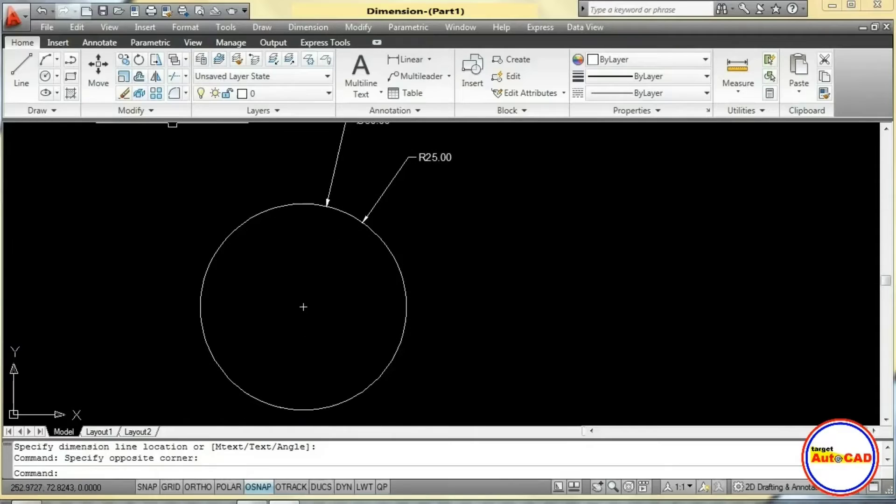
pyautogui.click(47, 62)
pyautogui.click(546, 145)
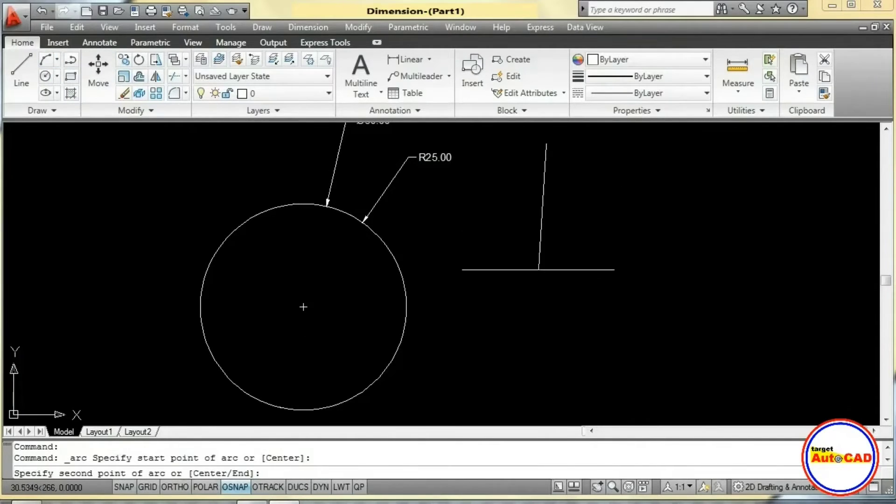
pyautogui.click(539, 269)
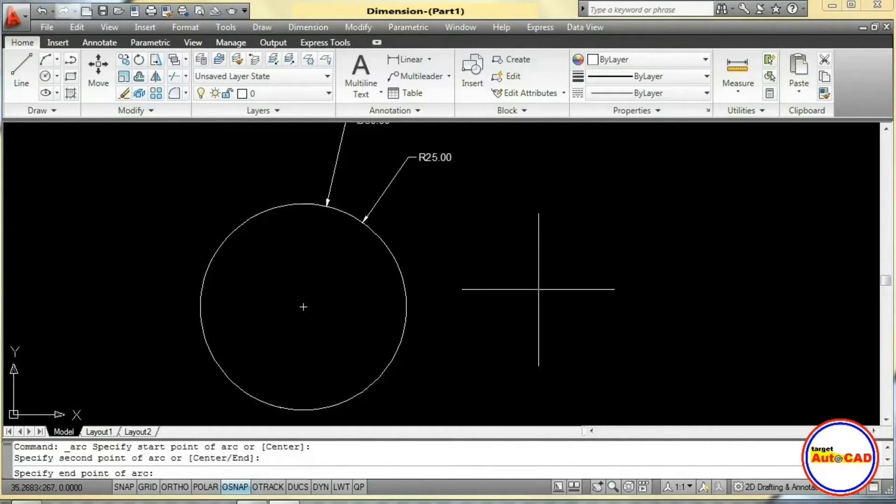
pyautogui.click(560, 409)
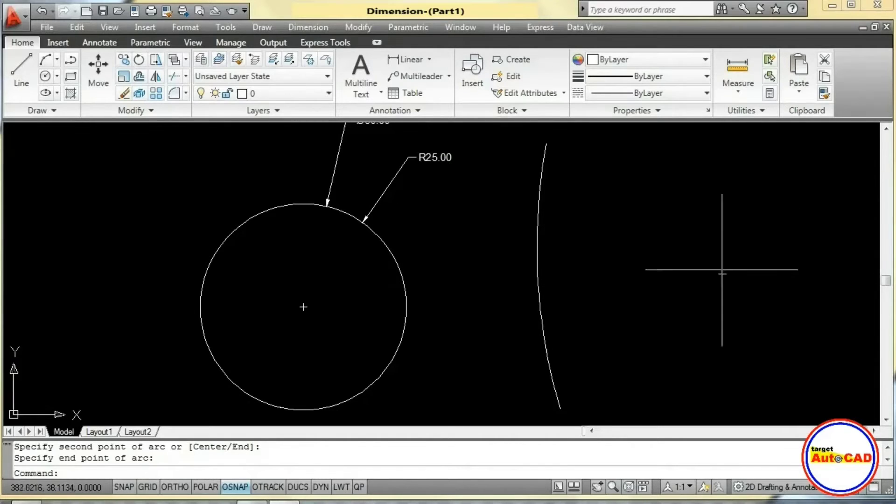
# - Add a radius dimension to the shallow arc right of the circle, with its text placed between the circle and the arc
pyautogui.click(294, 26)
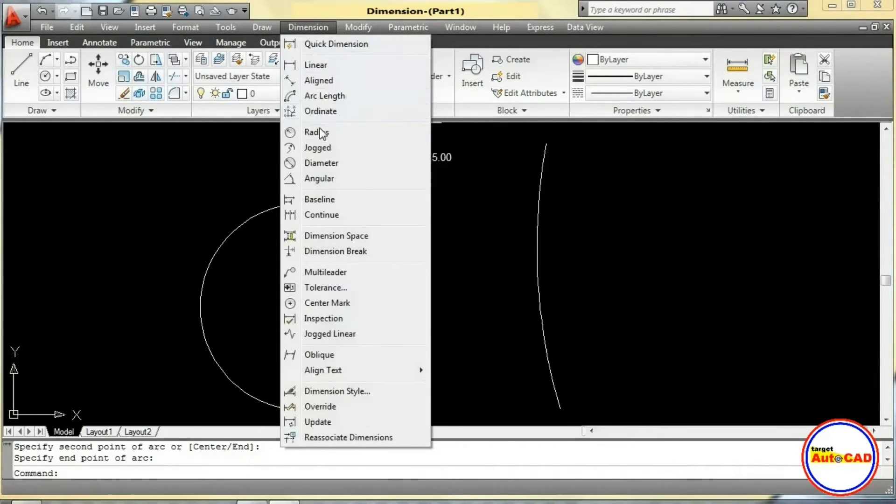
pyautogui.click(317, 132)
pyautogui.click(535, 235)
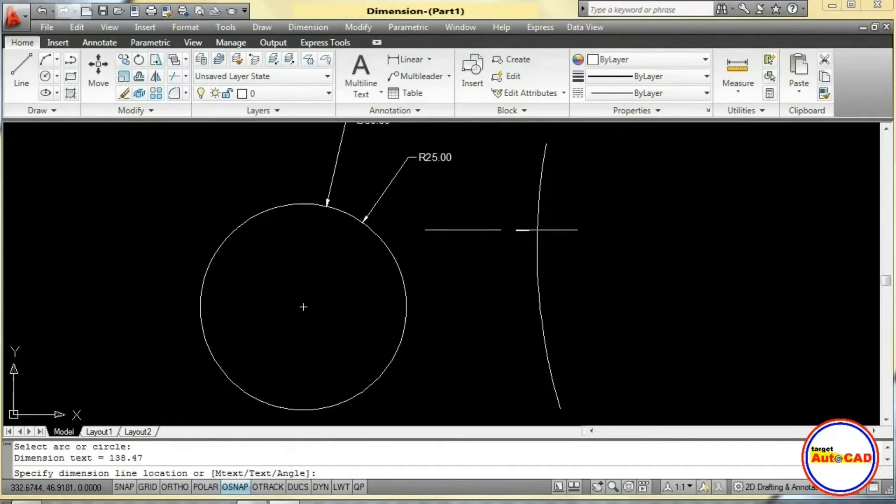
pyautogui.click(483, 213)
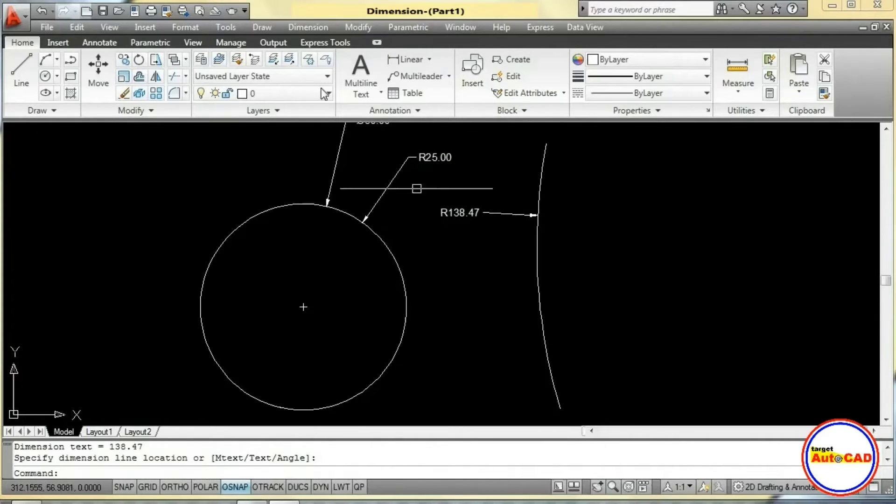
# - Modify the Standard dimension style's fit settings to draw the dimension line between extension lines
pyautogui.click(305, 27)
pyautogui.click(350, 390)
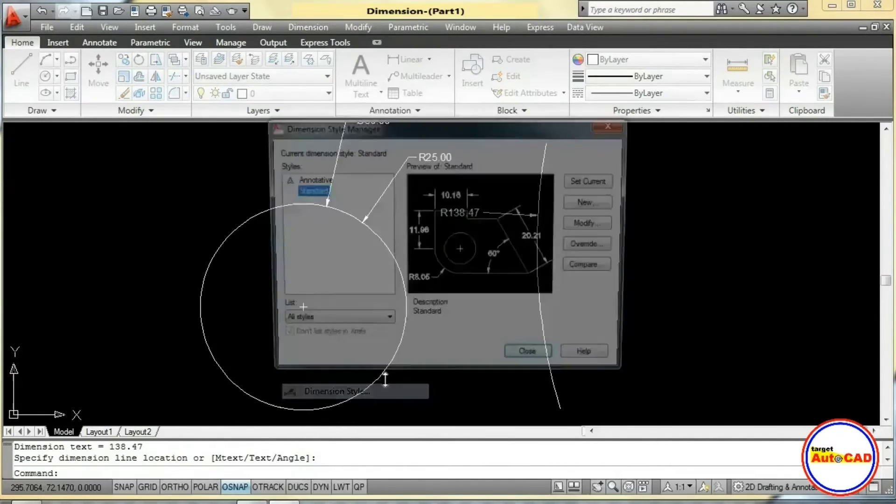
pyautogui.click(591, 224)
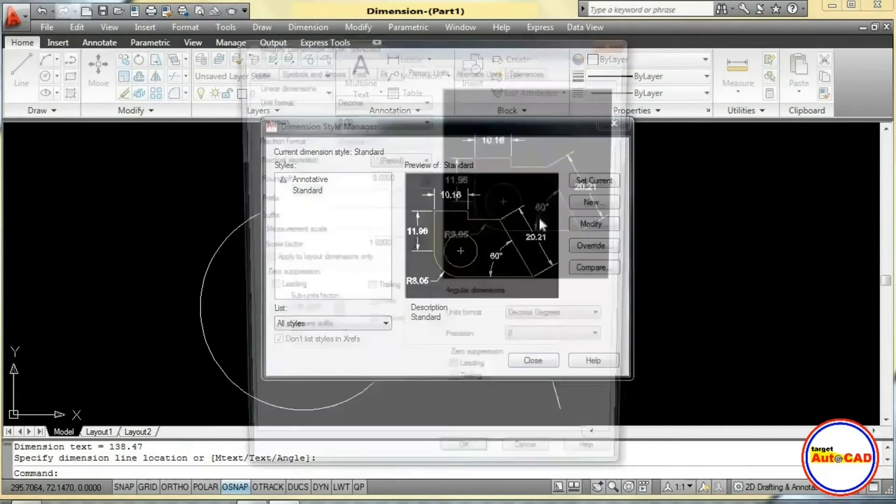
pyautogui.click(382, 71)
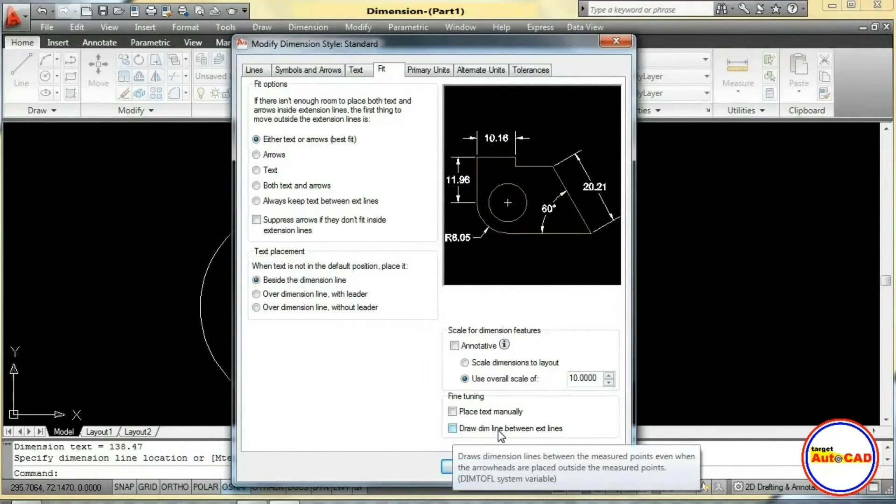
pyautogui.click(453, 428)
pyautogui.click(471, 467)
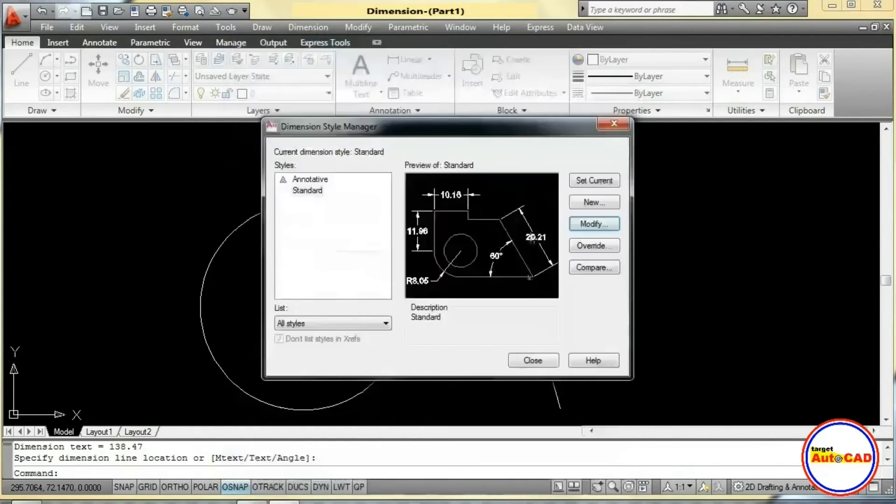
pyautogui.click(533, 361)
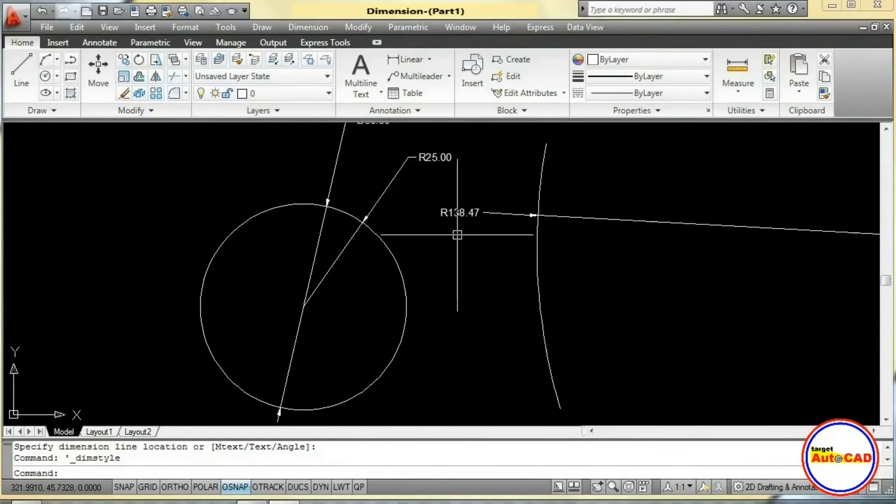
# - Add a jogged radius dimension to the shallow arc, with its center override and jog placed right of the arc, below the existing radius dimension line
pyautogui.moveTo(458, 232); pyautogui.dragTo(359, 236, button='middle')
pyautogui.write('z')
pyautogui.press('Return')
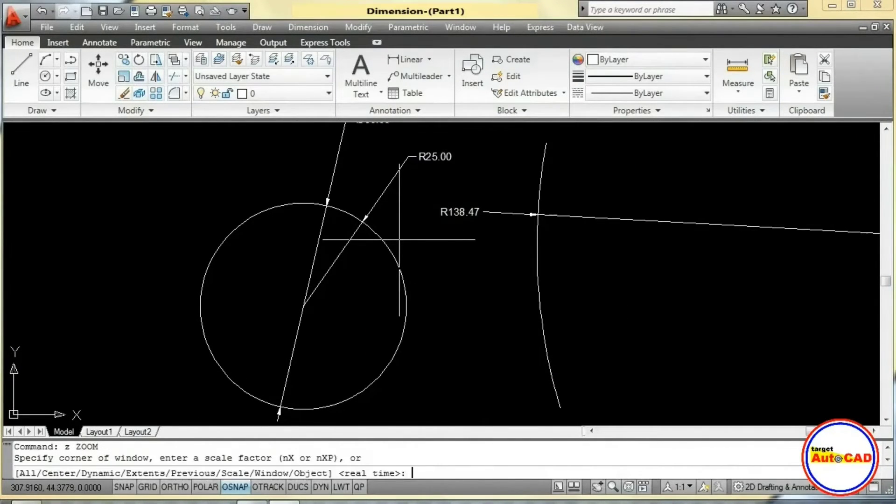
pyautogui.write('e')
pyautogui.press('Return')
pyautogui.moveTo(660, 266)
pyautogui.mouseDown(button='middle')
pyautogui.moveTo(407, 266)
pyautogui.moveTo(346, 250)
pyautogui.mouseUp(button='middle')
pyautogui.scroll(3, 403, 265)
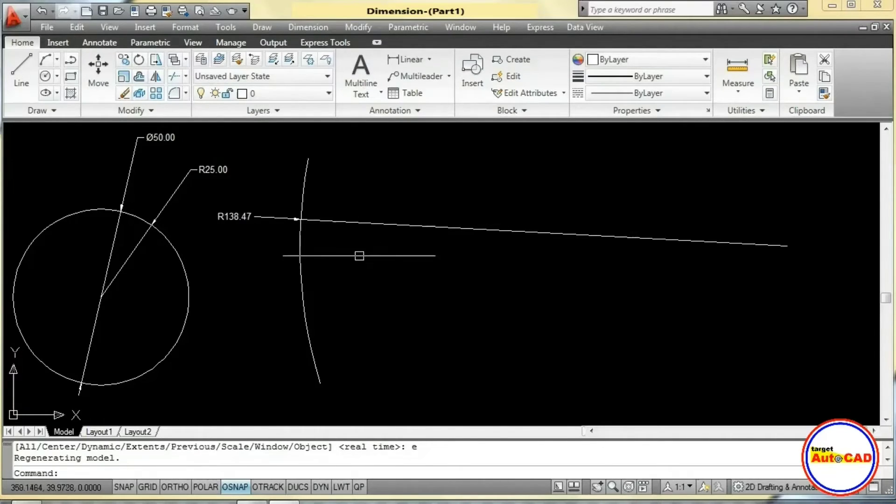
pyautogui.click(313, 28)
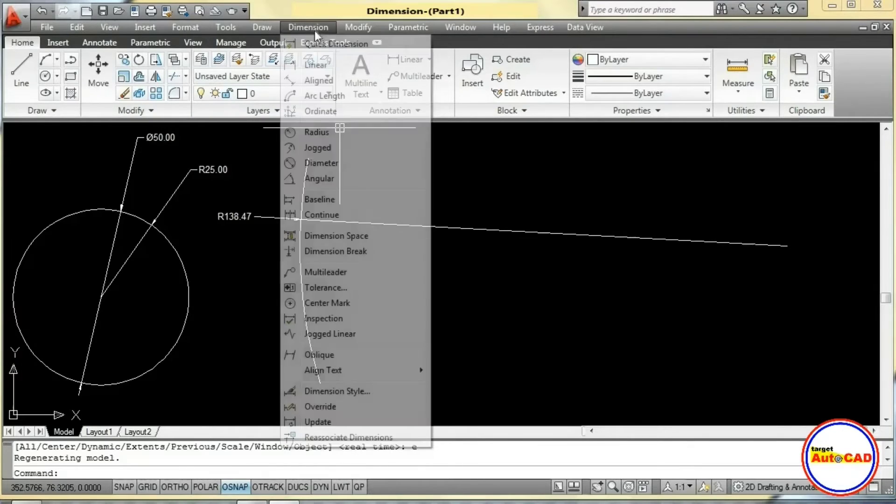
pyautogui.click(313, 149)
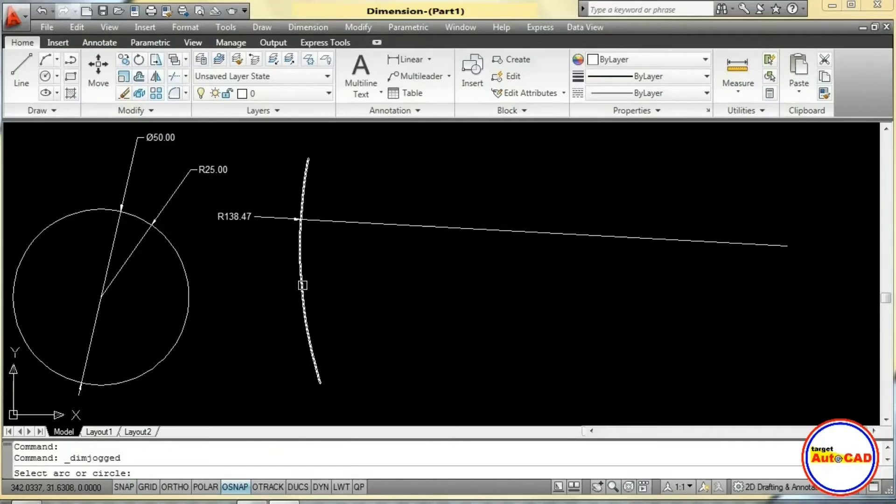
pyautogui.click(302, 285)
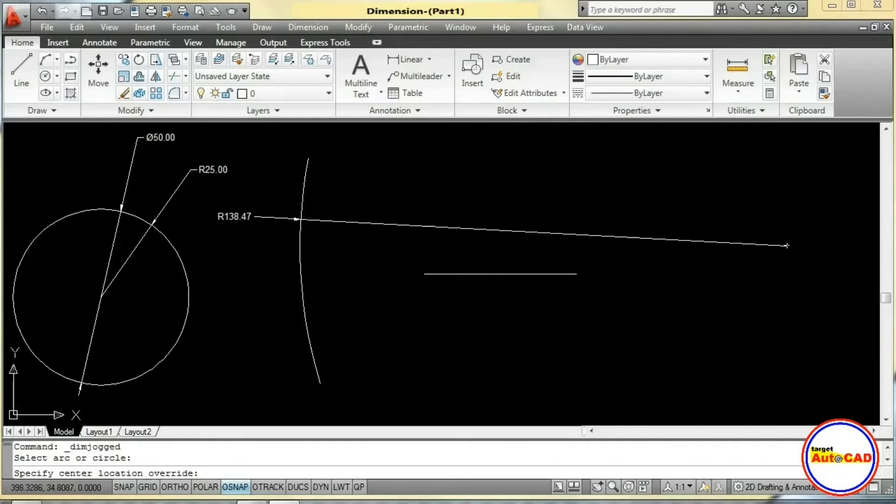
pyautogui.click(519, 272)
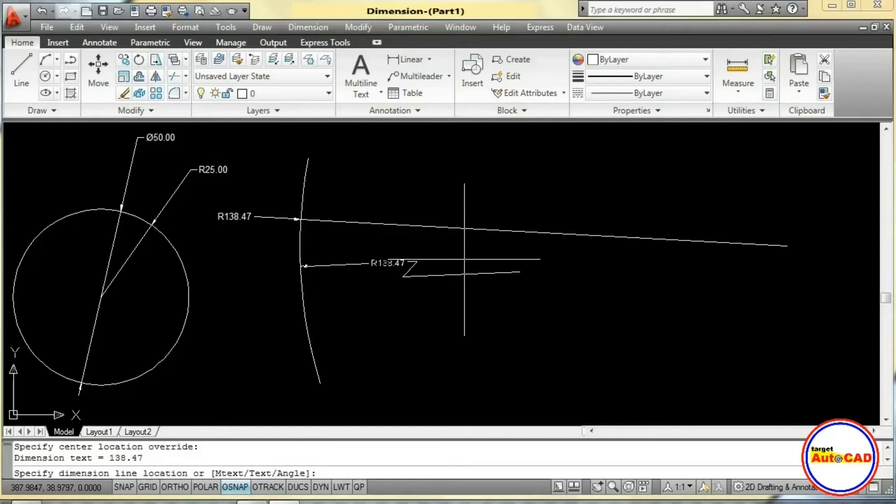
pyautogui.click(465, 259)
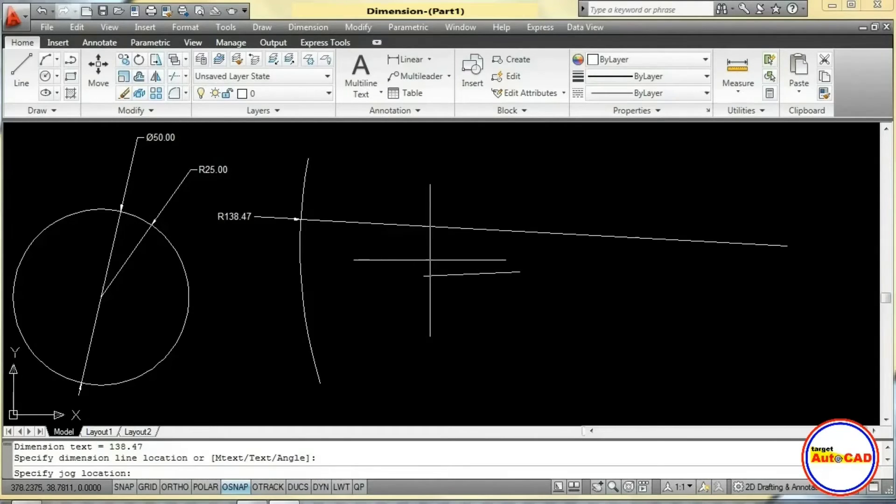
pyautogui.click(413, 260)
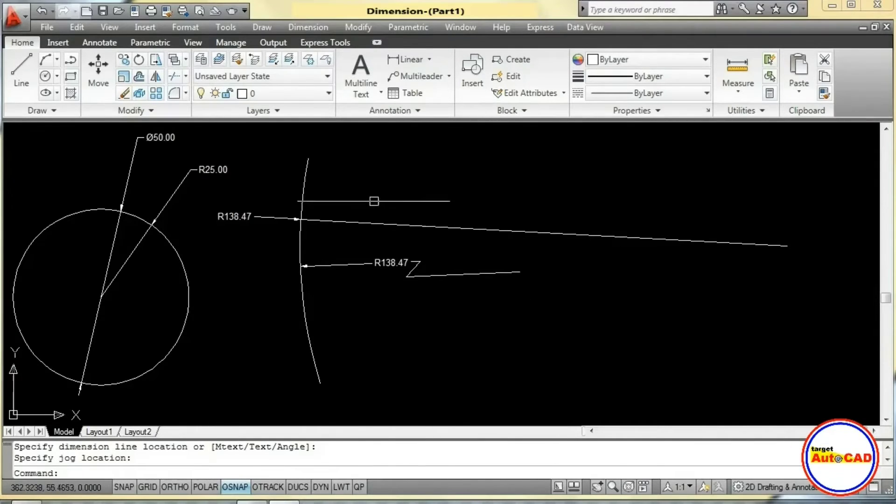
pyautogui.click(303, 28)
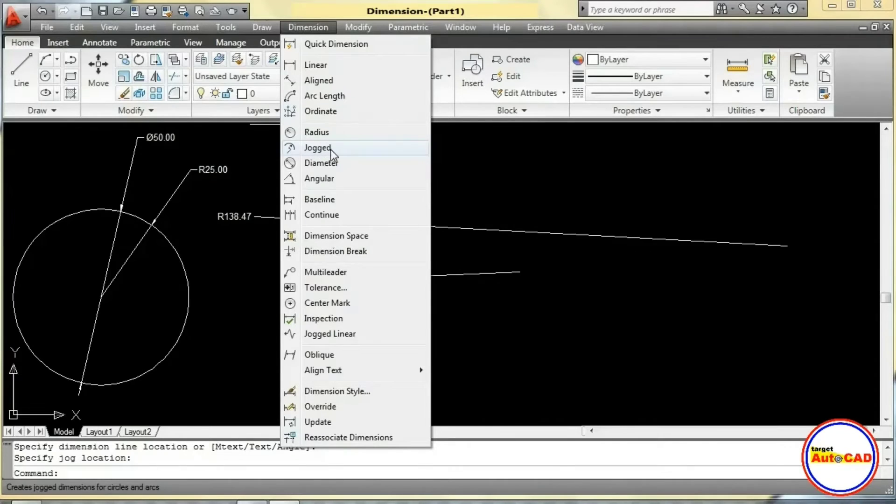
pyautogui.click(481, 152)
pyautogui.click(485, 156)
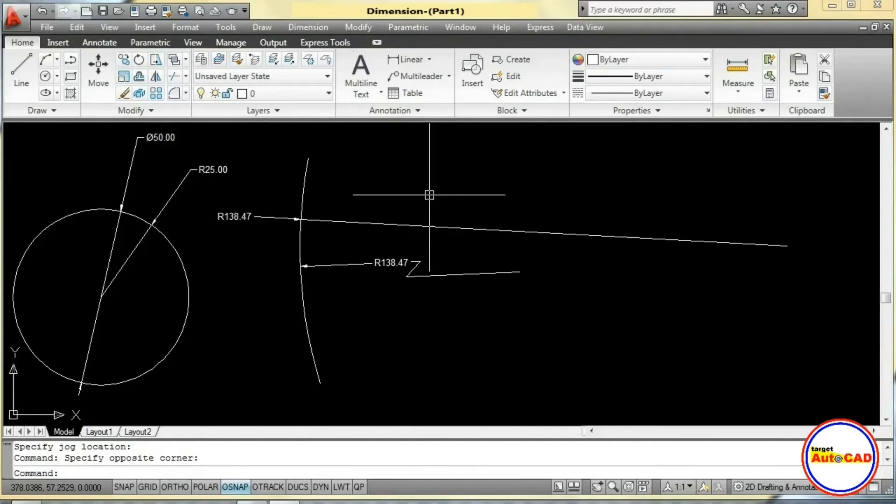
pyautogui.click(301, 28)
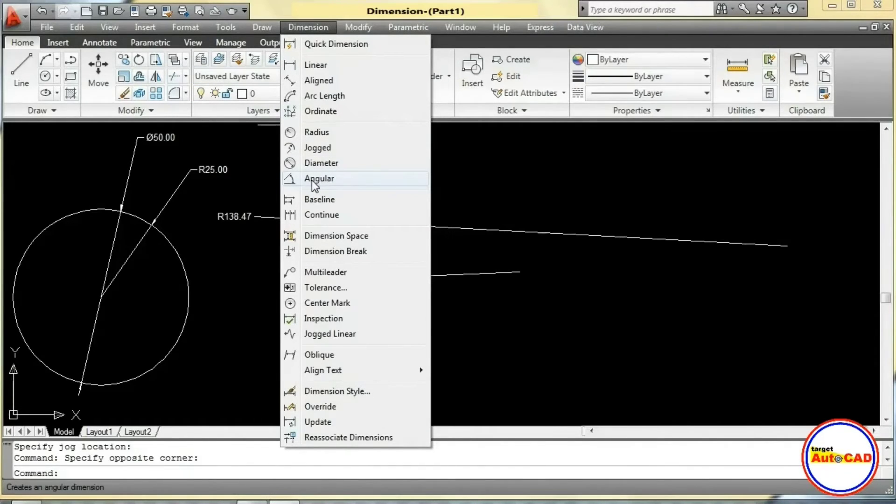
pyautogui.click(464, 172)
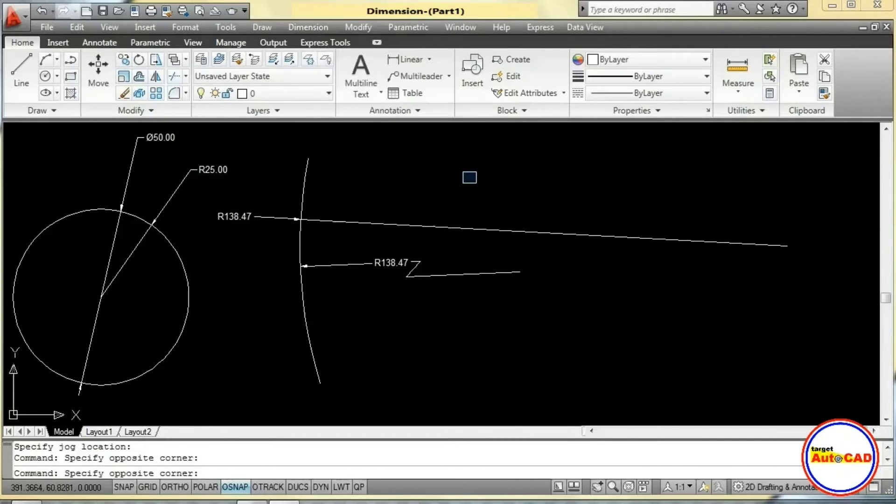
pyautogui.click(475, 181)
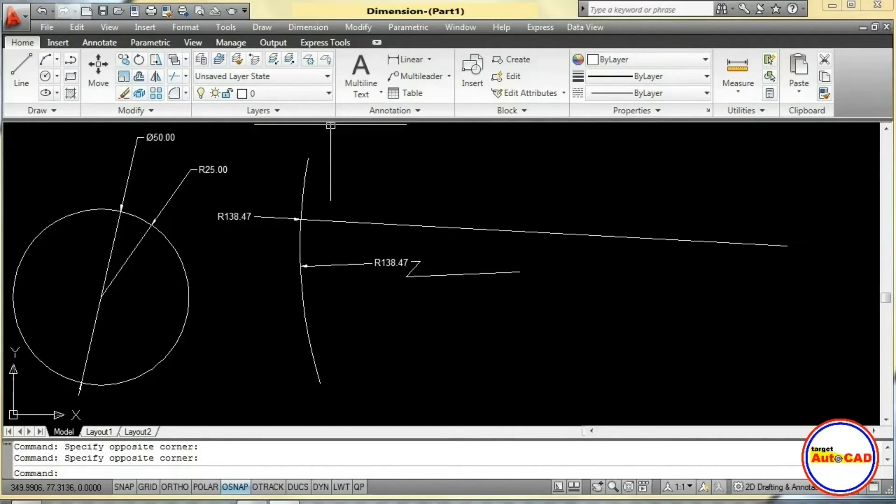
# - Add an angular dimension to the shallow arc, with its dimension line placed left of the arc, towards the circle
pyautogui.click(305, 27)
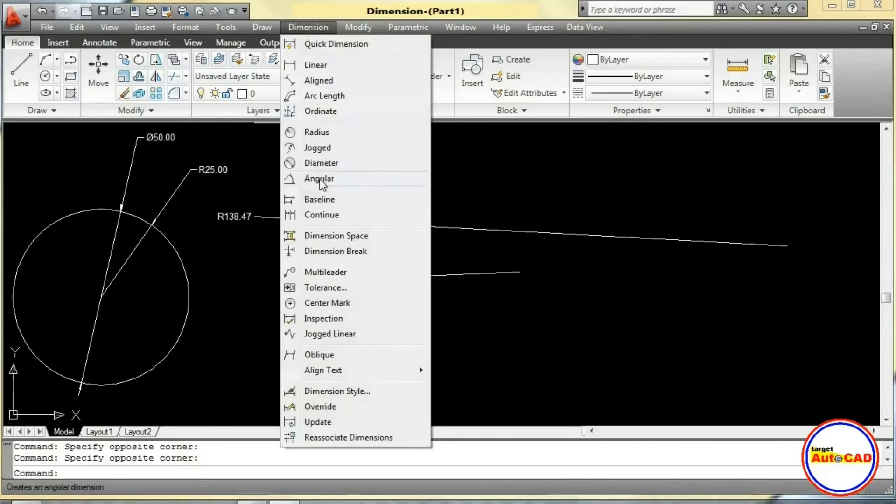
pyautogui.click(321, 179)
pyautogui.click(299, 303)
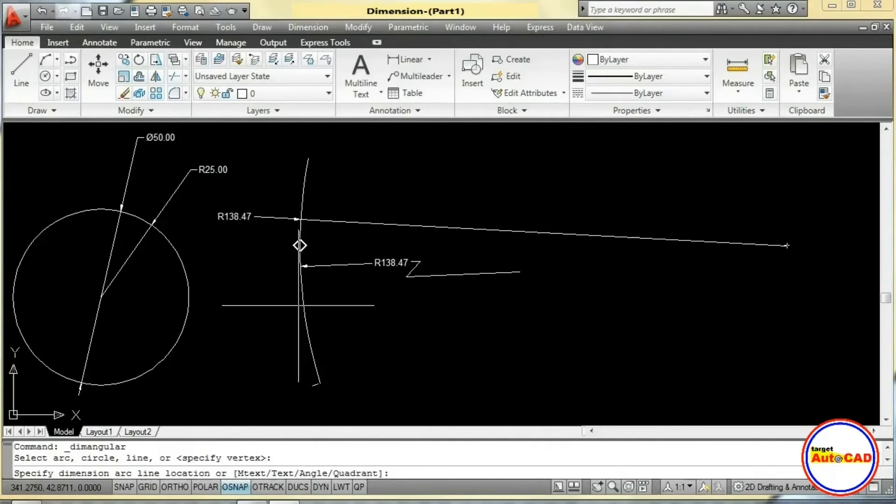
pyautogui.click(273, 305)
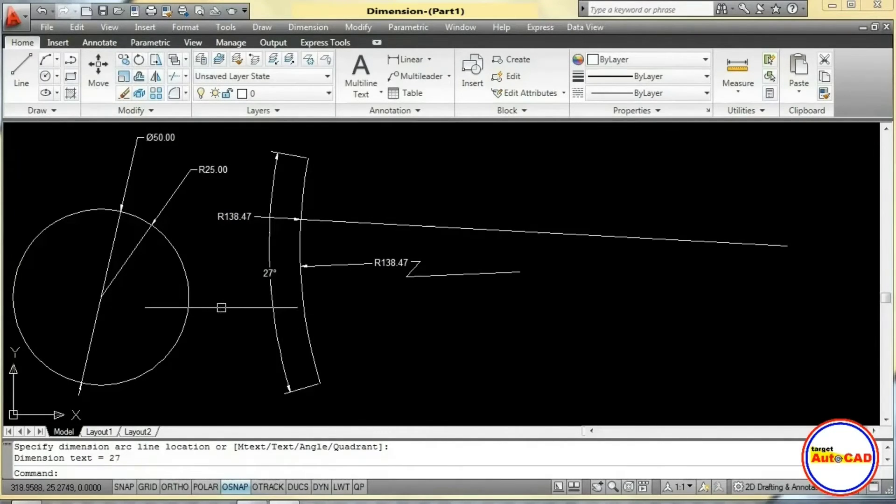
pyautogui.scroll(3, 250, 280)
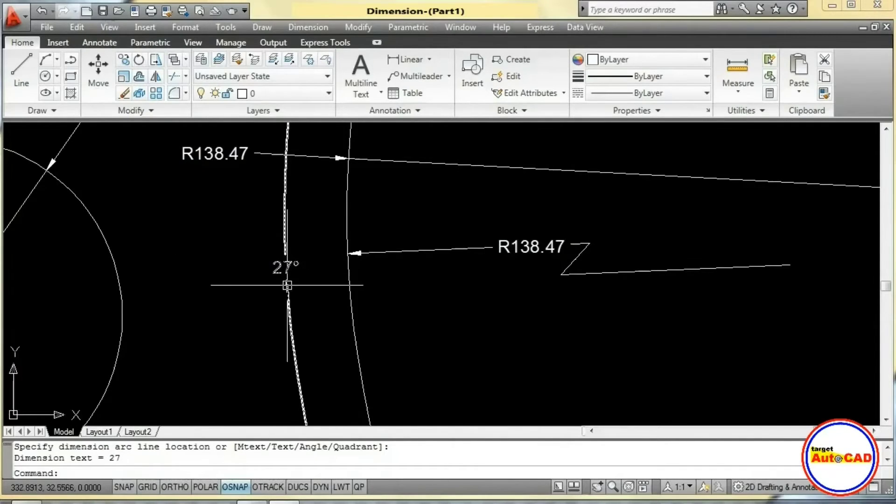
# - Draw two connected lines in the empty area far right of the arc, forming a sideways V that opens rightwards at about 45°
pyautogui.scroll(-4, 296, 280)
pyautogui.moveTo(325, 272); pyautogui.dragTo(210, 230, button='middle')
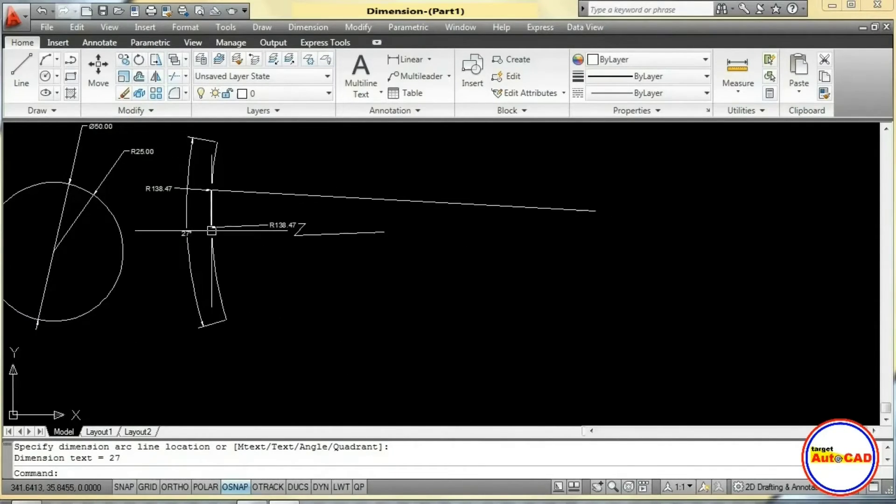
pyautogui.click(22, 75)
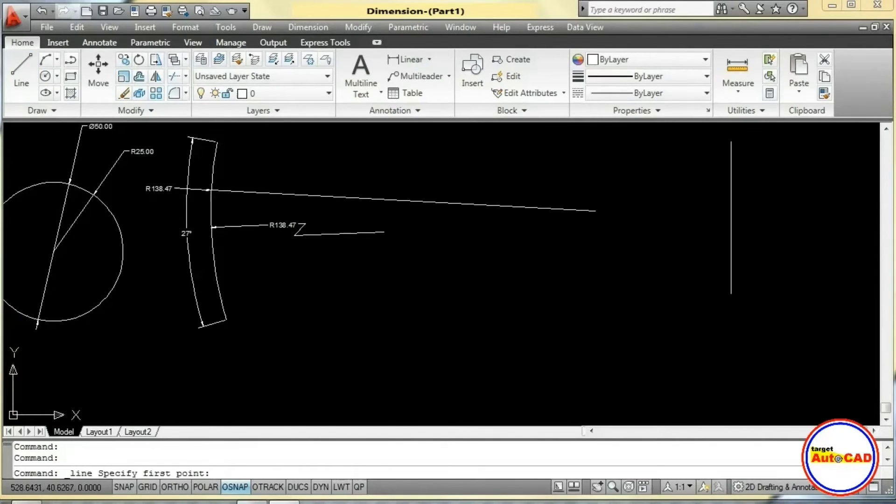
pyautogui.click(744, 198)
pyautogui.click(524, 325)
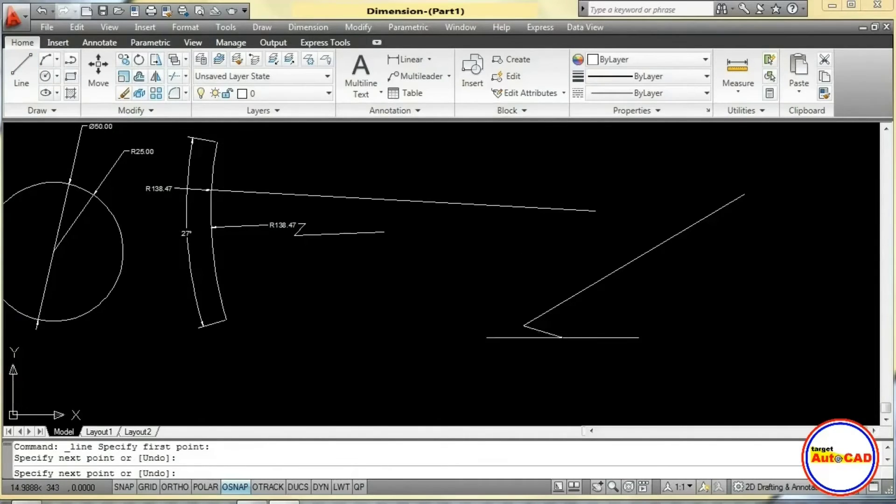
pyautogui.click(769, 388)
pyautogui.rightClick(769, 388)
pyautogui.click(802, 220)
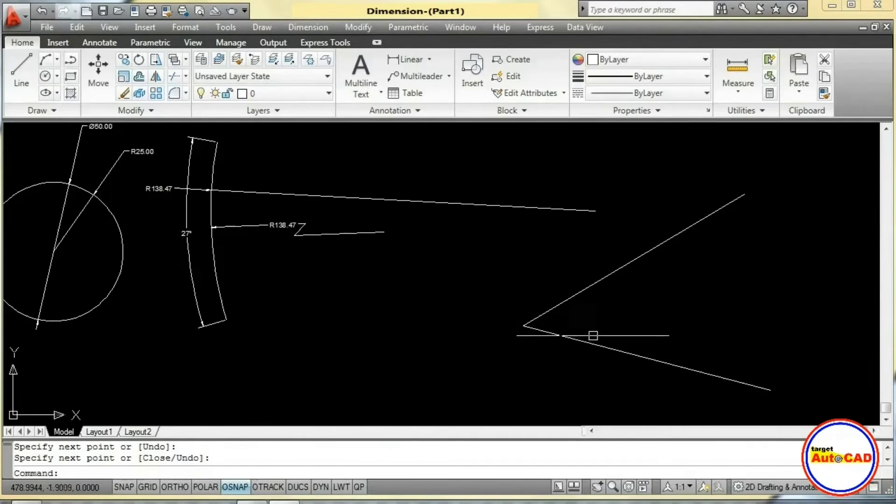
# - Add an angular dimension between the two lines of the V, with its dimension arc placed inside the opening
pyautogui.click(304, 26)
pyautogui.click(322, 180)
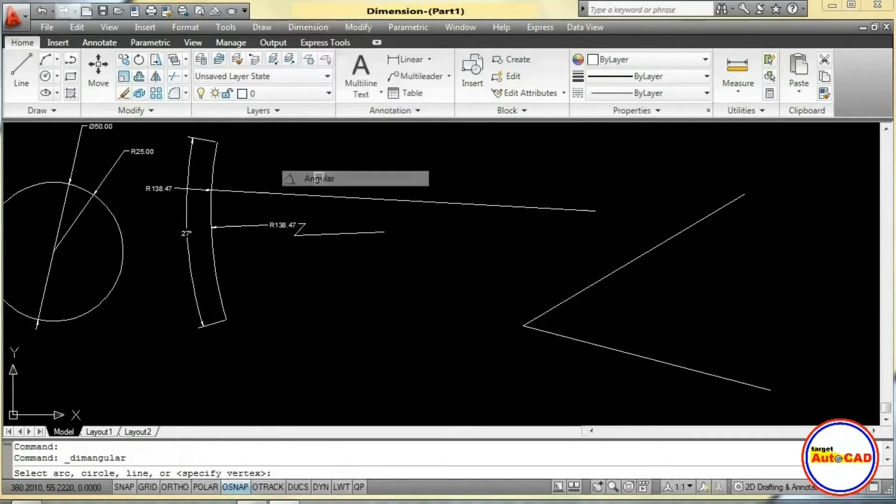
pyautogui.click(601, 280)
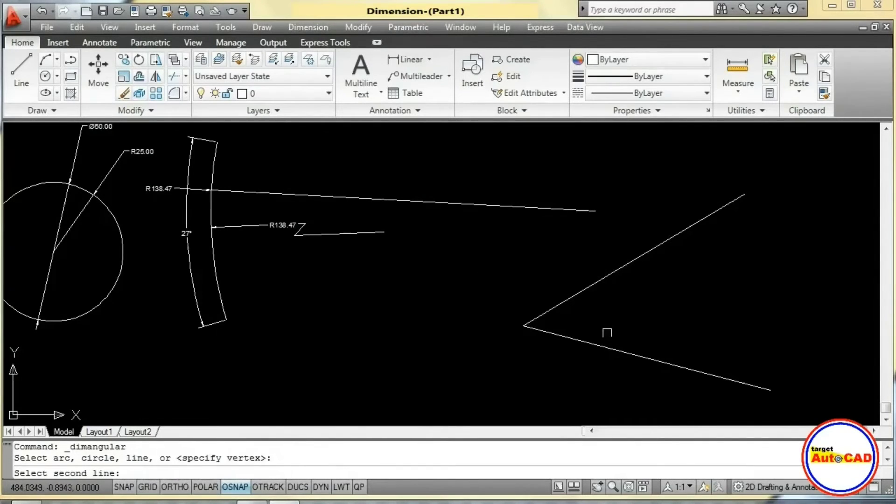
pyautogui.click(607, 346)
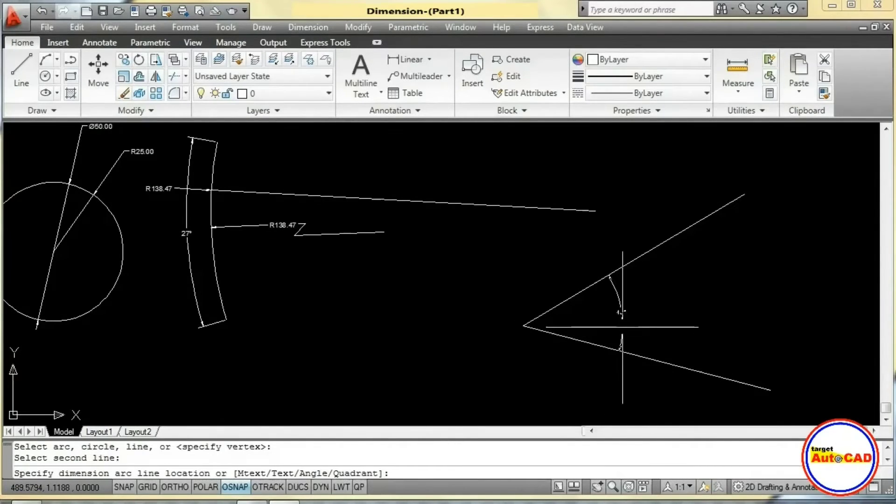
pyautogui.click(622, 326)
pyautogui.scroll(3, 596, 322)
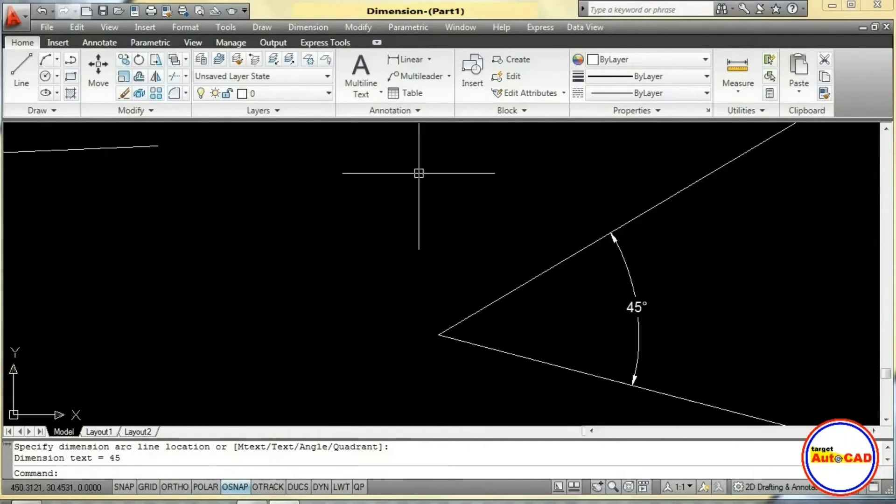
# - Erase the arcs, circle, V lines and all their dimensions, along with the linear dimensions of the rectangle
pyautogui.click(302, 27)
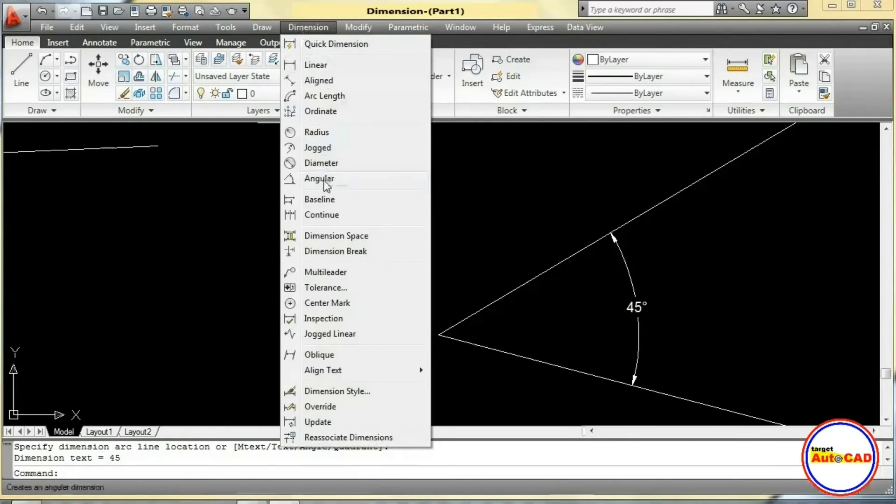
pyautogui.click(476, 203)
pyautogui.write('z')
pyautogui.press('Return')
pyautogui.write('e')
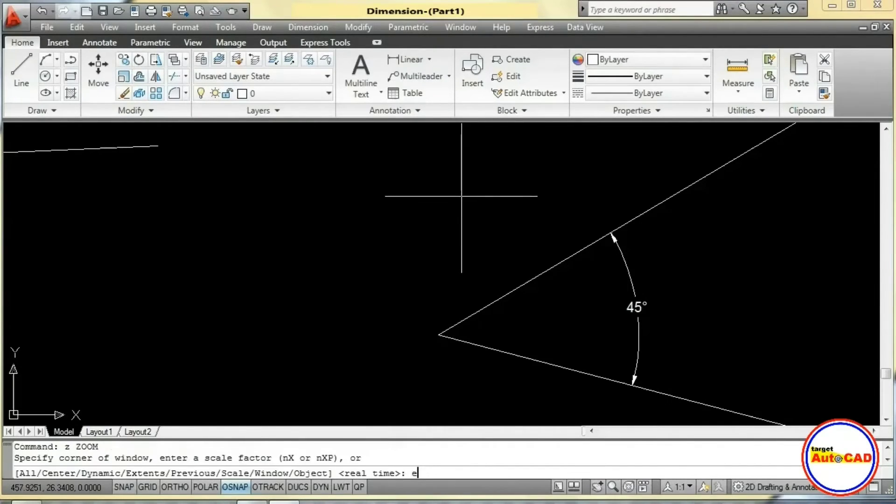
pyautogui.press('Return')
pyautogui.press('Return')
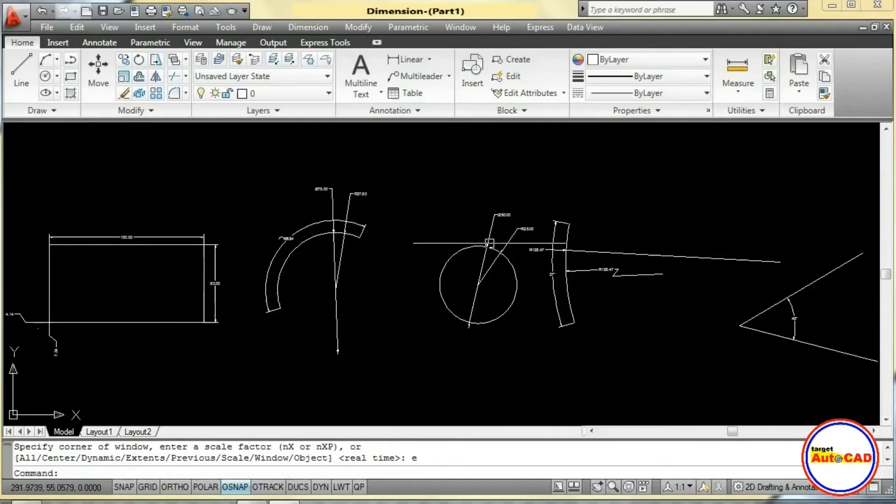
pyautogui.click(801, 380)
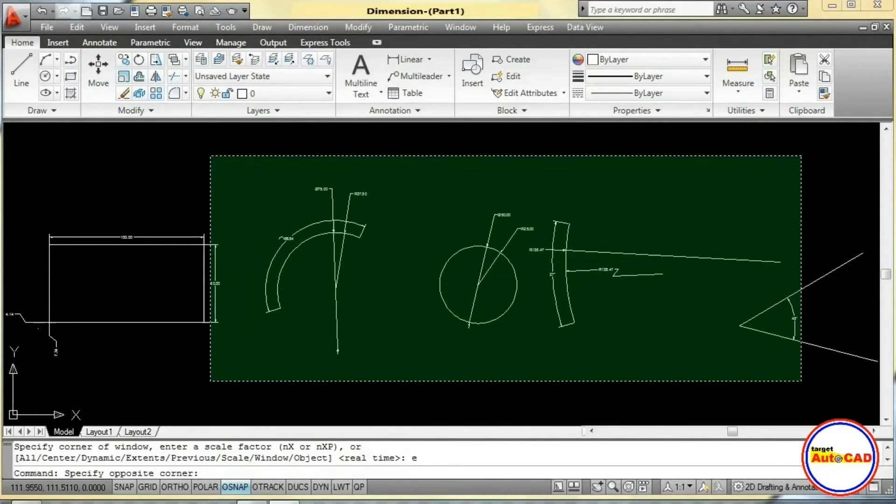
pyautogui.click(210, 155)
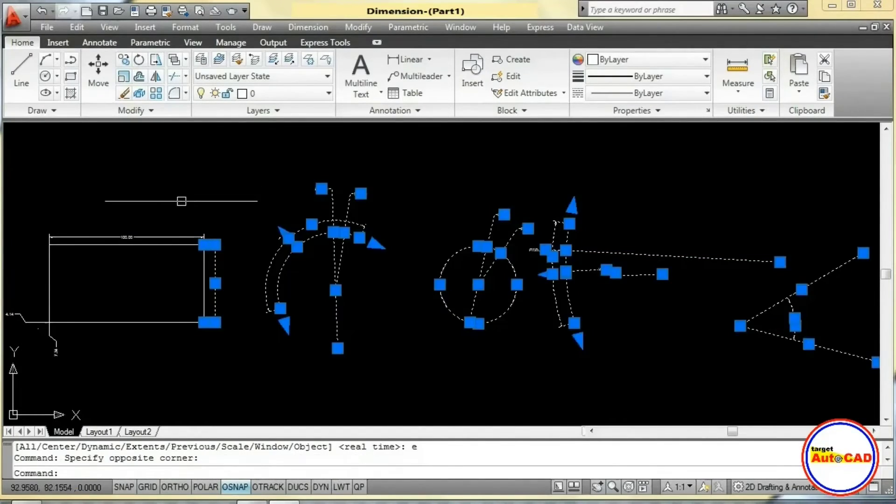
pyautogui.press('Delete')
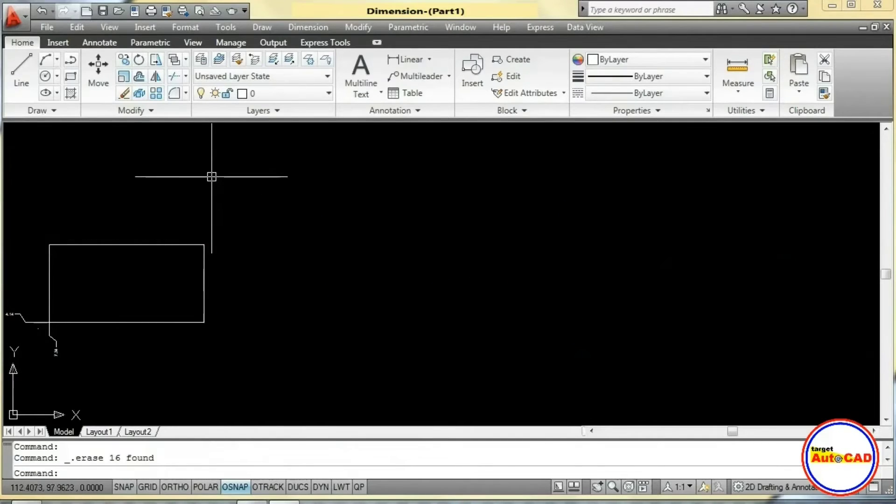
# - Erase the two ordinate dimensions at the rectangle's lower-left corner
pyautogui.scroll(2, 278, 278)
pyautogui.moveTo(92, 290); pyautogui.dragTo(314, 274, button='middle')
pyautogui.click(109, 286)
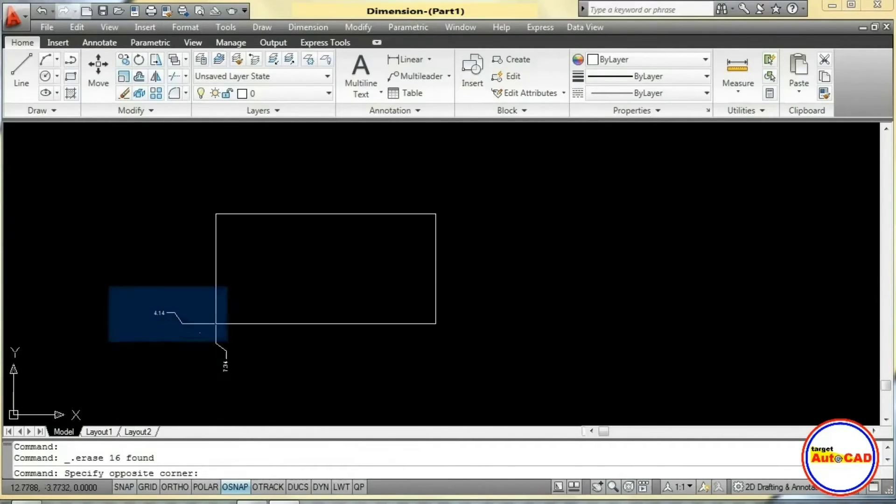
pyautogui.click(285, 379)
pyautogui.press('Delete')
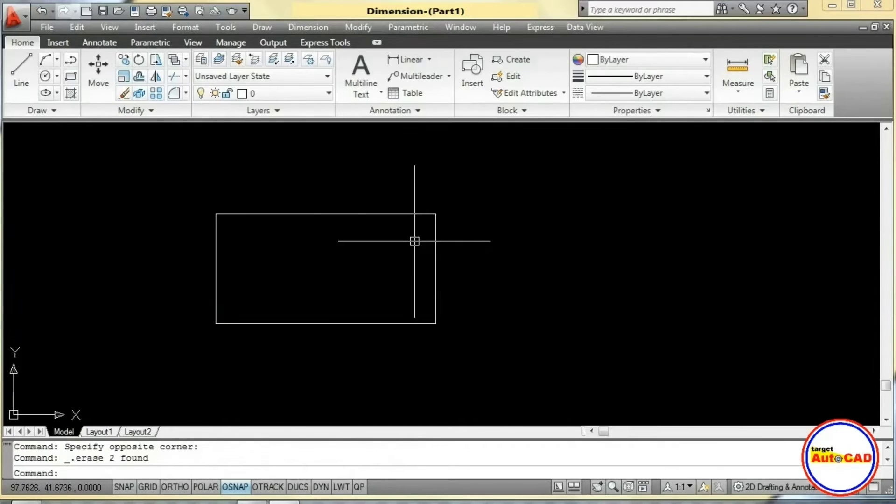
# - Draw two successively smaller rectangles extending rightwards from the existing one, about 74 and 57 units wide, with their top edges aligned
pyautogui.moveTo(413, 240); pyautogui.dragTo(336, 239, button='middle')
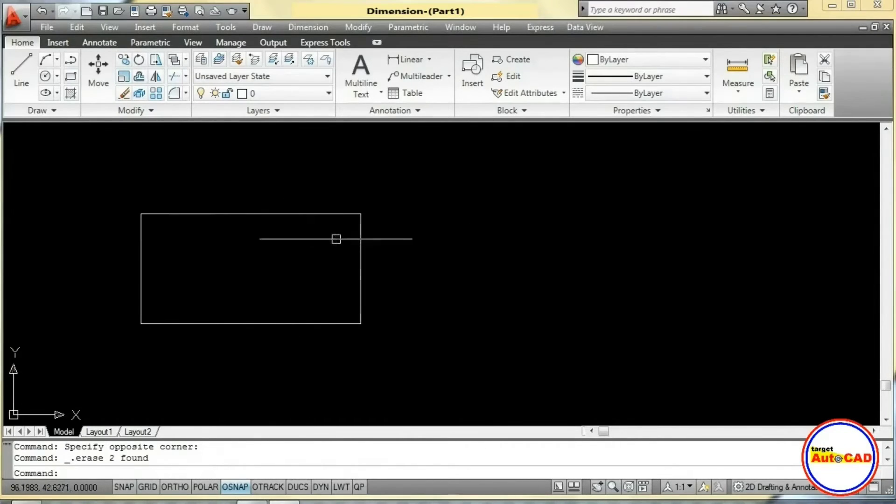
pyautogui.click(71, 76)
pyautogui.click(360, 214)
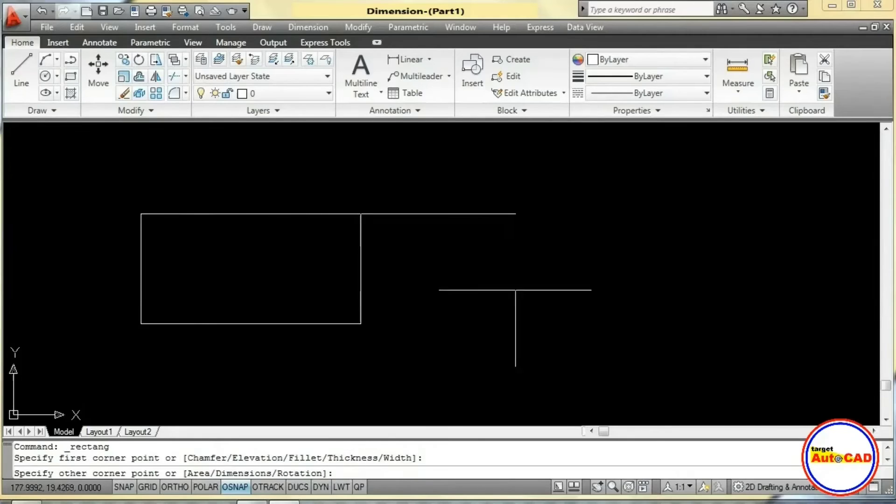
pyautogui.click(525, 295)
pyautogui.press('Return')
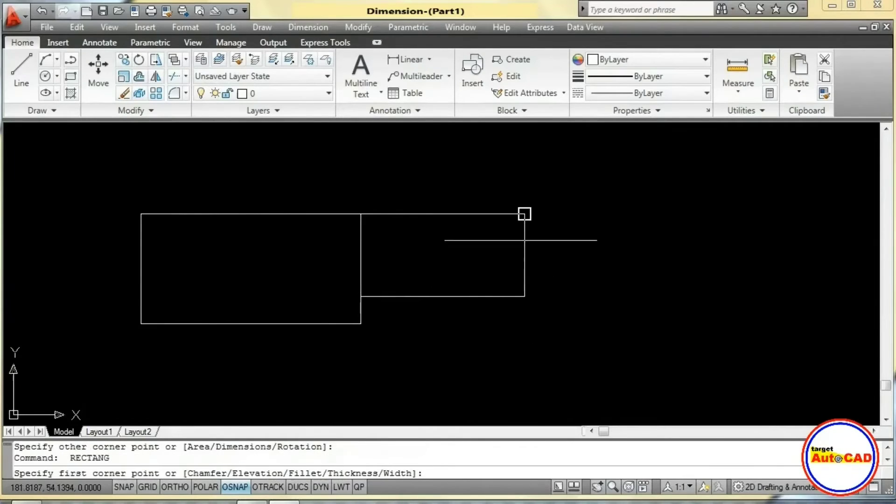
pyautogui.click(524, 213)
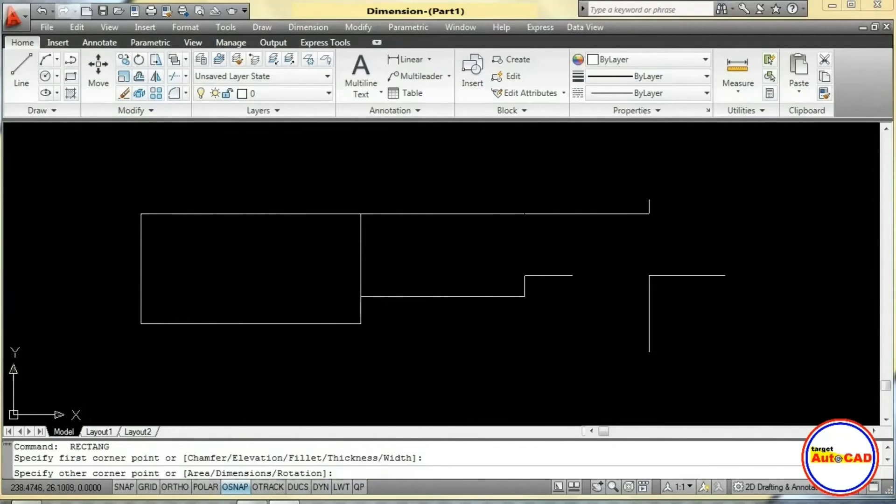
pyautogui.click(649, 275)
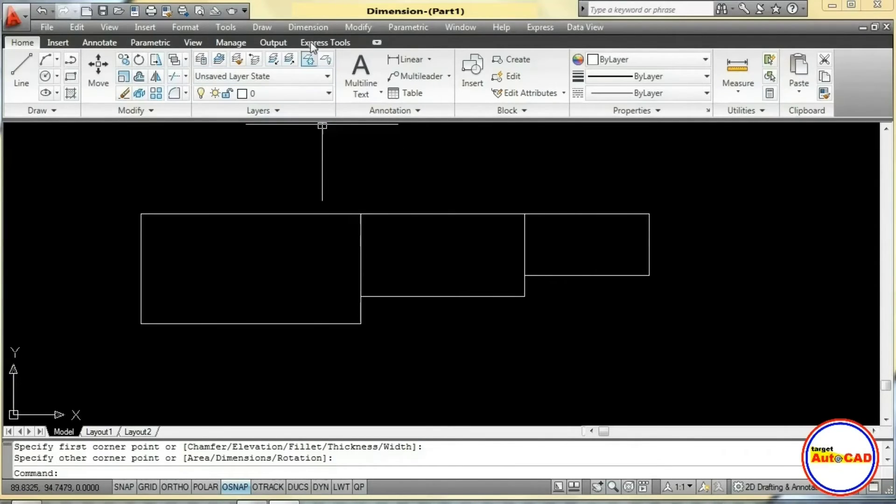
# - Add a linear dimension to the top edge of the largest rectangle, with its dimension line just above the edge
pyautogui.click(308, 27)
pyautogui.click(309, 64)
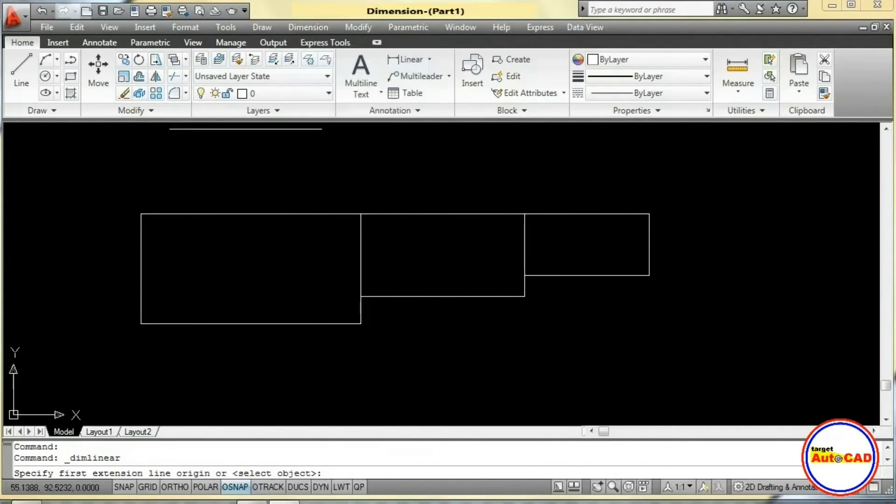
pyautogui.click(141, 214)
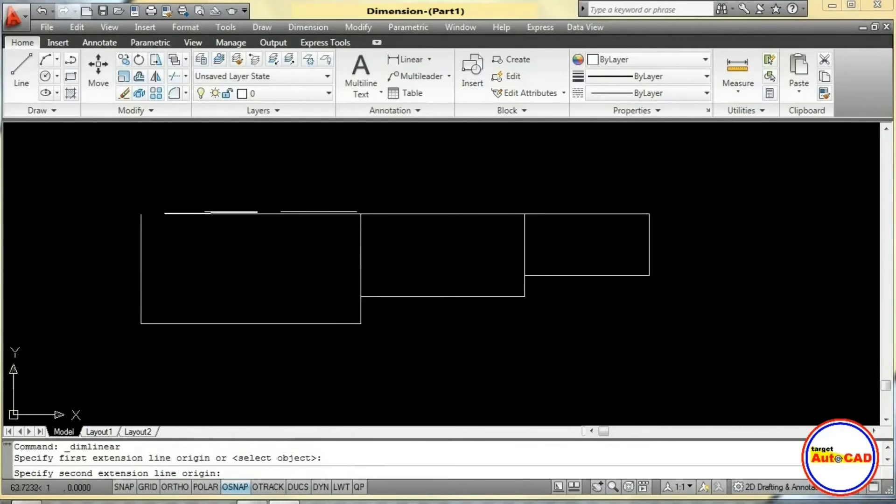
pyautogui.click(361, 214)
pyautogui.click(298, 199)
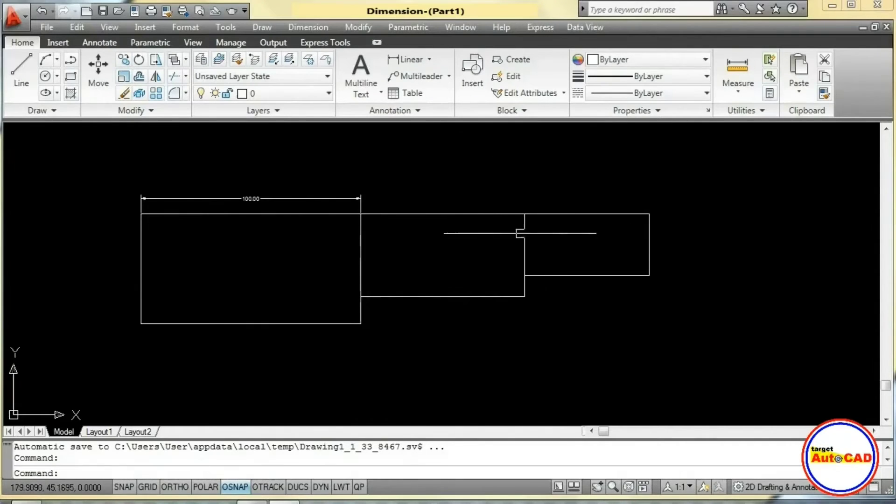
# - Add baseline dimensions from the linear dimension to the upper-right corners of the middle and smallest rectangles
pyautogui.click(308, 27)
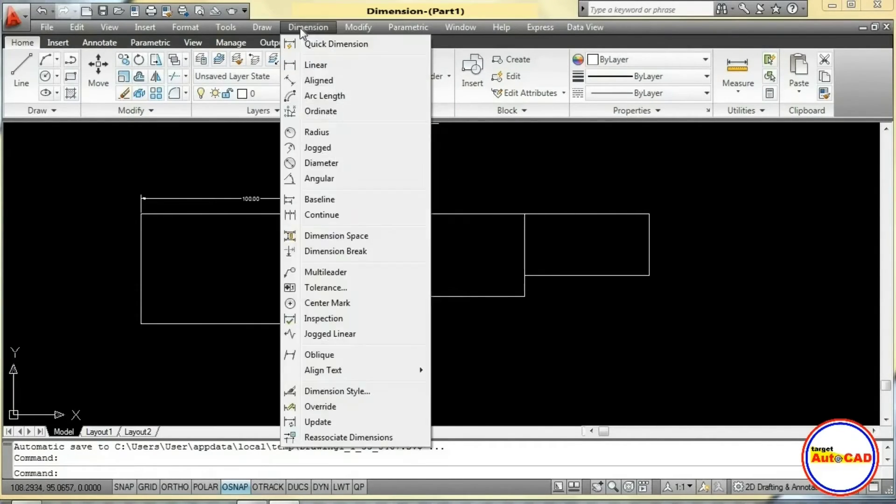
pyautogui.click(315, 200)
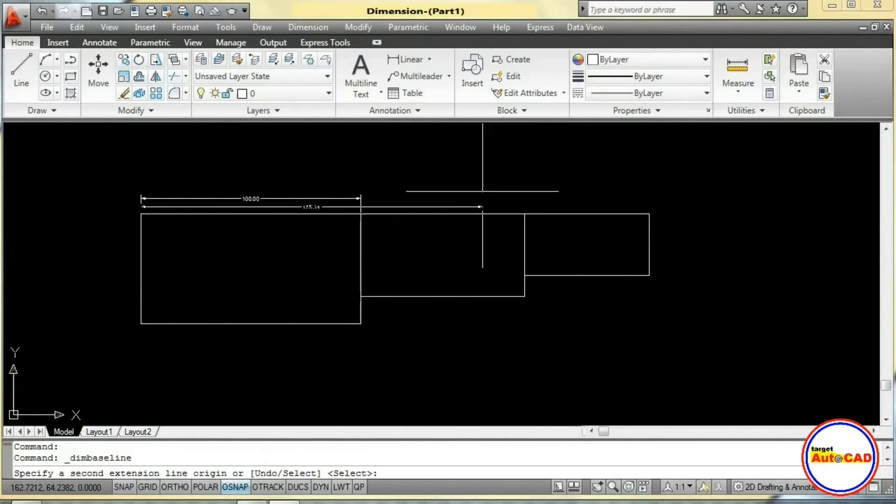
pyautogui.click(524, 213)
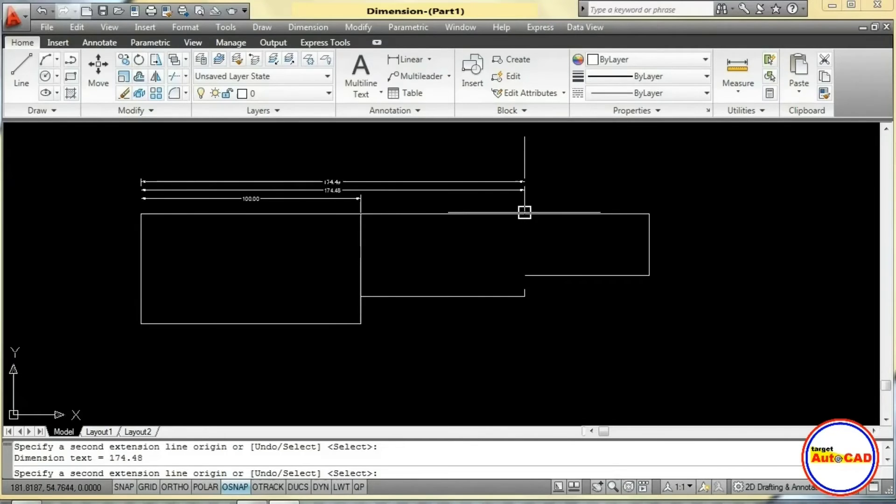
pyautogui.click(649, 214)
pyautogui.rightClick(617, 225)
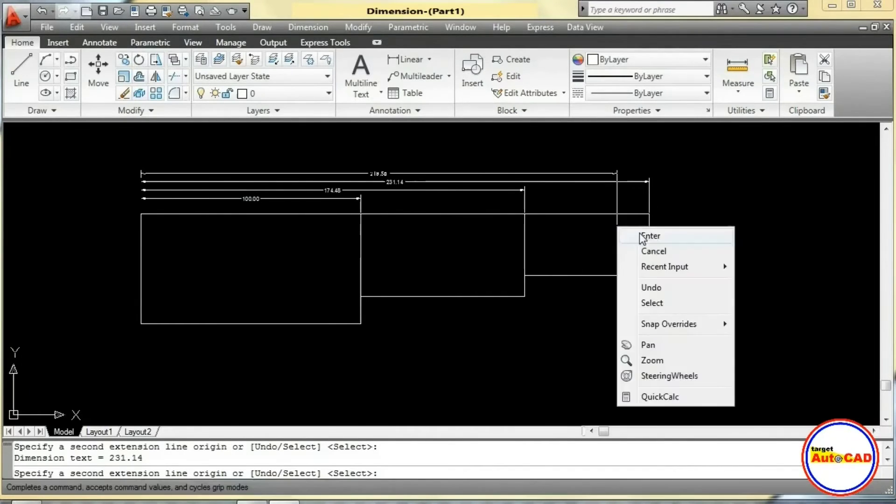
pyautogui.click(630, 236)
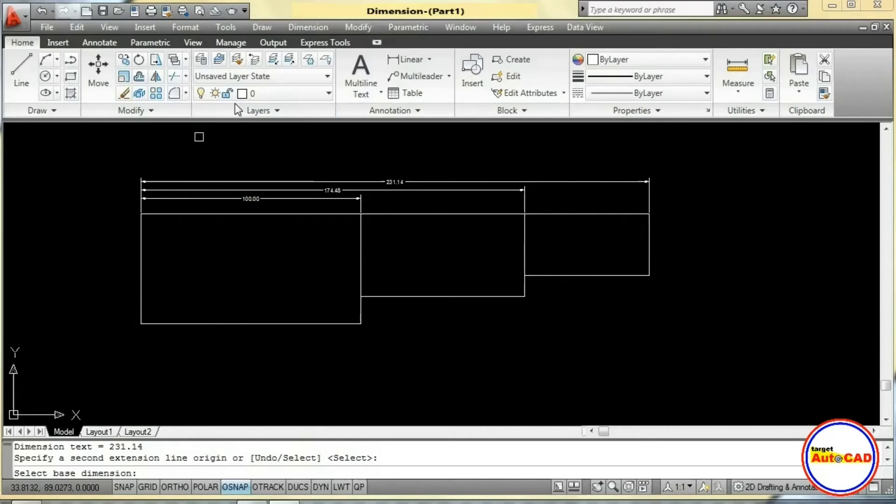
pyautogui.click(306, 27)
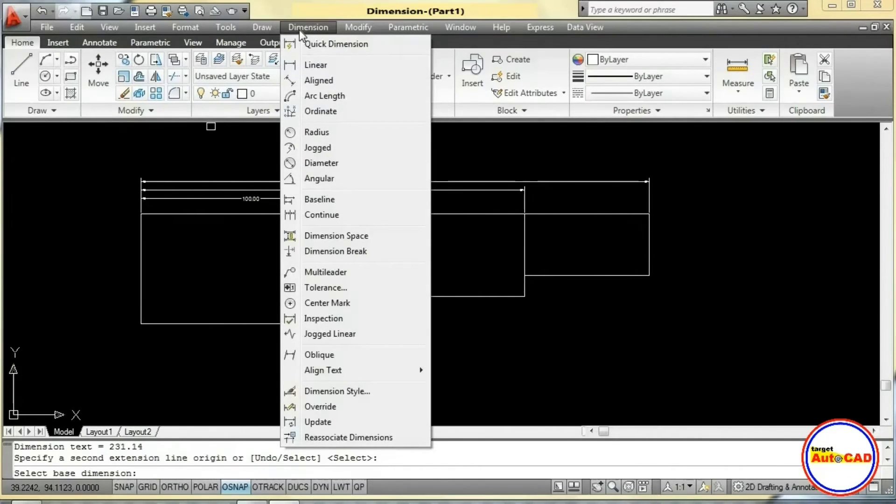
pyautogui.click(299, 30)
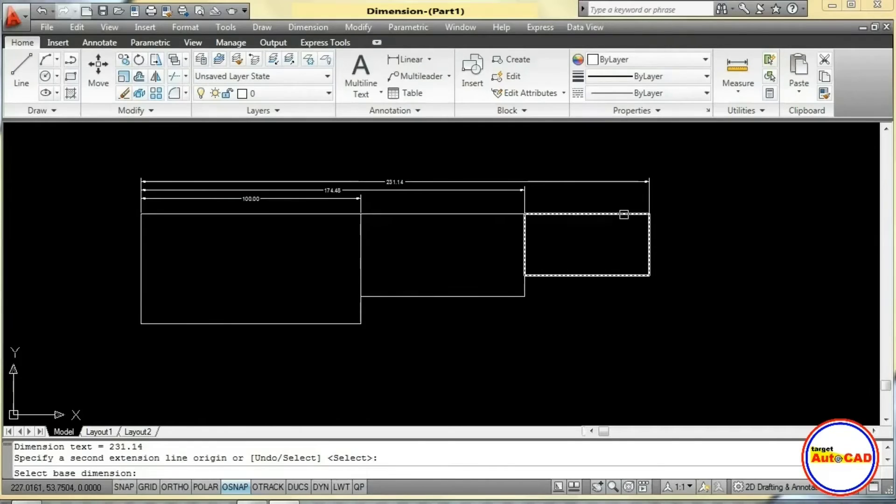
pyautogui.scroll(1, 267, 220)
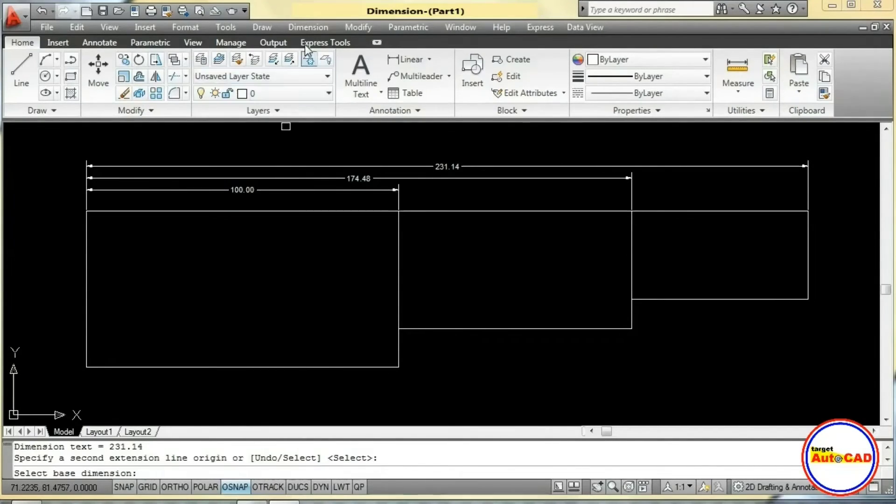
pyautogui.click(307, 27)
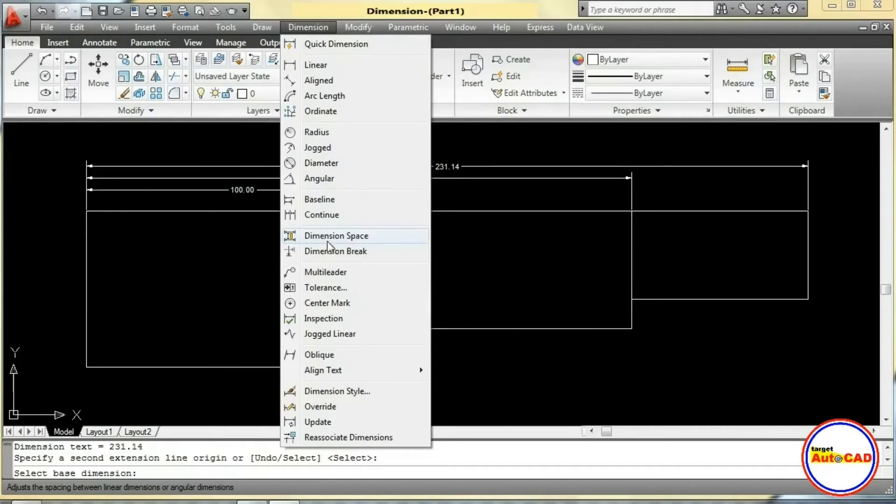
pyautogui.click(239, 143)
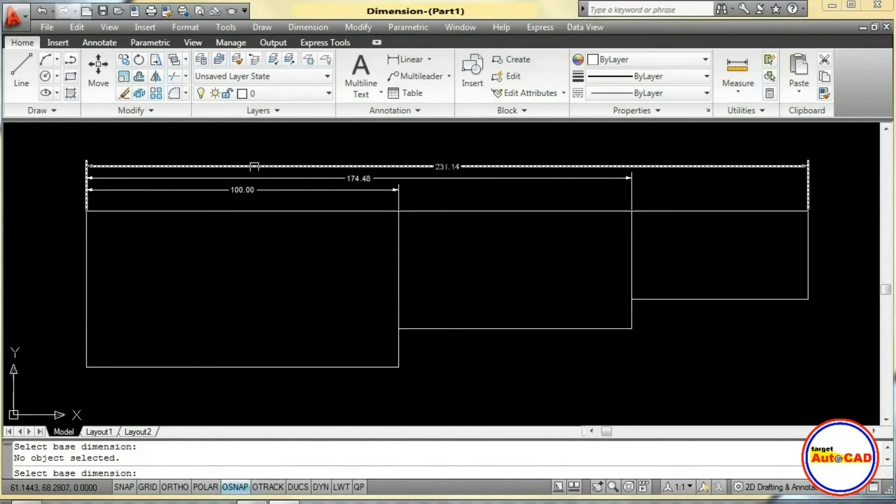
# - Measure the spacing between the two lowest baseline dimension lines at their left ends
pyautogui.moveTo(254, 167); pyautogui.dragTo(393, 235, button='middle')
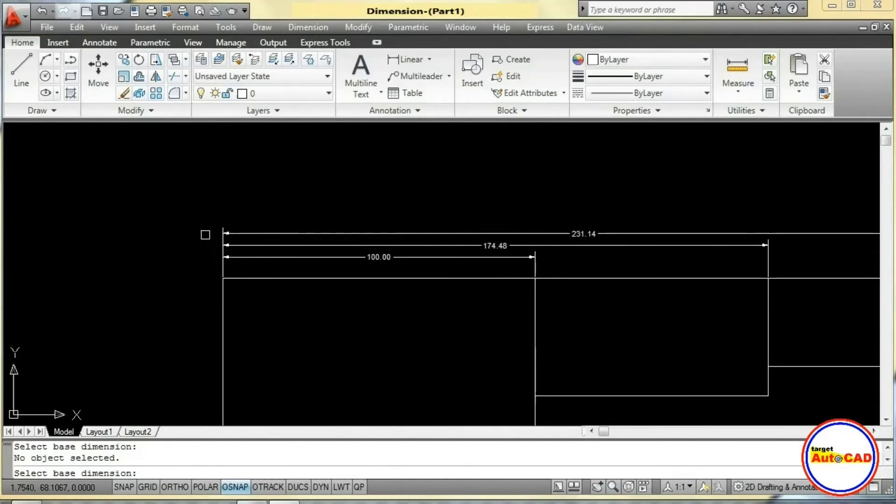
pyautogui.scroll(3, 205, 235)
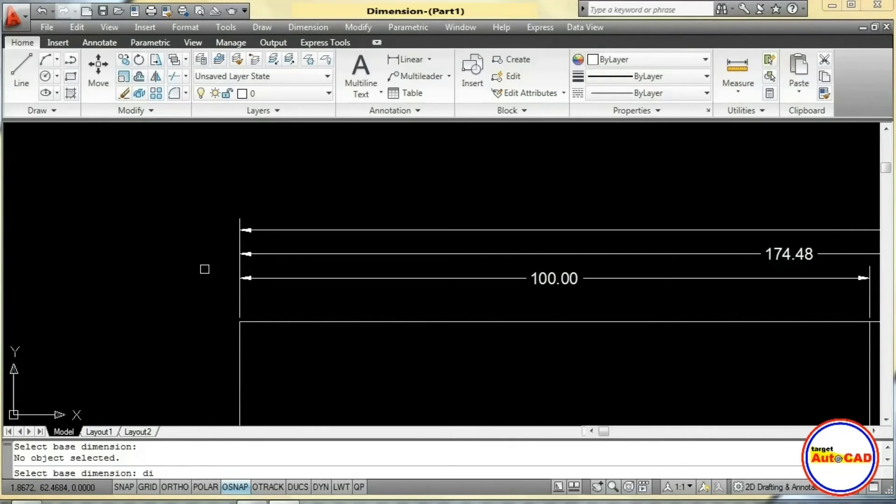
pyautogui.press('Escape')
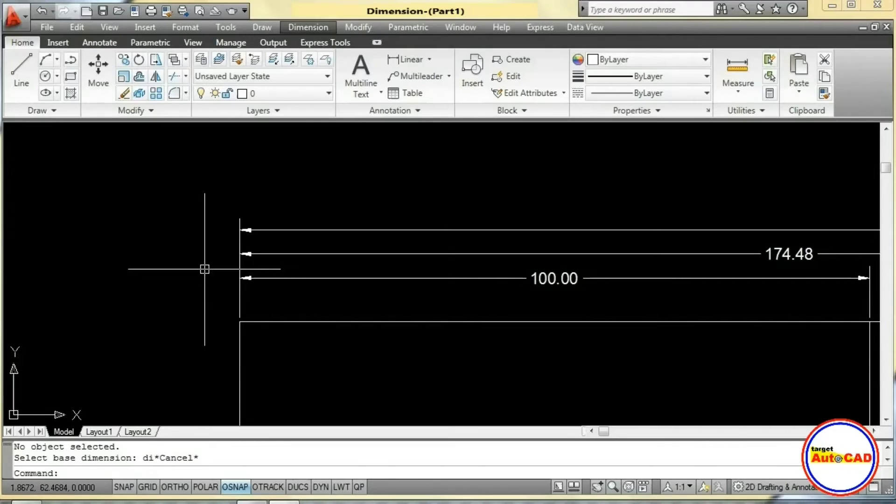
pyautogui.click(204, 269)
pyautogui.click(198, 279)
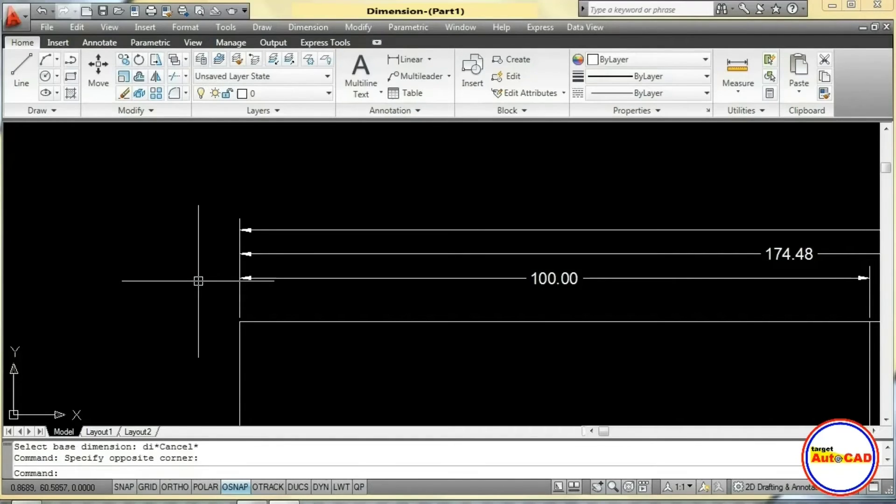
pyautogui.write('di')
pyautogui.press('Return')
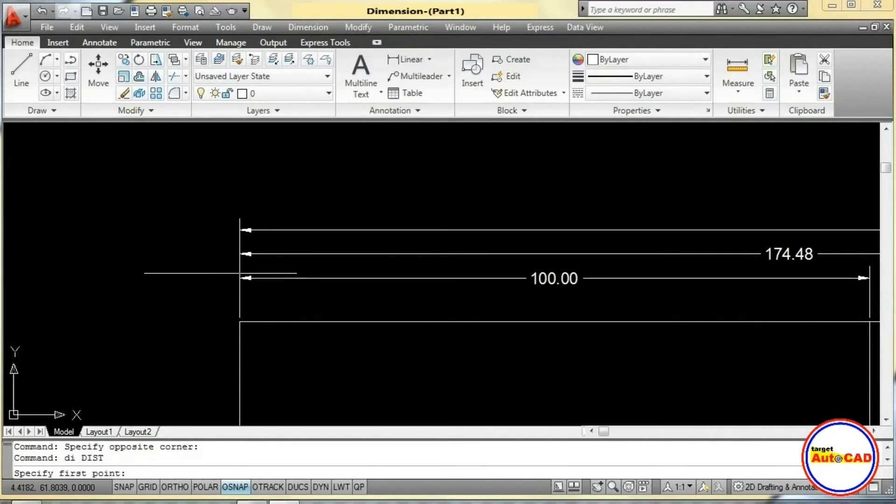
pyautogui.click(238, 278)
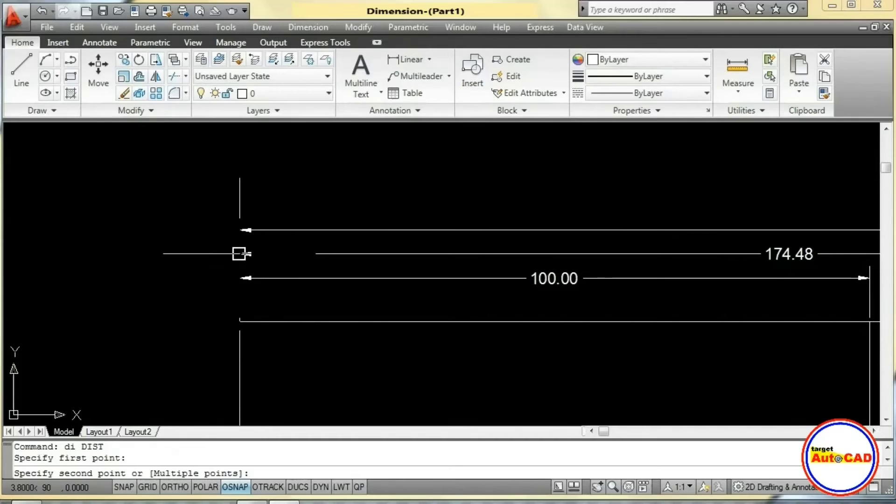
pyautogui.click(239, 254)
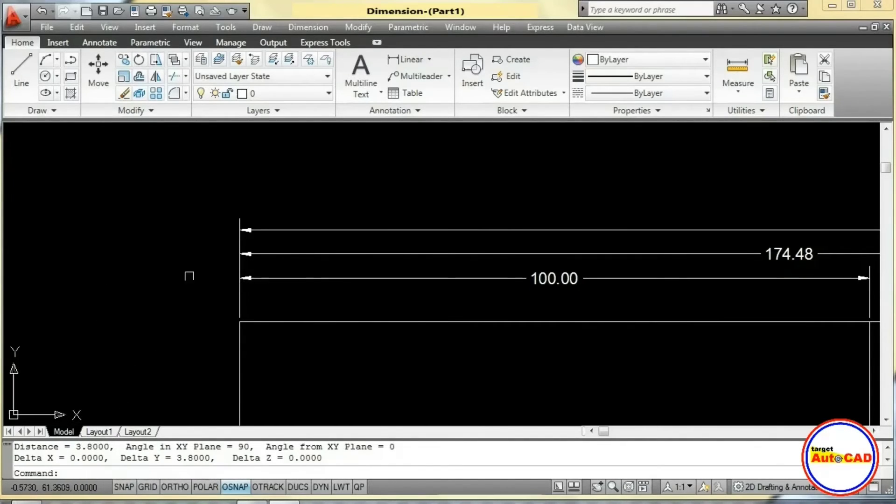
pyautogui.moveTo(188, 274); pyautogui.dragTo(146, 246, button='middle')
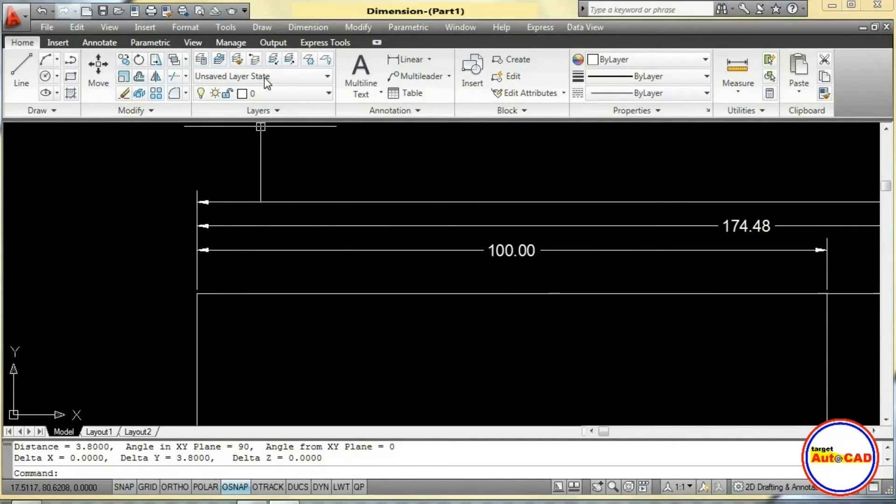
pyautogui.click(297, 28)
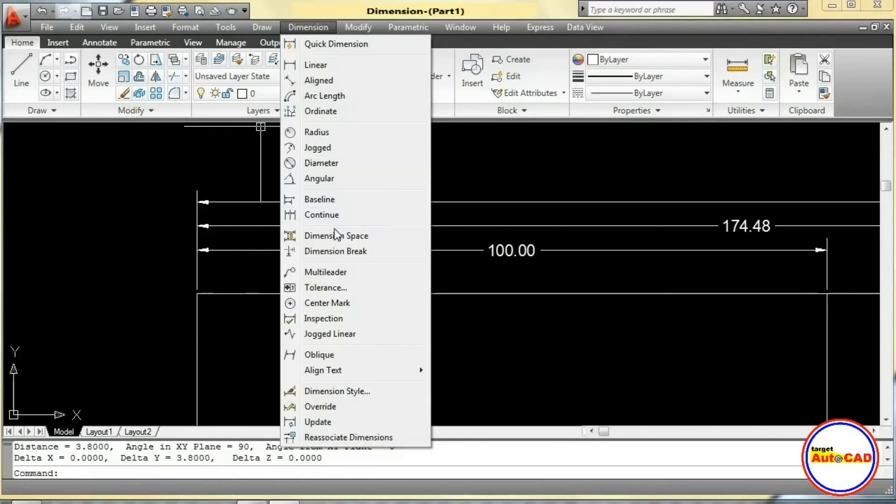
pyautogui.click(333, 252)
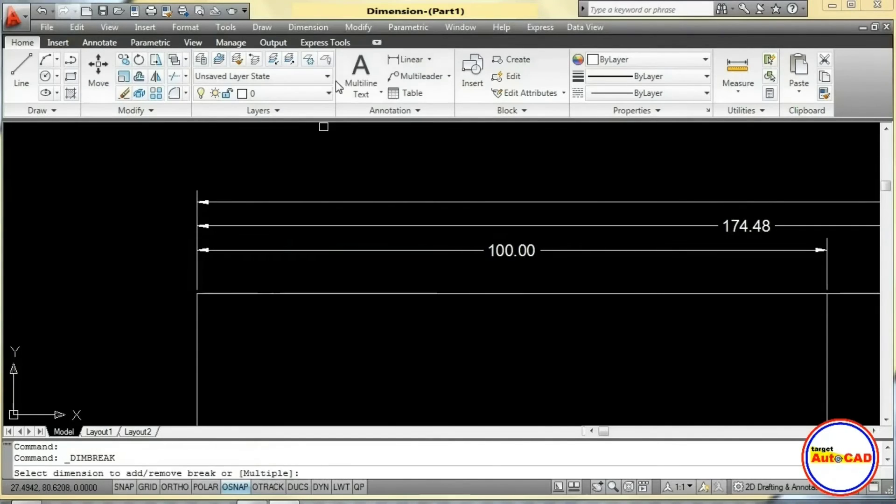
pyautogui.press('Escape')
# - Apply Dimension Space with a value of 6 to the upper two stacked dimensions, using the lowest 100.00 dimension as the base
pyautogui.click(308, 27)
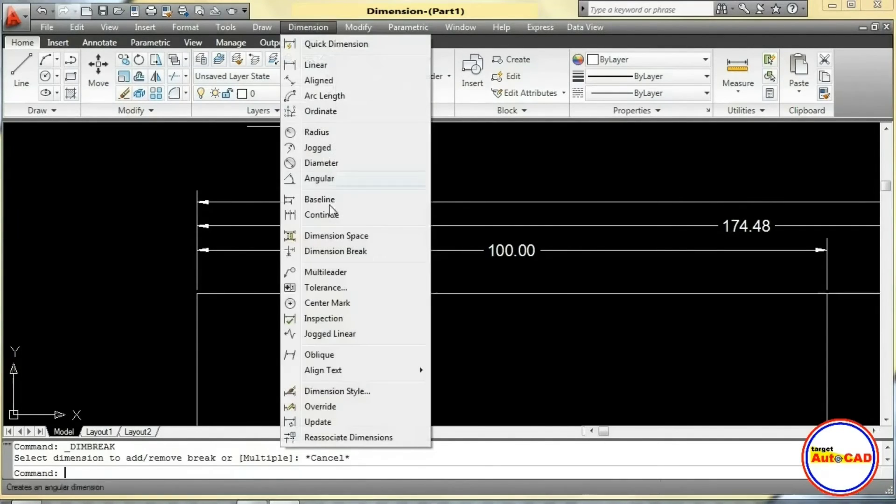
pyautogui.click(327, 233)
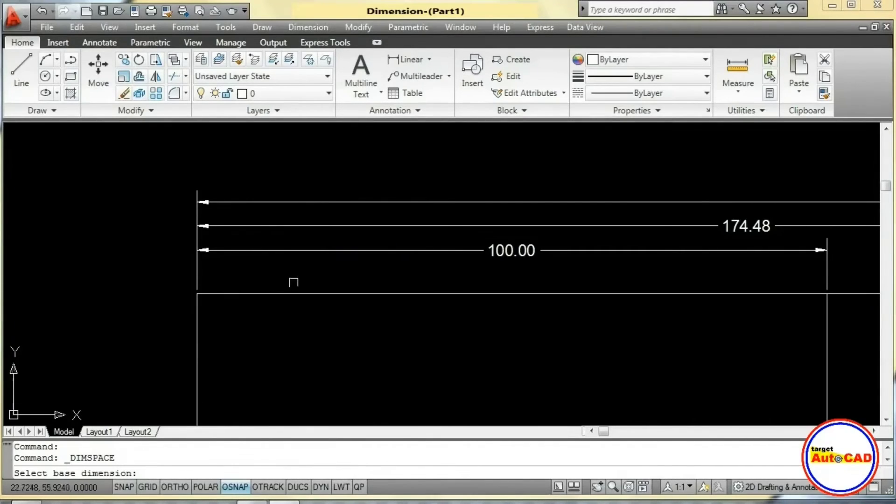
pyautogui.click(313, 250)
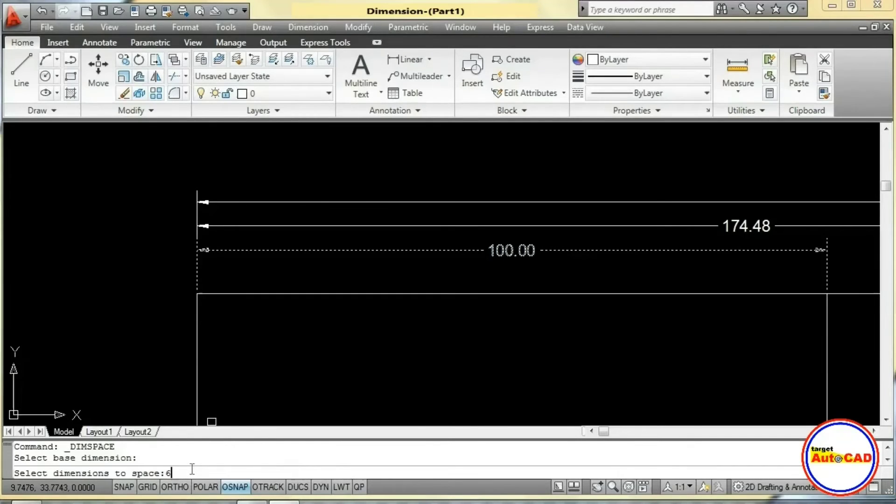
pyautogui.write('6')
pyautogui.press('Return')
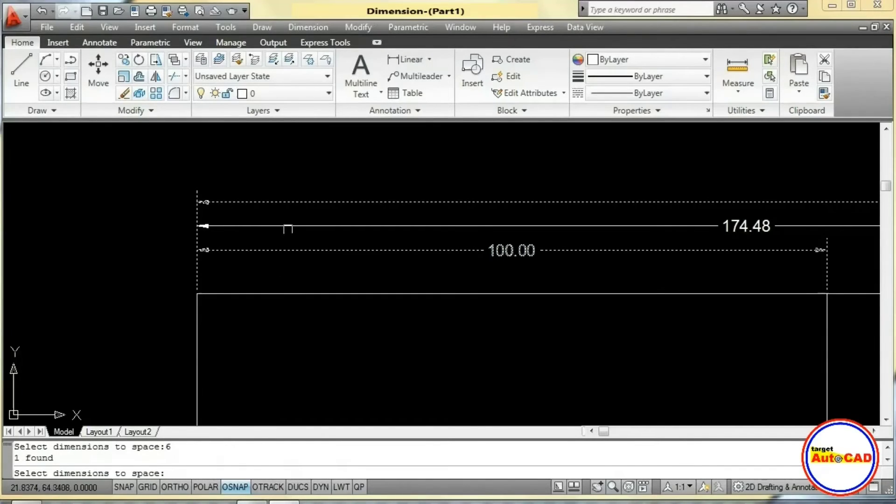
pyautogui.click(288, 226)
pyautogui.click(290, 203)
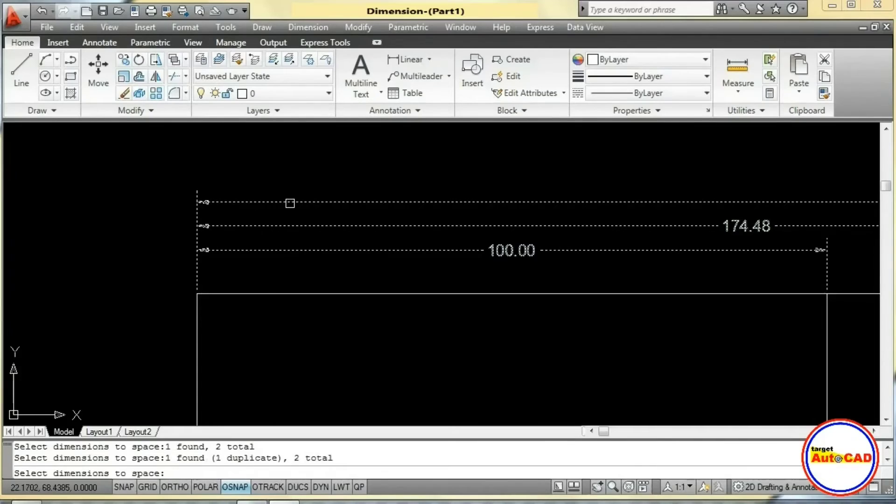
pyautogui.press('Return')
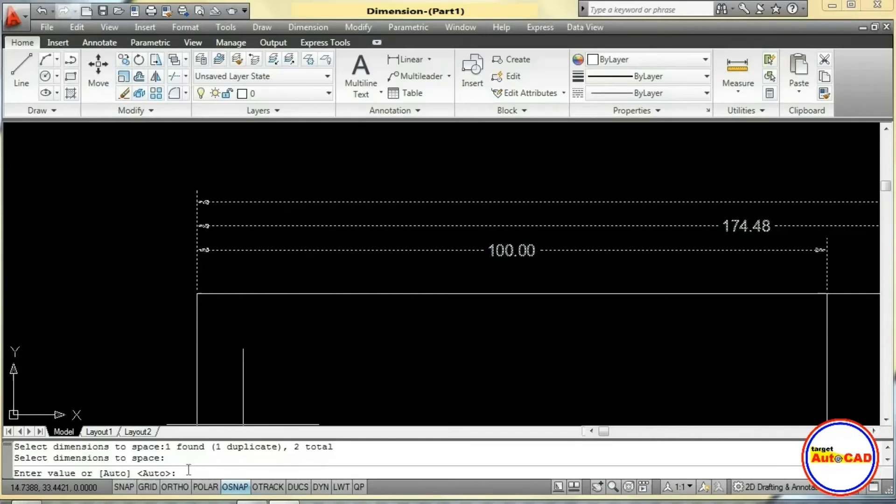
pyautogui.write('6')
pyautogui.press('Return')
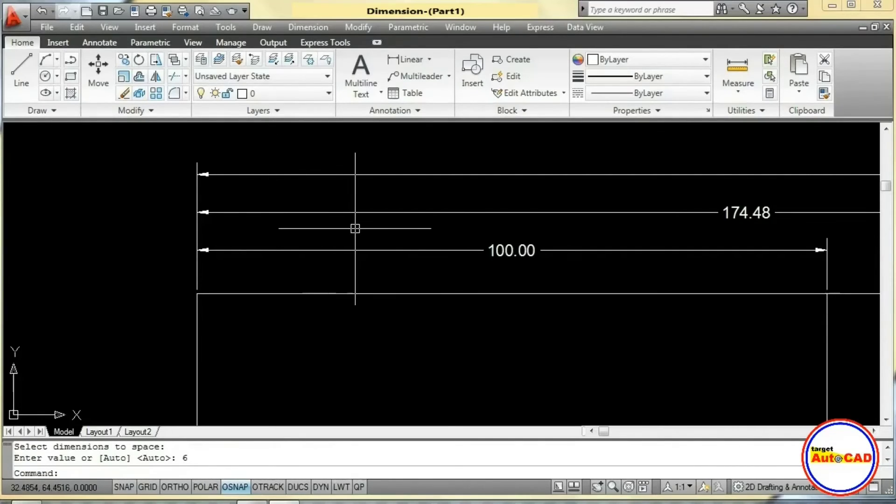
pyautogui.scroll(-2, 356, 227)
pyautogui.moveTo(382, 238); pyautogui.dragTo(240, 238, button='middle')
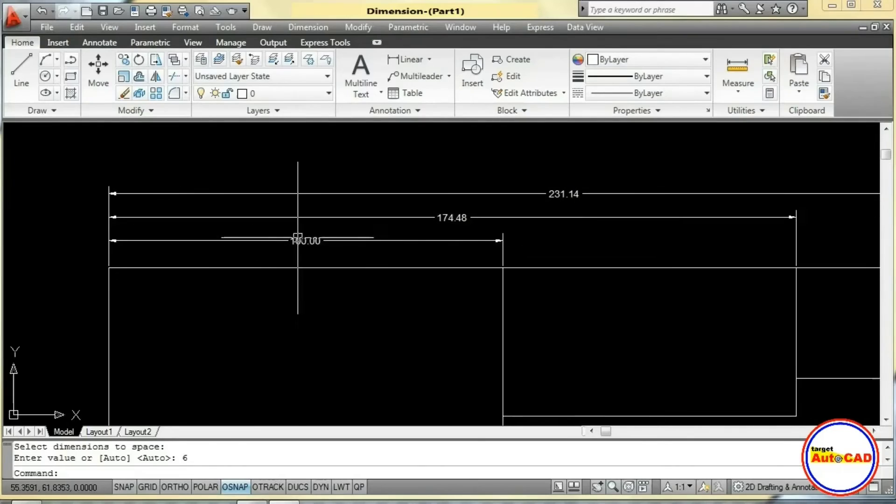
pyautogui.scroll(-2, 356, 237)
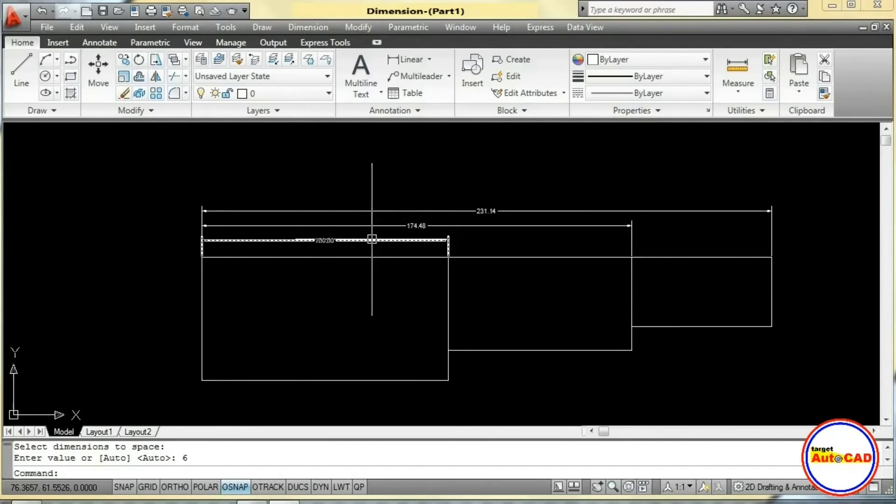
pyautogui.click(298, 27)
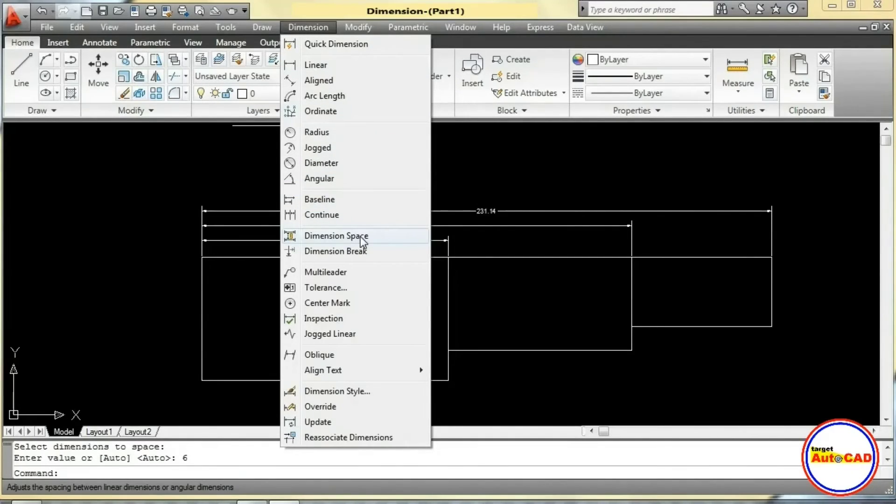
pyautogui.click(248, 182)
# - Copy the three adjoining rectangles, without their dimensions, straight down by about 92 units
pyautogui.moveTo(369, 225); pyautogui.dragTo(228, 168, button='middle')
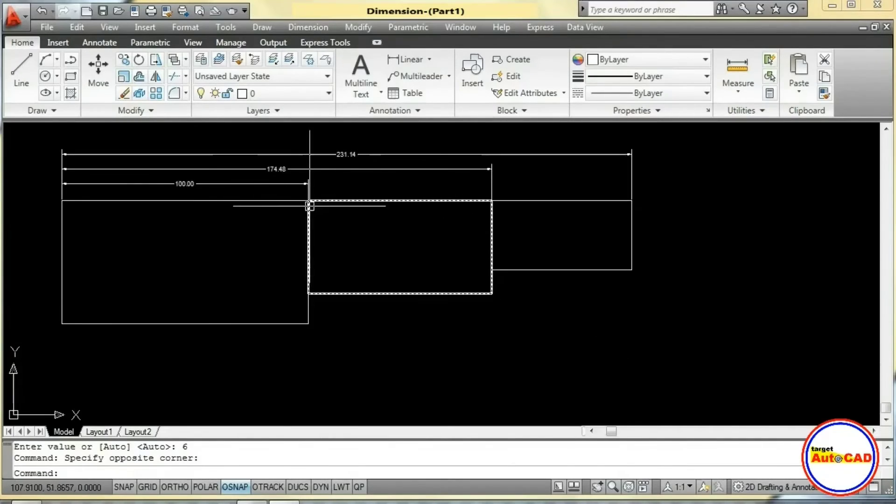
pyautogui.scroll(-1, 310, 207)
pyautogui.moveTo(316, 217); pyautogui.dragTo(296, 191, button='middle')
pyautogui.write('c')
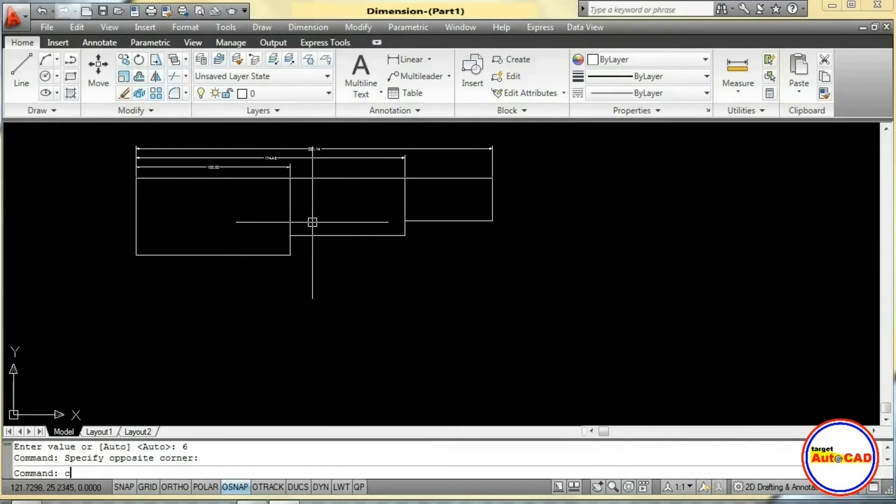
pyautogui.write('p')
pyautogui.press('Return')
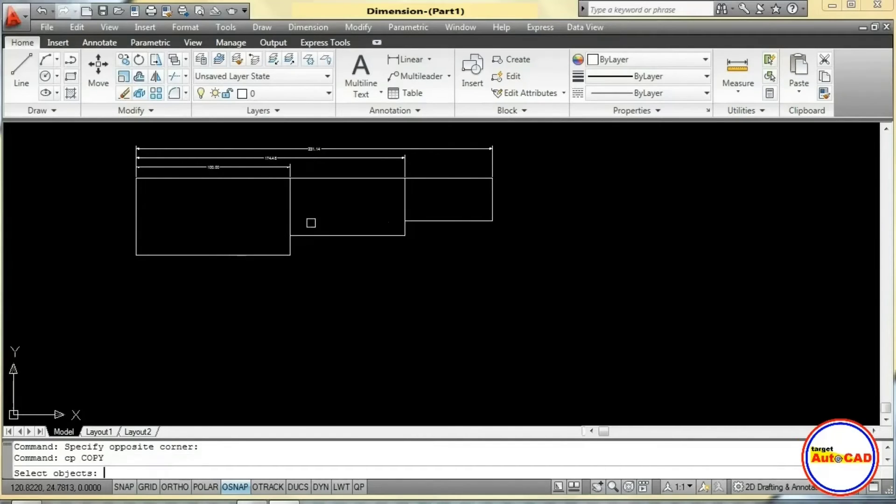
pyautogui.click(522, 278)
pyautogui.click(248, 195)
pyautogui.press('Return')
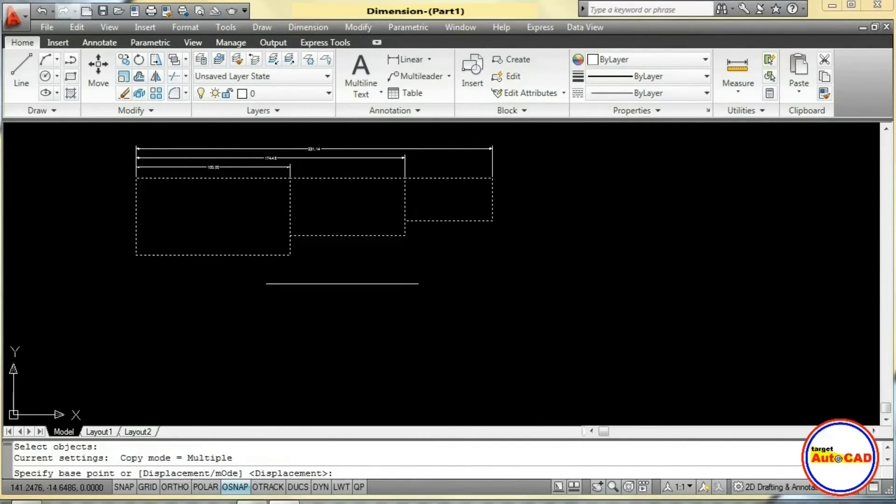
pyautogui.click(355, 284)
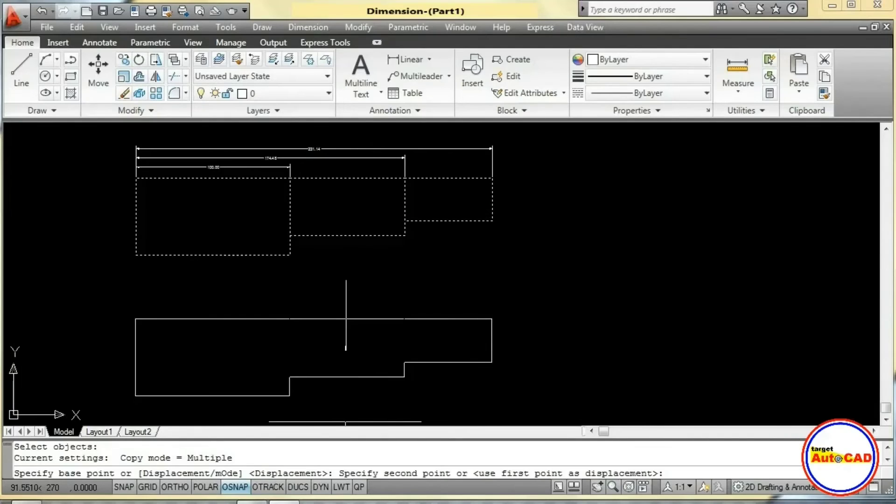
pyautogui.click(349, 348)
pyautogui.press('Escape')
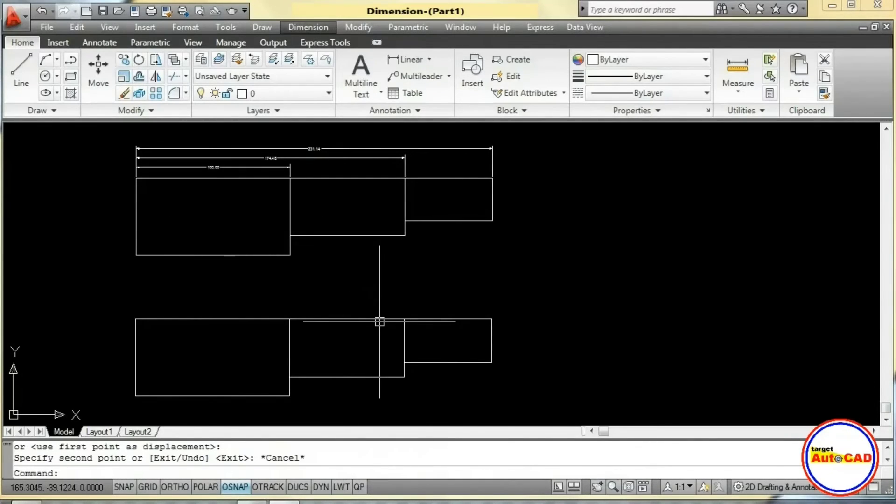
# - Add a linear dimension to the top edge of the copied largest rectangle, with its dimension line just above the edge
pyautogui.click(335, 222)
pyautogui.click(332, 222)
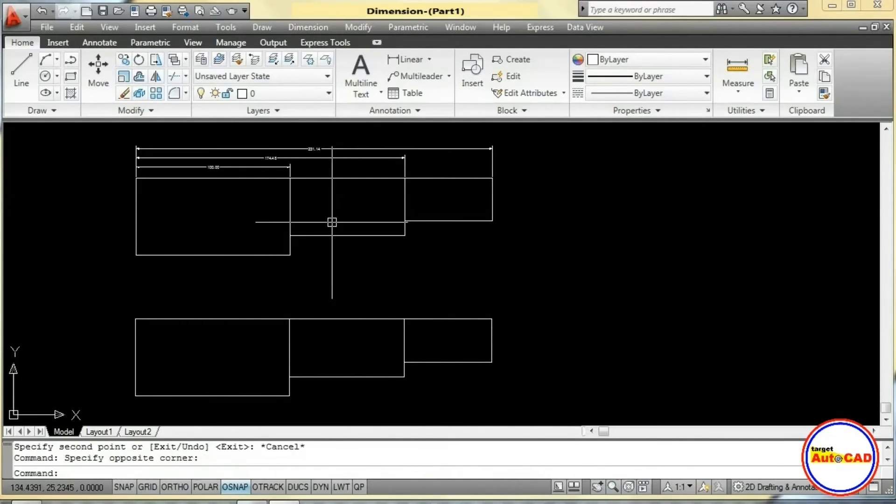
pyautogui.click(301, 28)
pyautogui.click(316, 65)
pyautogui.click(135, 319)
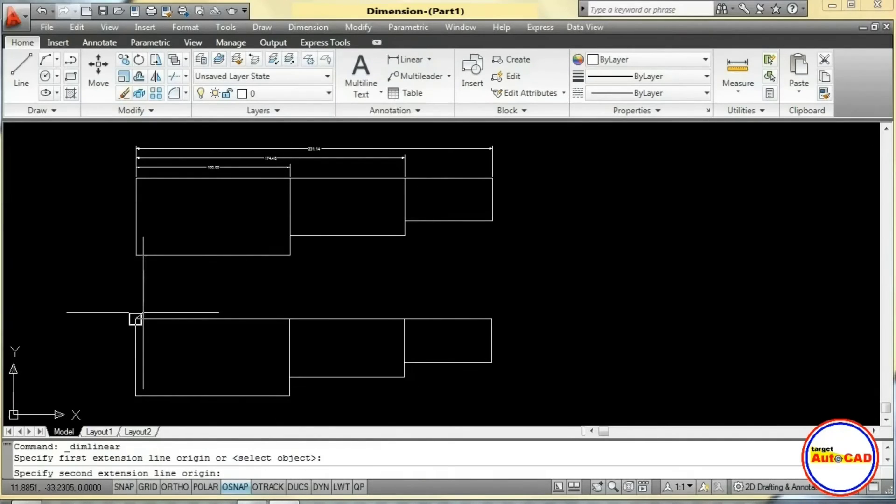
pyautogui.click(266, 318)
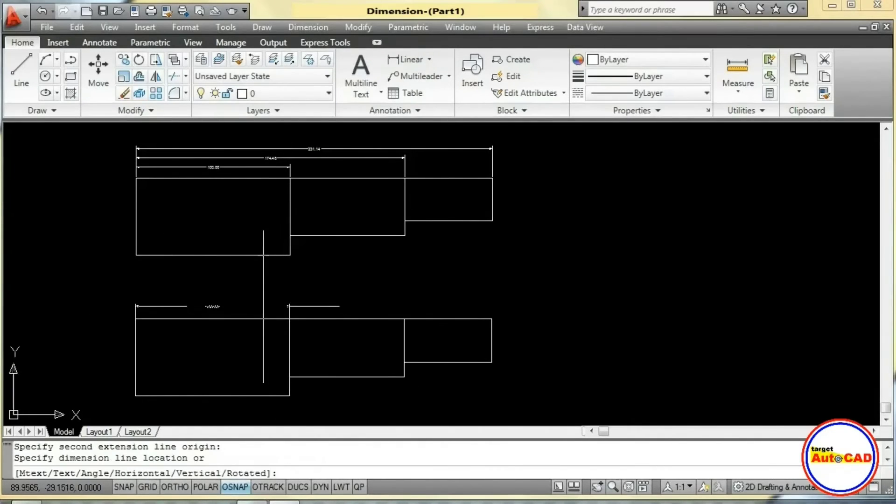
pyautogui.click(225, 305)
# - Add continued dimensions from the new linear dimension to the upper-right corners of the copied middle and smallest rectangles
pyautogui.moveTo(293, 301)
pyautogui.mouseDown(button='middle')
pyautogui.moveTo(340, 288)
pyautogui.moveTo(251, 222)
pyautogui.mouseUp(button='middle')
pyautogui.scroll(3, 342, 287)
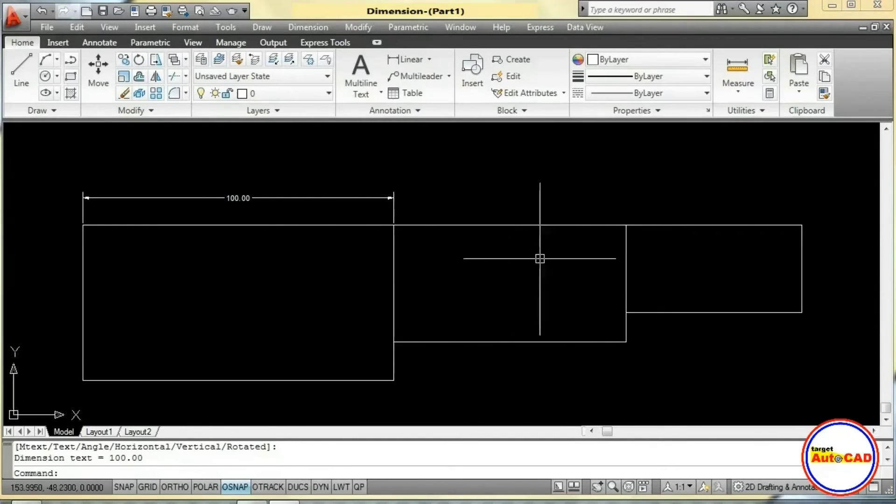
pyautogui.click(308, 27)
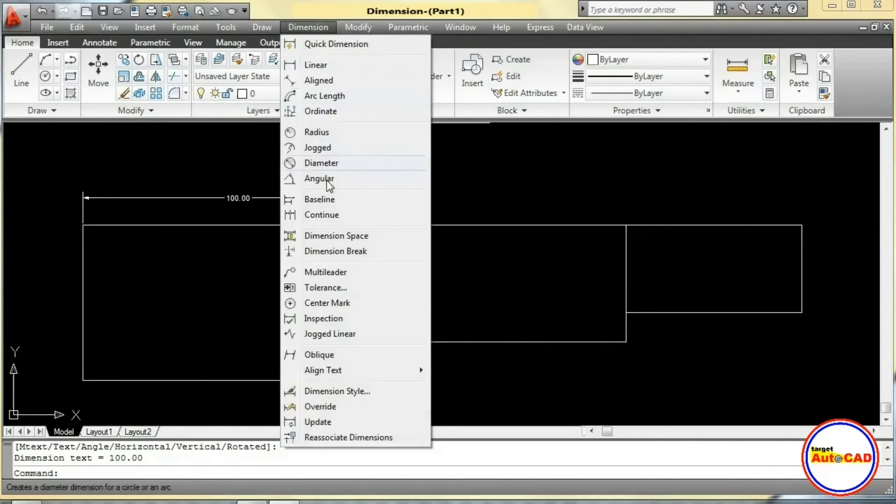
pyautogui.click(332, 213)
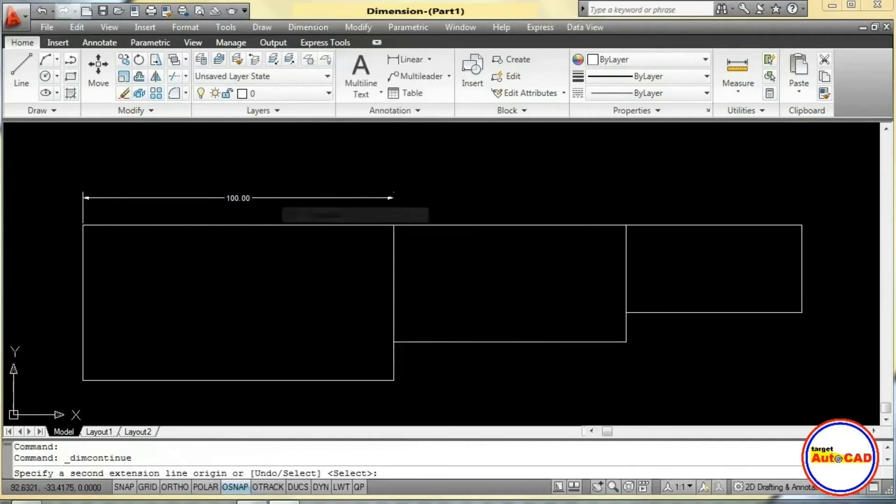
pyautogui.click(626, 226)
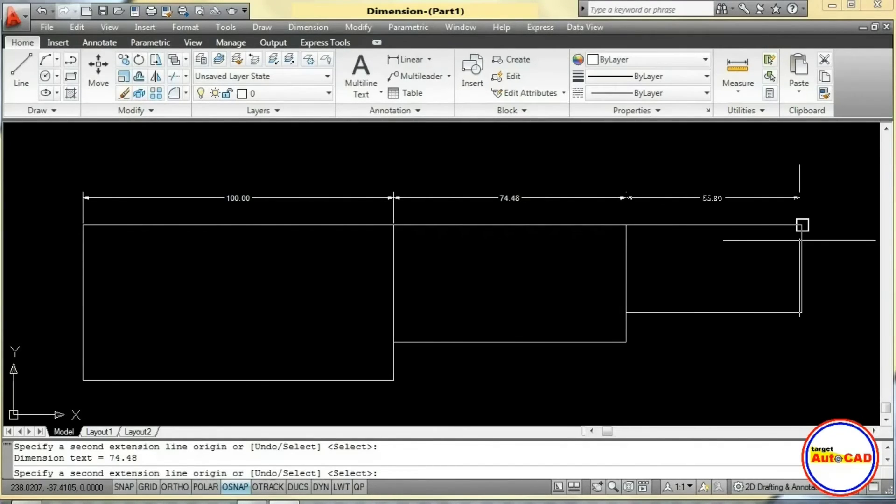
pyautogui.click(801, 171)
pyautogui.rightClick(573, 164)
pyautogui.click(607, 174)
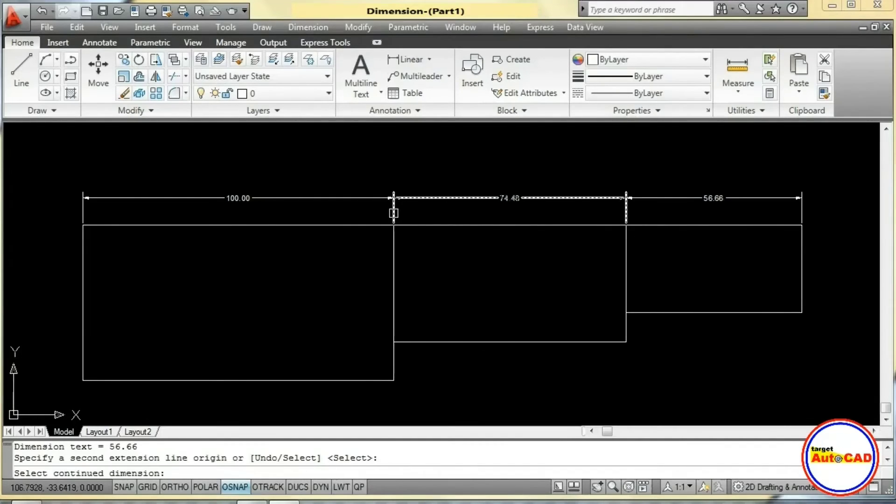
pyautogui.click(298, 27)
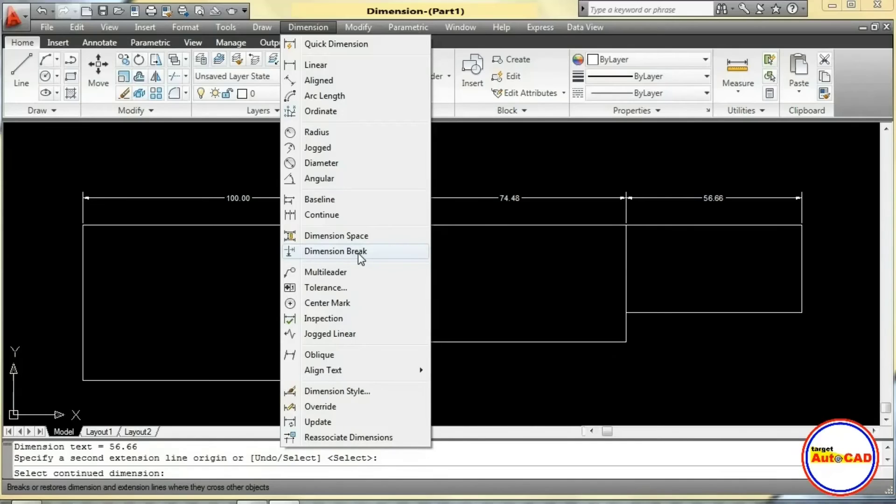
pyautogui.click(464, 159)
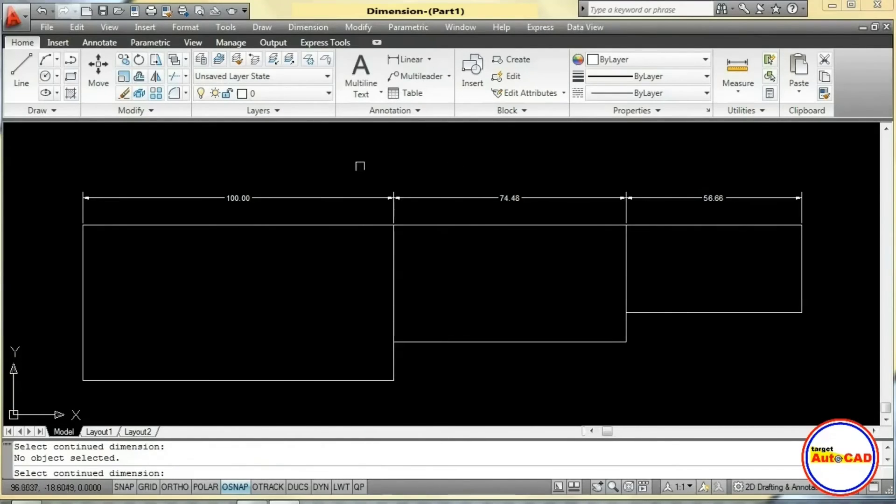
# - Draw three connected lines forming a narrow, slightly tilted open U across the 100.00 dimension line and the copied largest rectangle's top edge
pyautogui.scroll(2, 448, 162)
pyautogui.scroll(-3, 458, 154)
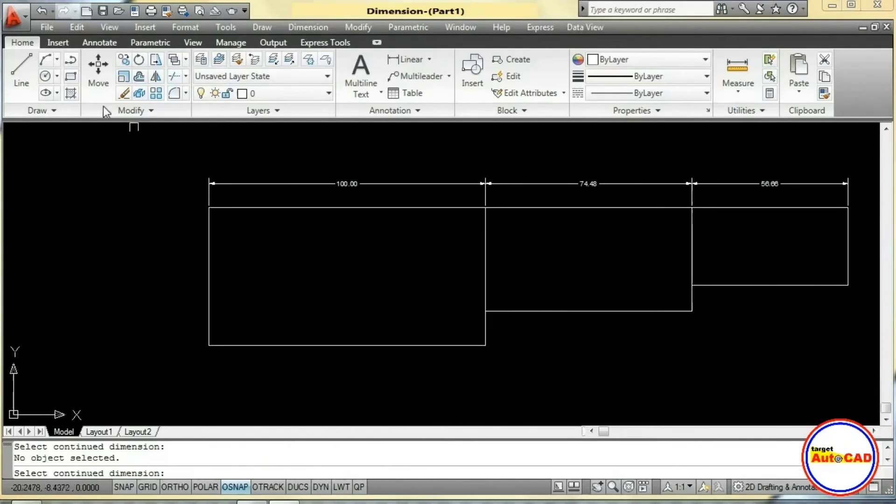
pyautogui.click(21, 70)
pyautogui.click(388, 207)
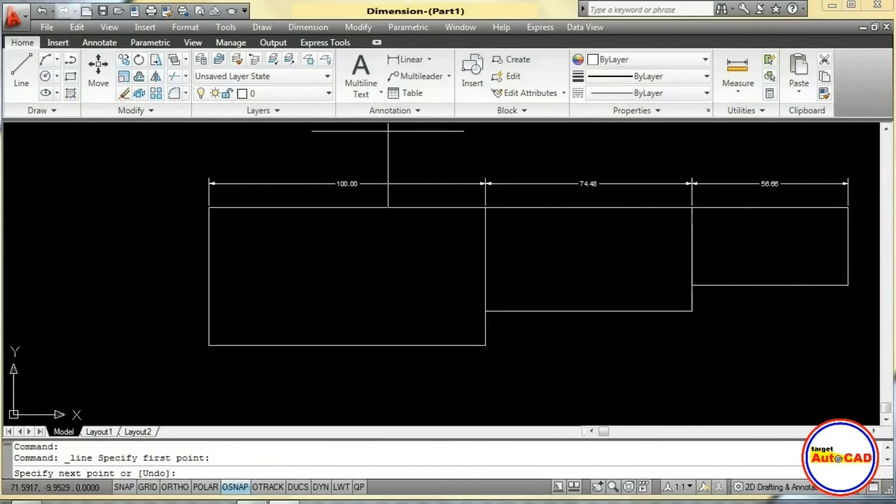
pyautogui.click(416, 266)
pyautogui.click(459, 261)
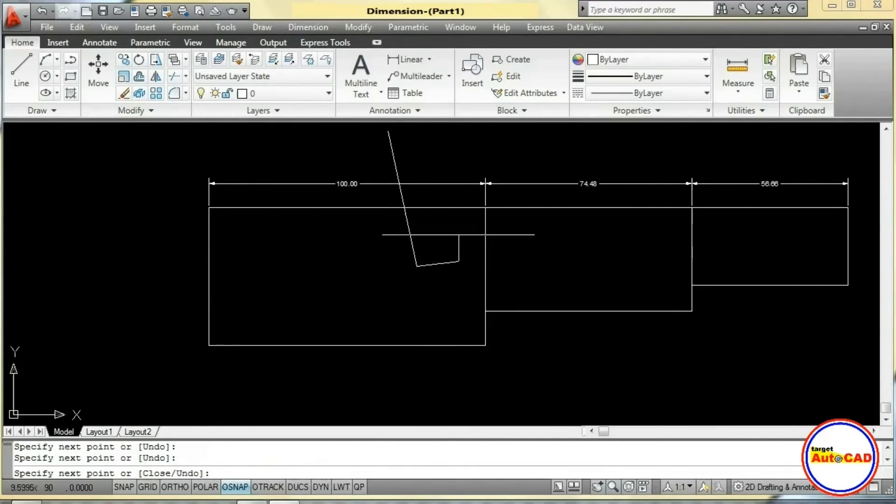
pyautogui.click(431, 132)
pyautogui.rightClick(430, 133)
pyautogui.click(447, 150)
pyautogui.scroll(2, 418, 199)
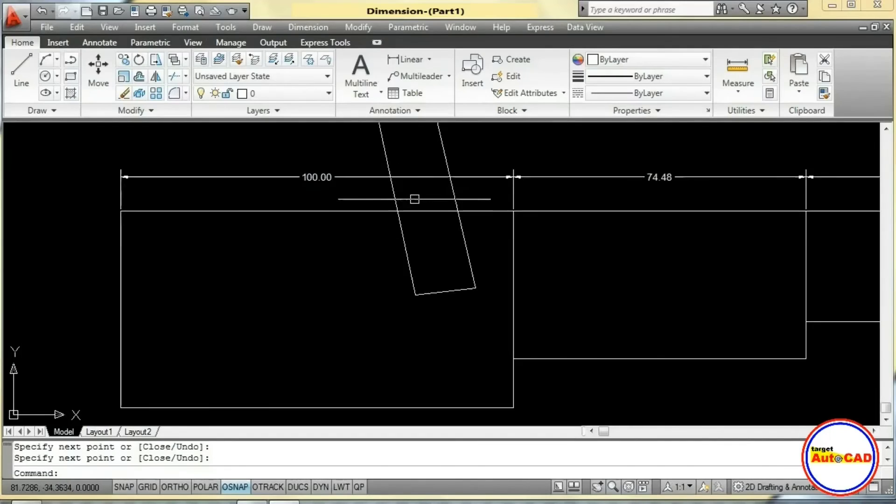
pyautogui.moveTo(411, 194); pyautogui.dragTo(422, 236, button='middle')
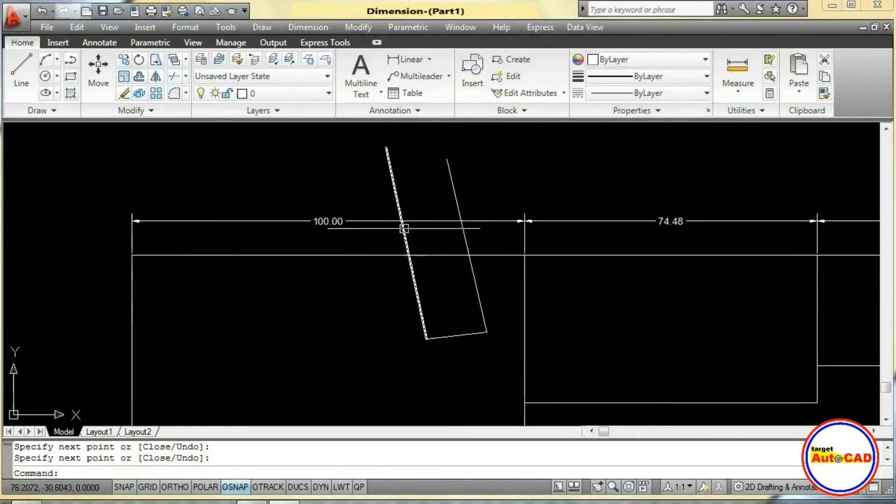
pyautogui.scroll(3, 403, 228)
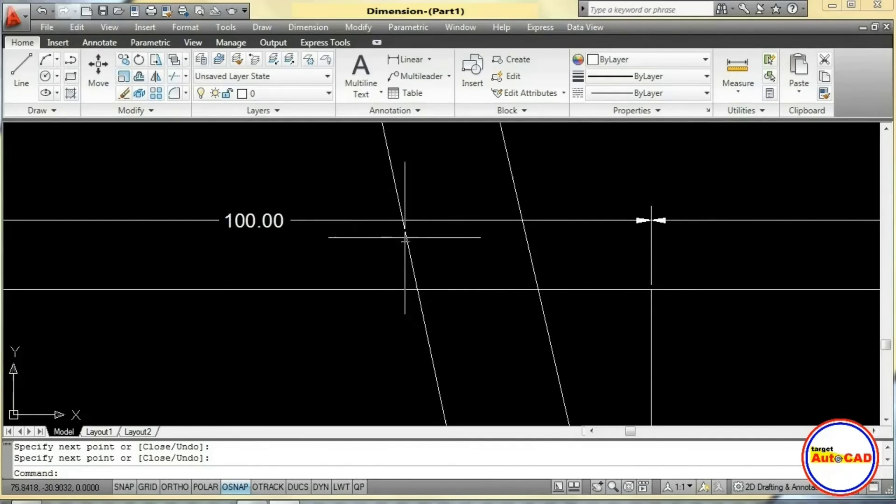
# - Break the copied largest rectangle's 100.00 dimension line where it crosses the two slanted lines
pyautogui.moveTo(420, 252); pyautogui.dragTo(398, 265, button='middle')
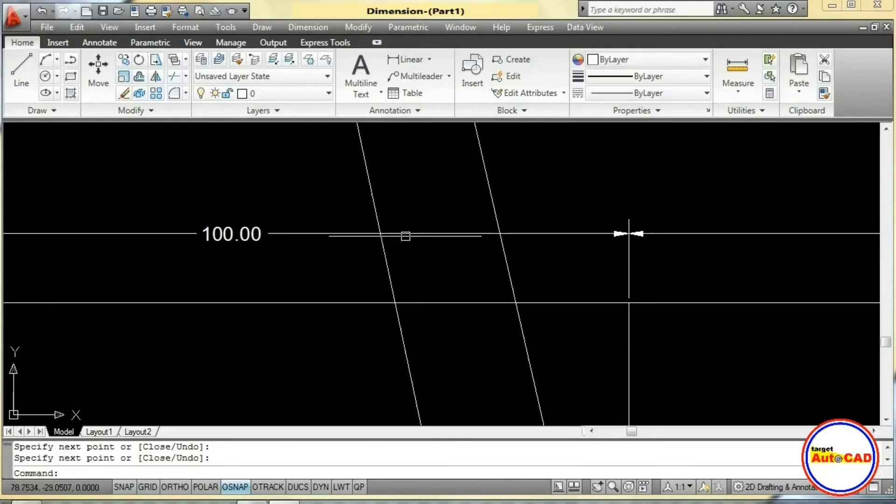
pyautogui.click(359, 27)
pyautogui.moveTo(307, 29)
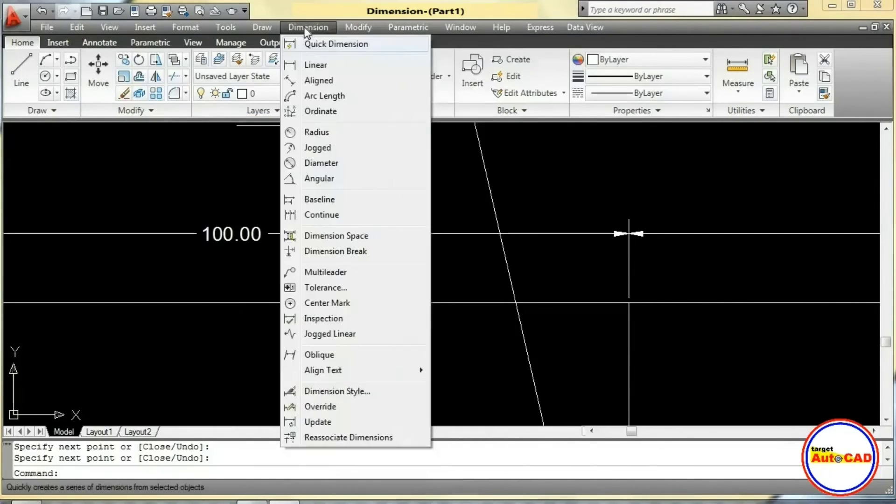
pyautogui.click(327, 251)
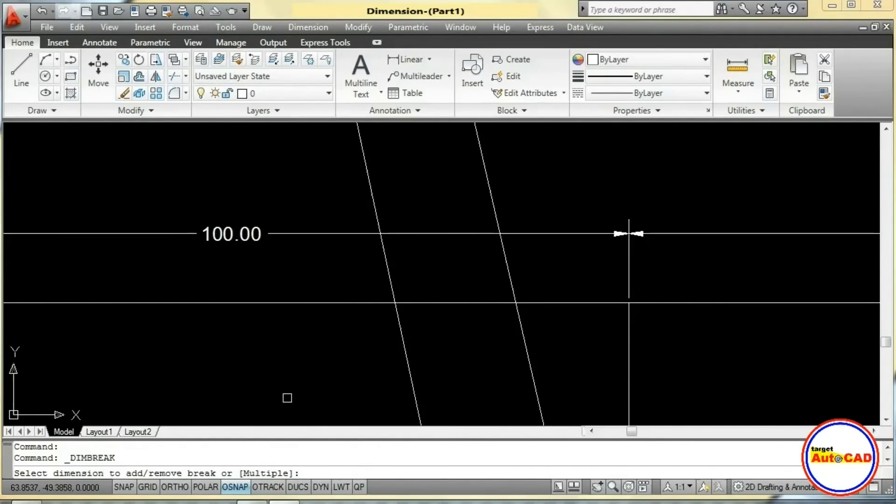
pyautogui.click(320, 233)
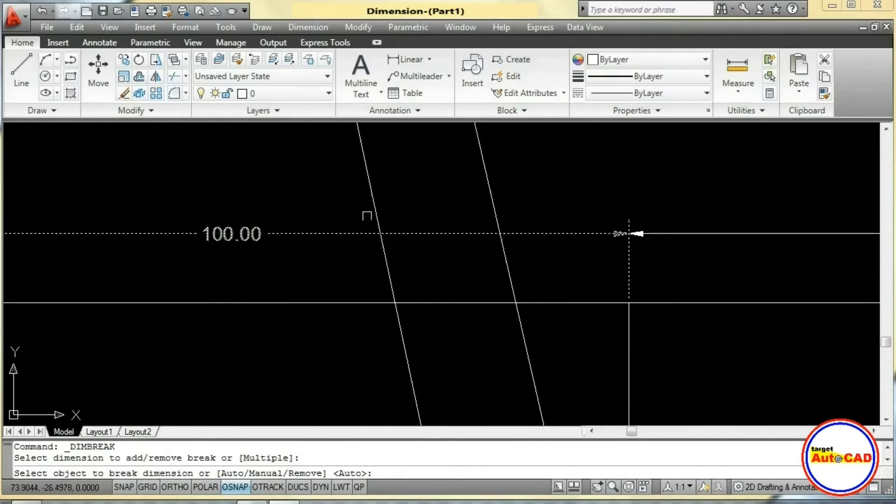
pyautogui.click(369, 193)
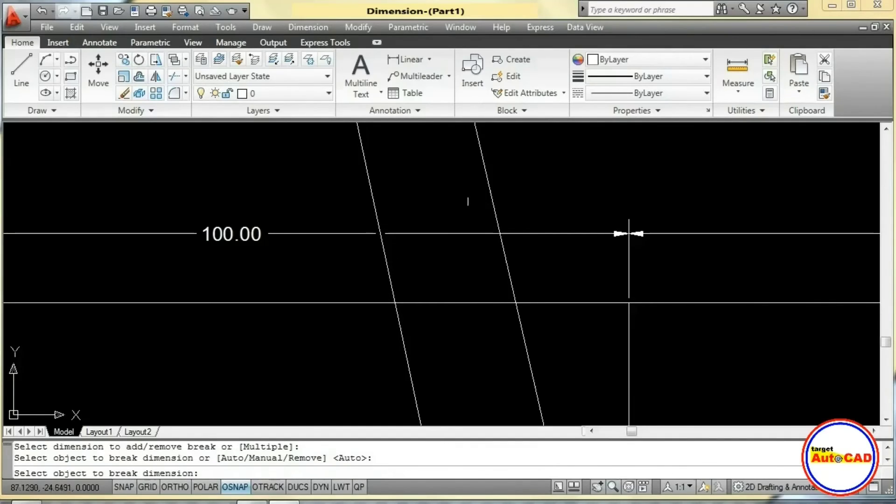
pyautogui.click(490, 196)
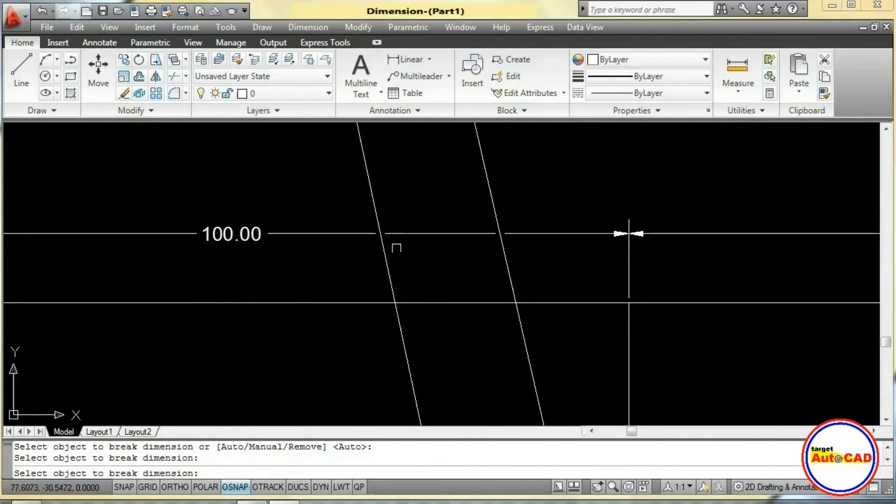
pyautogui.scroll(1, 381, 244)
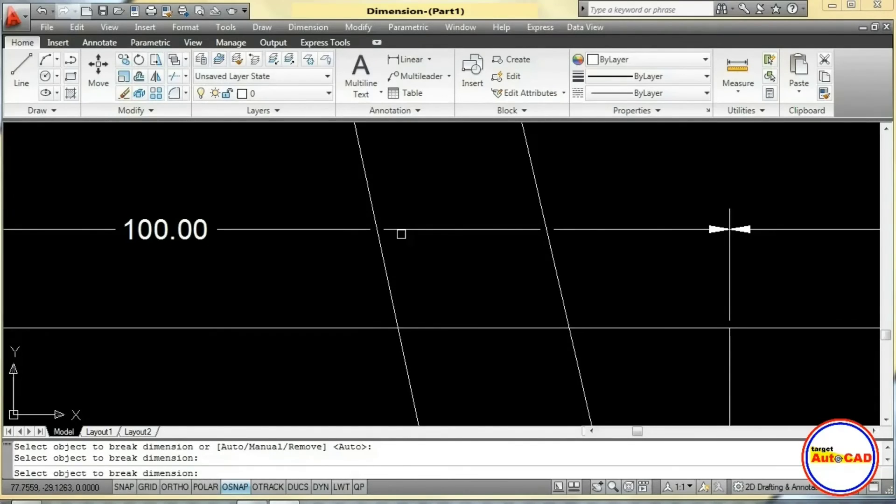
pyautogui.press('Return')
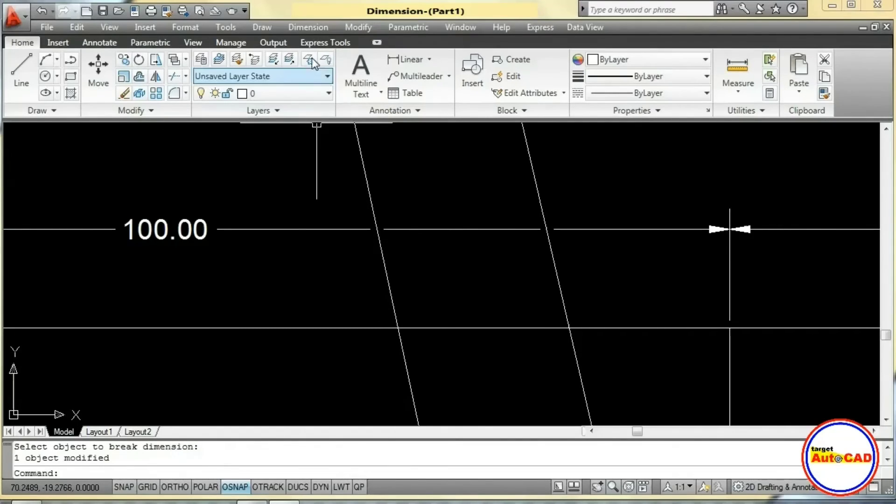
# - Remove the dimension breaks from the copied largest rectangle's 100.00 dimension with the Remove option
pyautogui.click(308, 28)
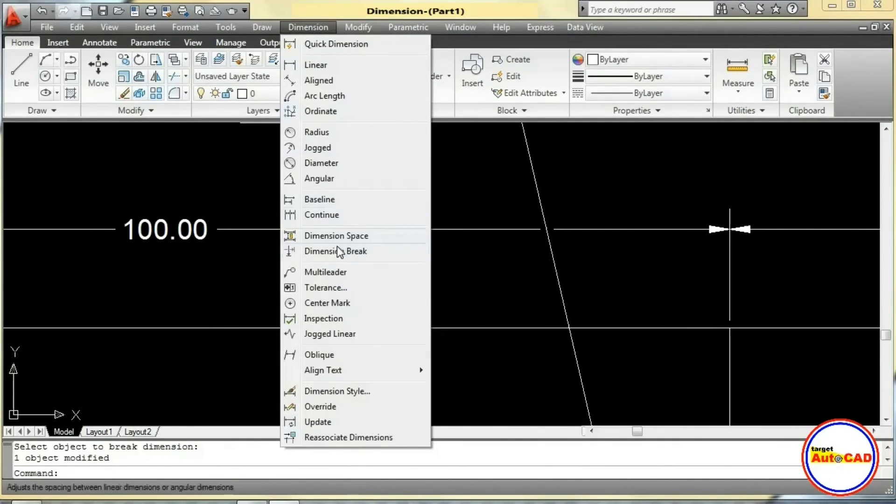
pyautogui.click(339, 194)
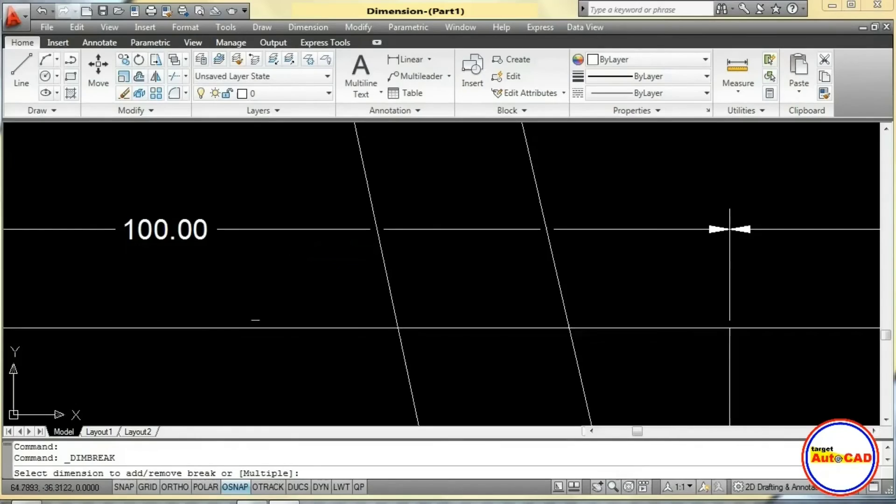
pyautogui.click(277, 230)
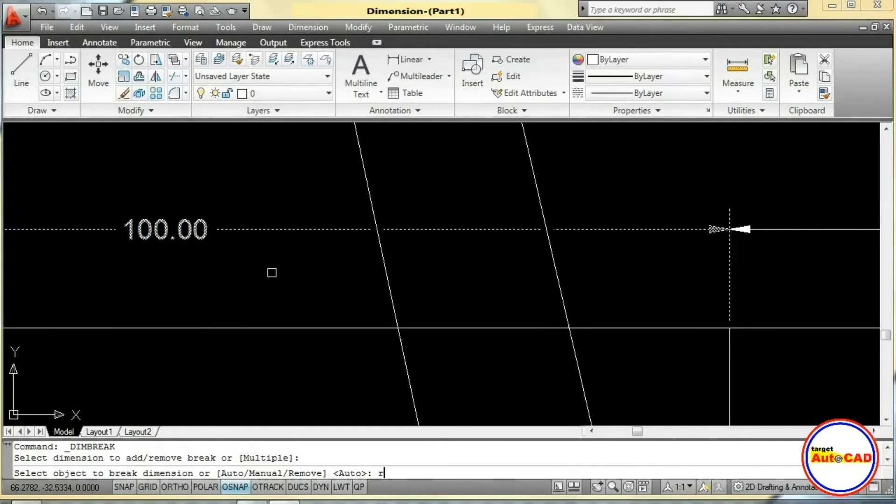
pyautogui.press('Return')
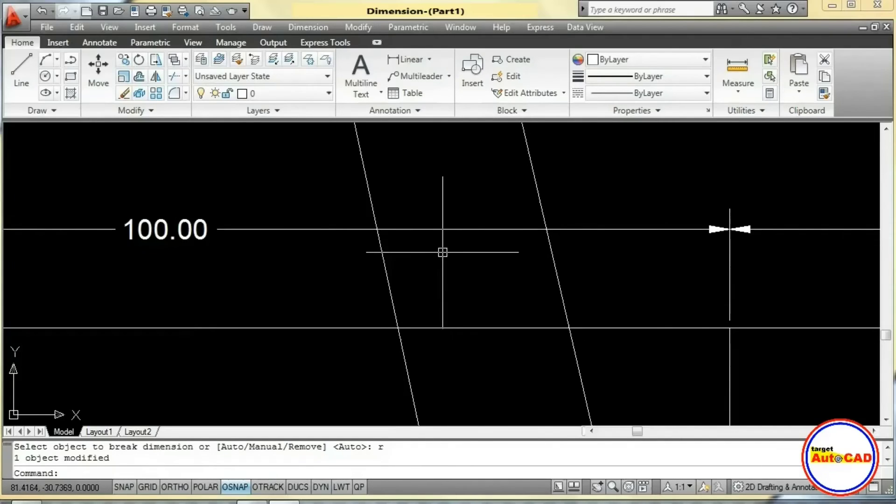
# - Delete the three stacked baseline dimensions above the original rectangles
pyautogui.write('z')
pyautogui.press('Return')
pyautogui.write('e')
pyautogui.press('Return')
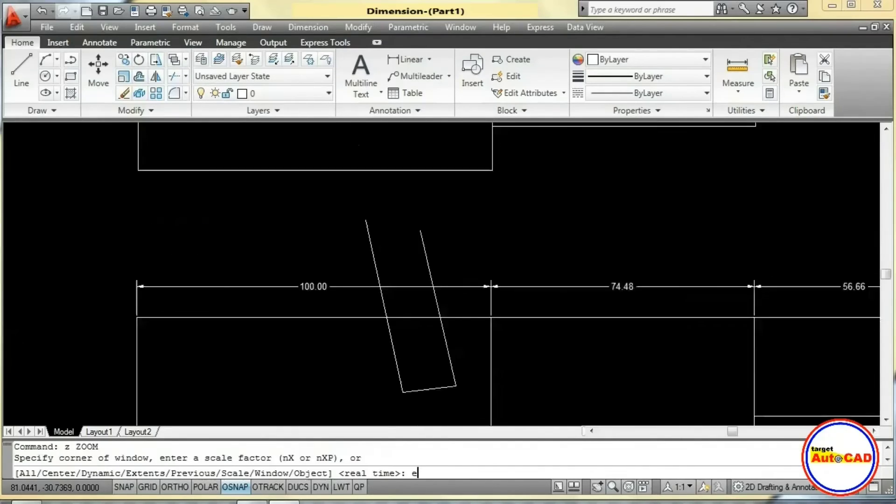
pyautogui.moveTo(443, 246)
pyautogui.mouseDown(button='middle')
pyautogui.moveTo(280, 275)
pyautogui.moveTo(347, 324)
pyautogui.mouseUp(button='middle')
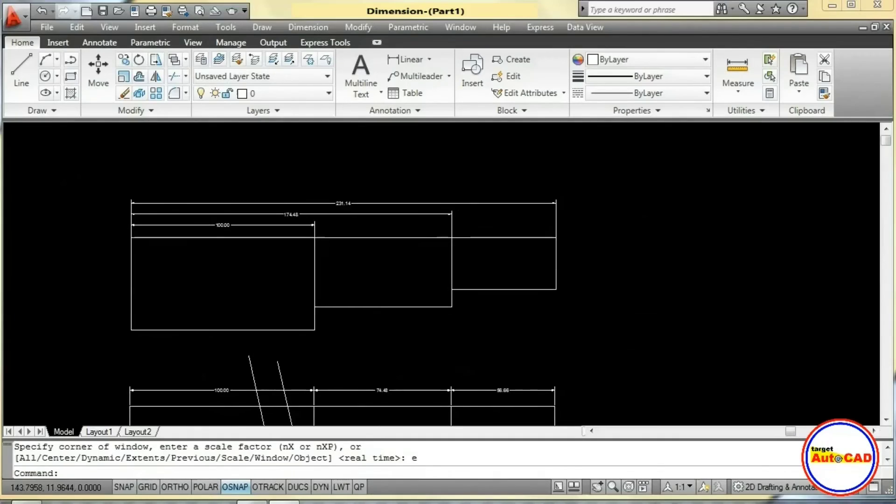
pyautogui.click(575, 229)
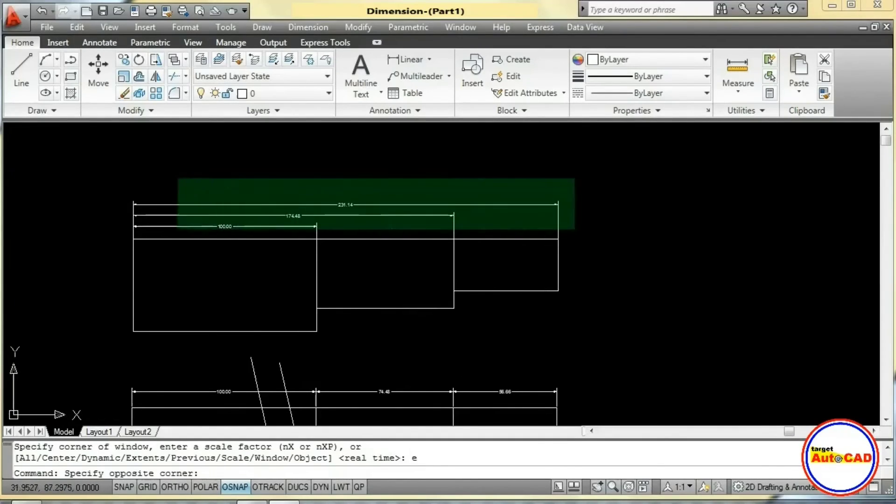
pyautogui.click(170, 176)
pyautogui.press('Delete')
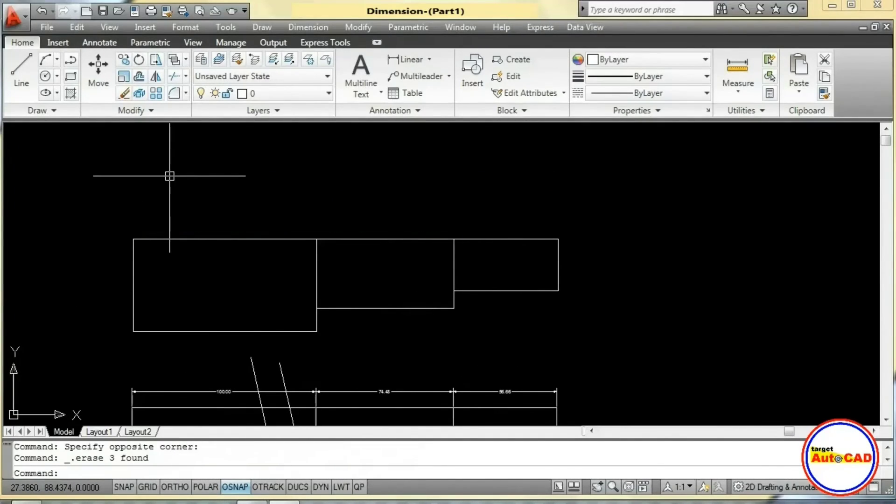
# - Add continuous horizontal quick dimensions to the three original rectangles, with the dimension line a short distance above their top edges
pyautogui.moveTo(255, 260); pyautogui.dragTo(280, 234, button='middle')
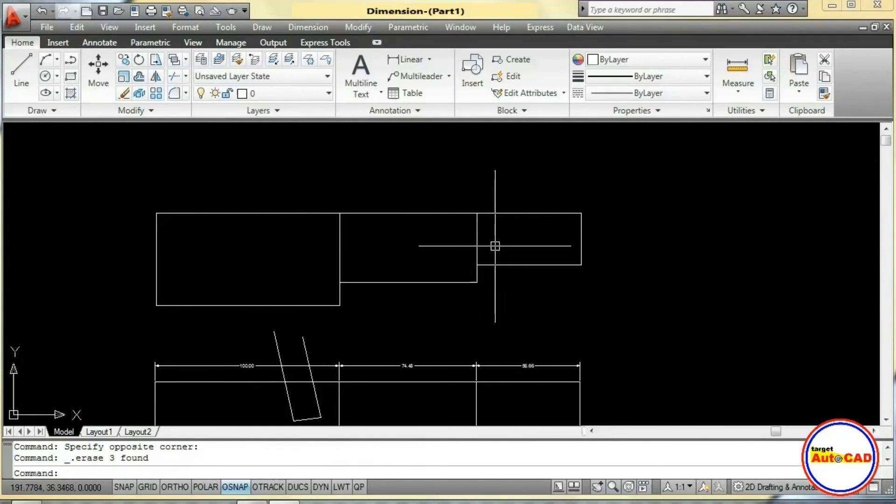
pyautogui.click(304, 27)
pyautogui.click(309, 44)
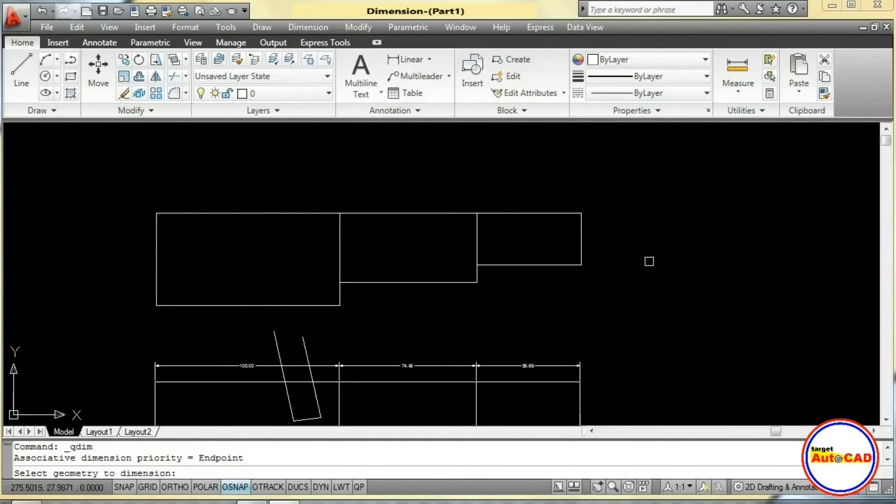
pyautogui.click(649, 262)
pyautogui.click(111, 225)
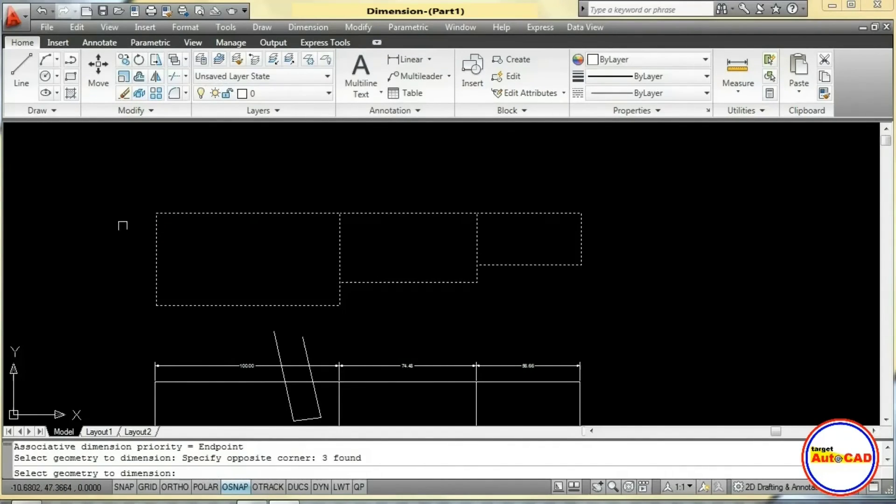
pyautogui.press('Return')
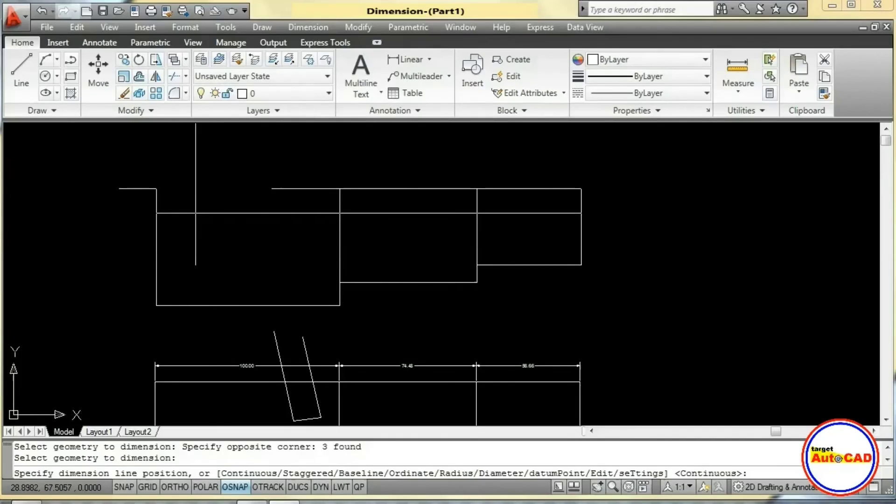
pyautogui.click(252, 189)
pyautogui.scroll(3, 249, 198)
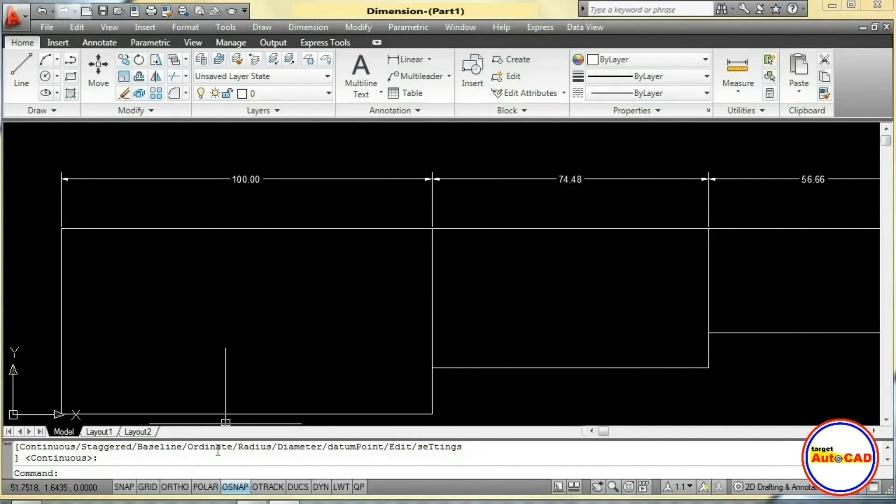
# - Add continuous vertical quick dimensions for the three original rectangles, placed just beyond the smallest rectangle's outer side
pyautogui.moveTo(252, 292); pyautogui.dragTo(239, 266, button='middle')
pyautogui.scroll(-1, 239, 266)
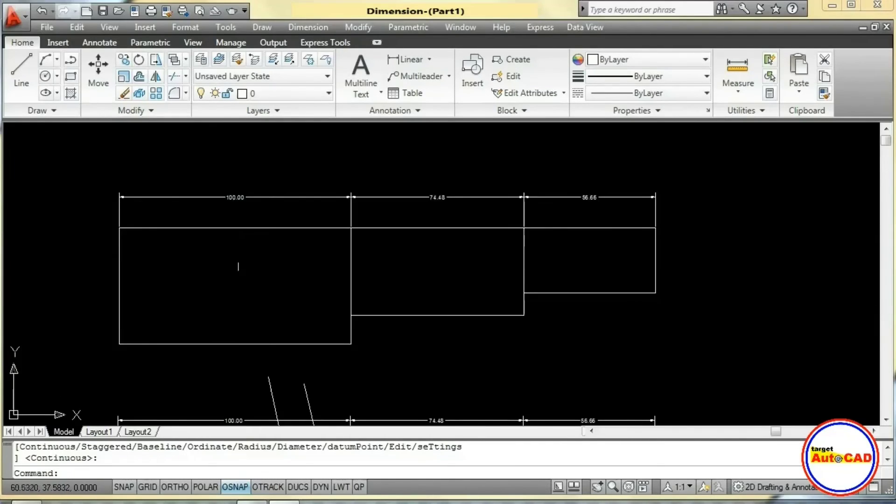
pyautogui.scroll(-1, 236, 244)
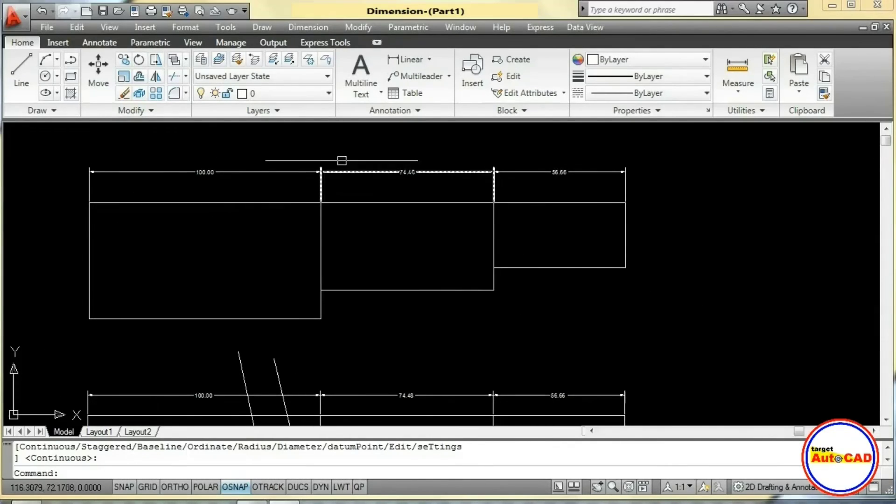
pyautogui.click(309, 29)
pyautogui.click(319, 46)
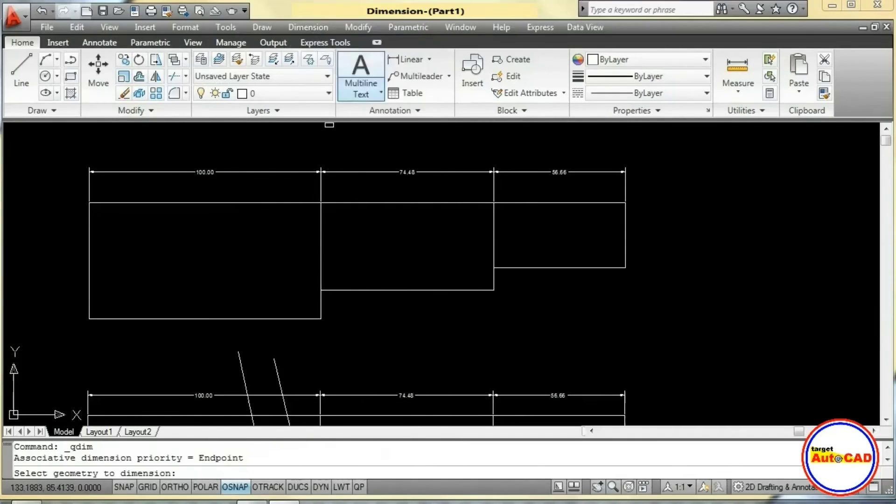
pyautogui.click(638, 303)
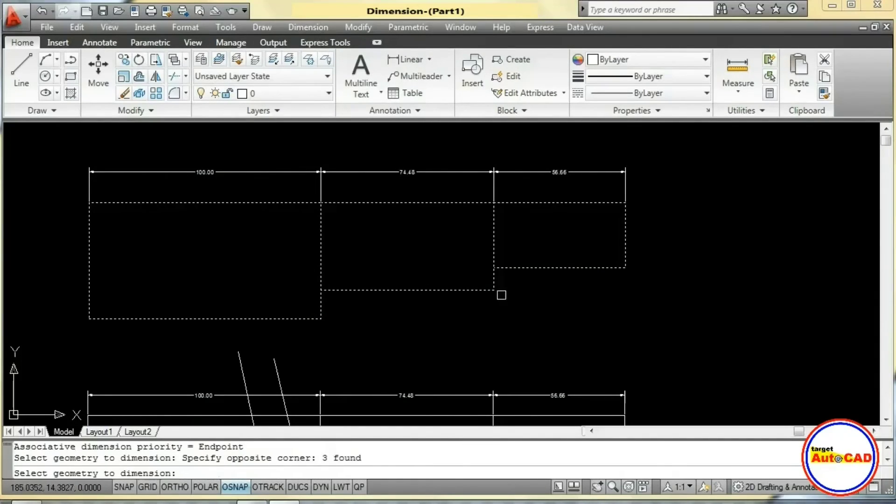
pyautogui.press('Return')
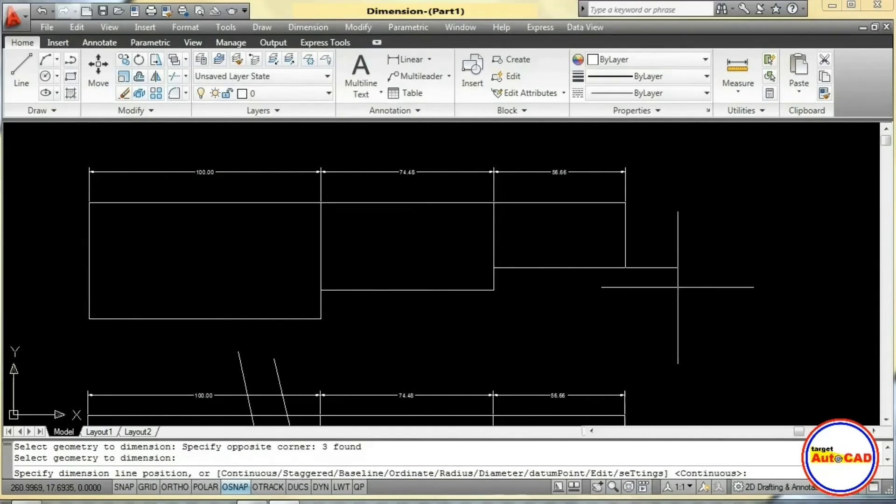
pyautogui.click(664, 282)
pyautogui.scroll(4, 664, 304)
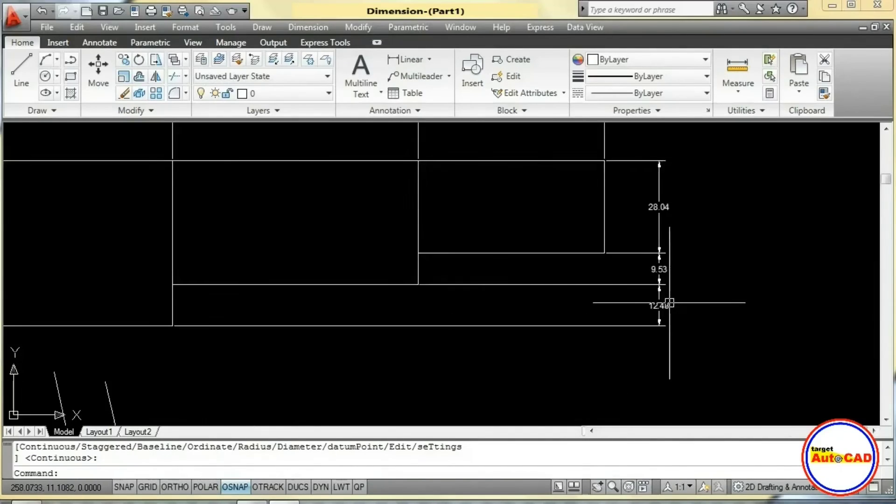
pyautogui.scroll(-5, 711, 323)
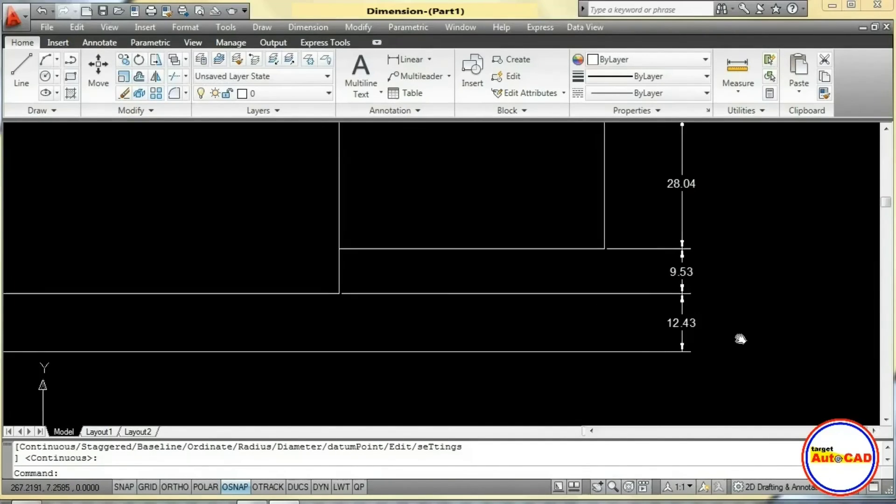
pyautogui.moveTo(549, 313)
pyautogui.mouseDown(button='middle')
pyautogui.moveTo(600, 290)
pyautogui.moveTo(524, 295)
pyautogui.mouseUp(button='middle')
pyautogui.scroll(4, 550, 260)
pyautogui.scroll(-3, 551, 289)
pyautogui.click(307, 28)
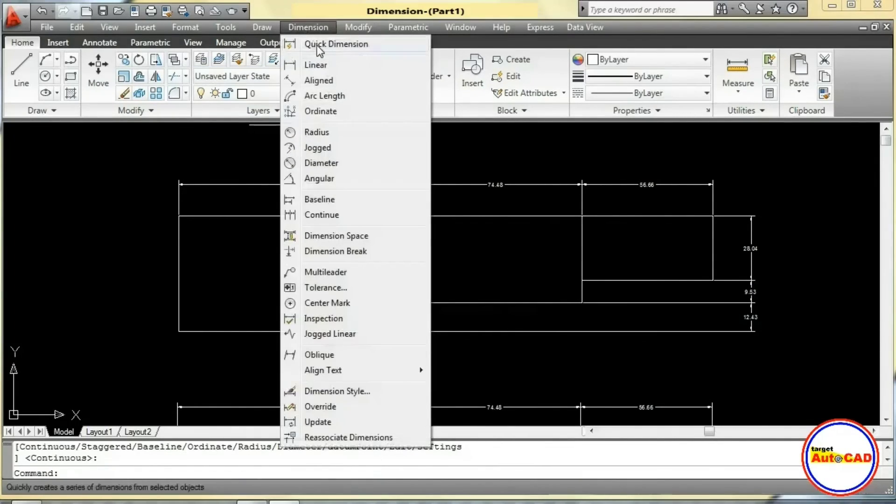
pyautogui.click(312, 32)
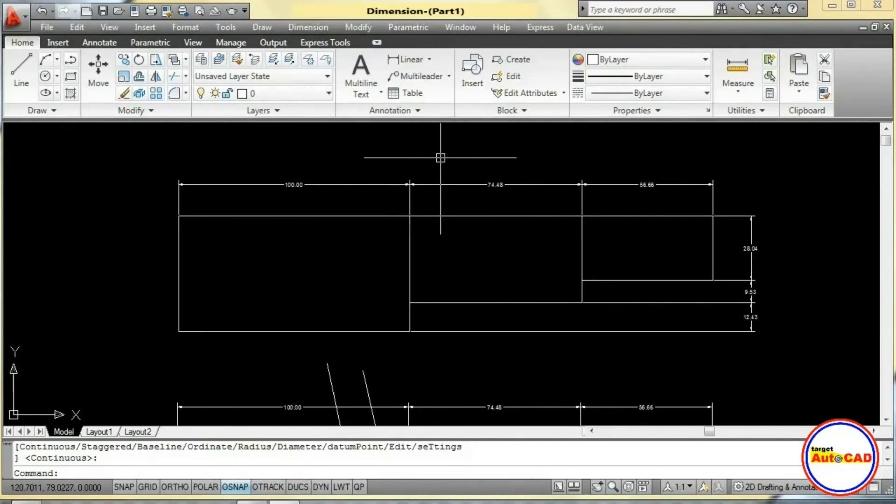